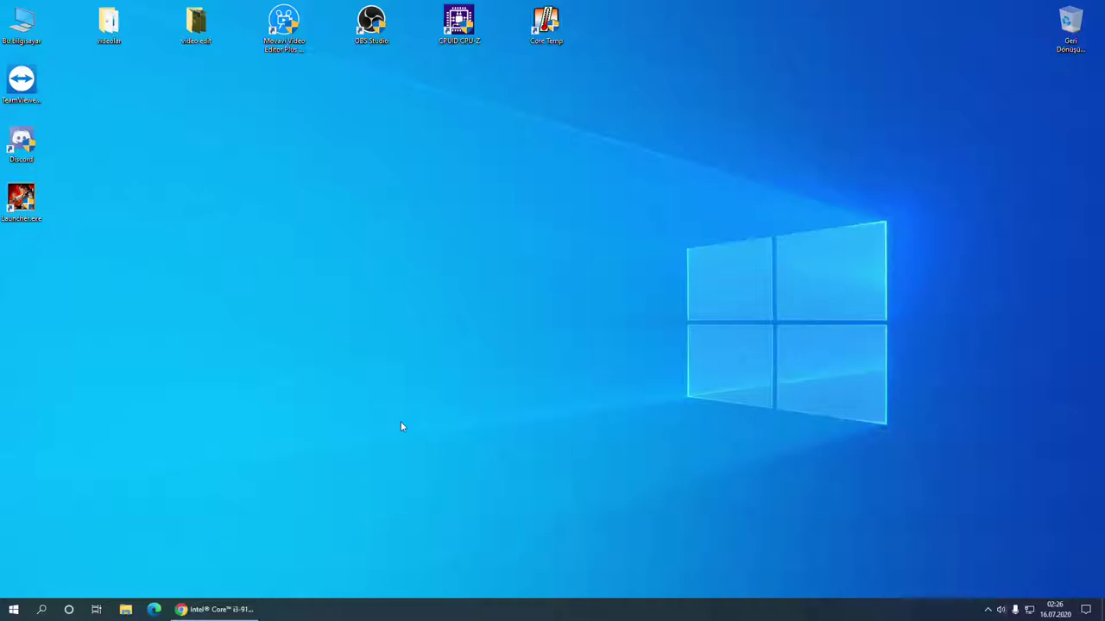
# - Open System Information (Sistem Bilgisi), check the BIOS version and date entry, and close the window
pyautogui.click(41, 609)
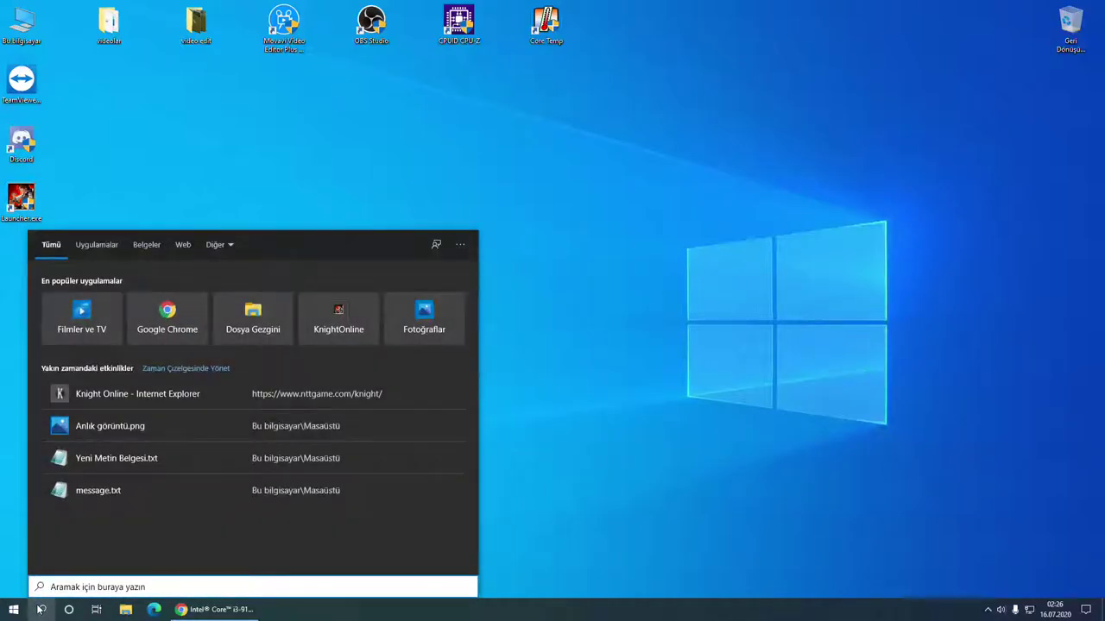
pyautogui.write('sis')
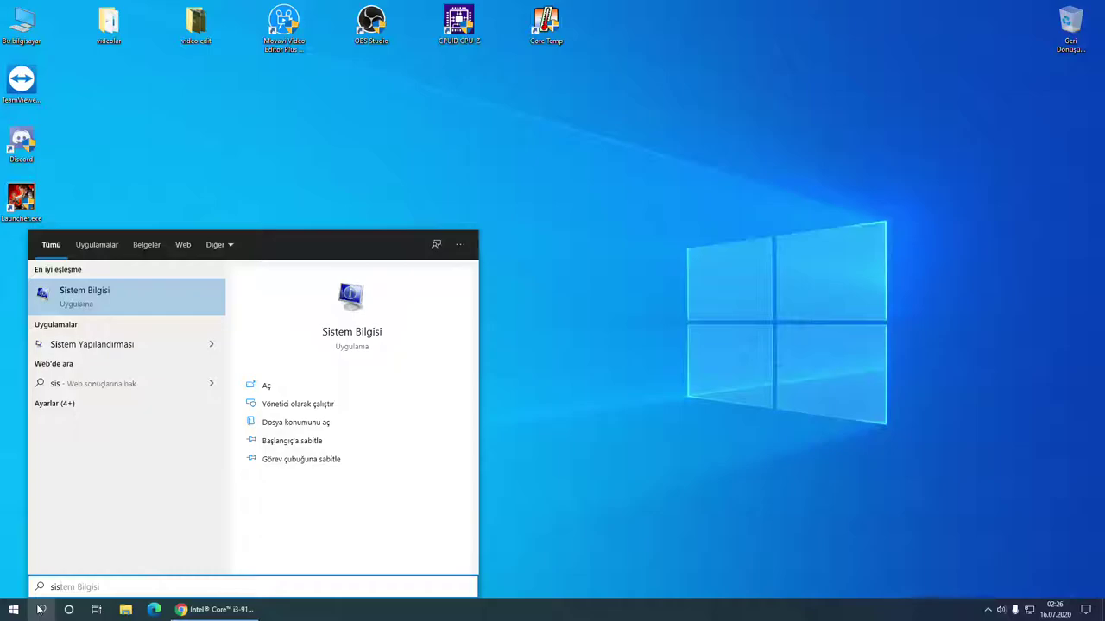
pyautogui.click(75, 312)
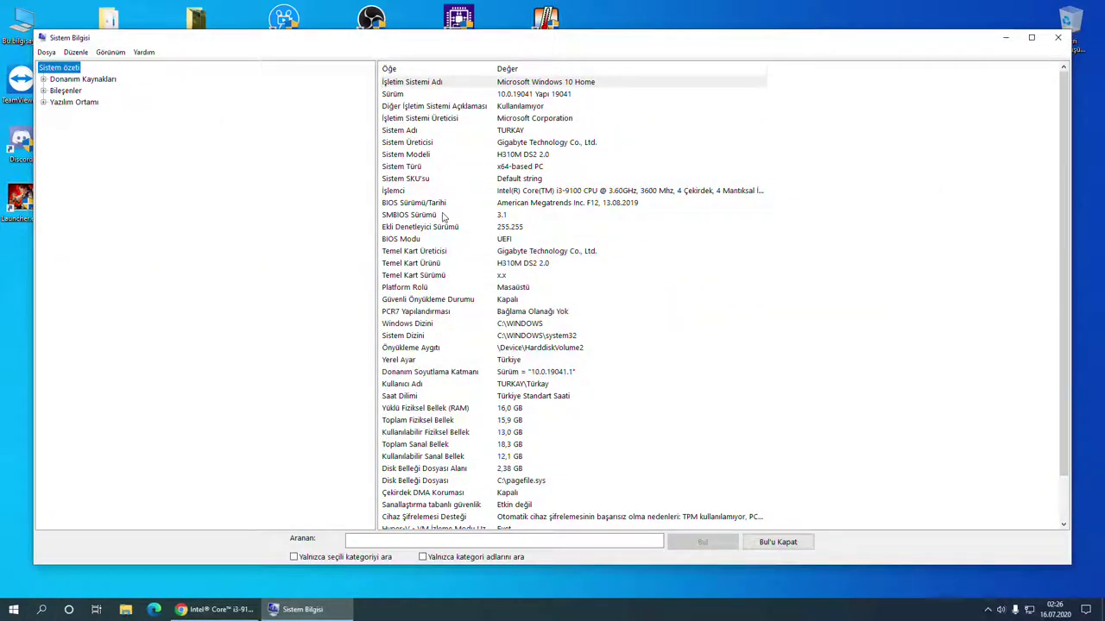
pyautogui.click(539, 206)
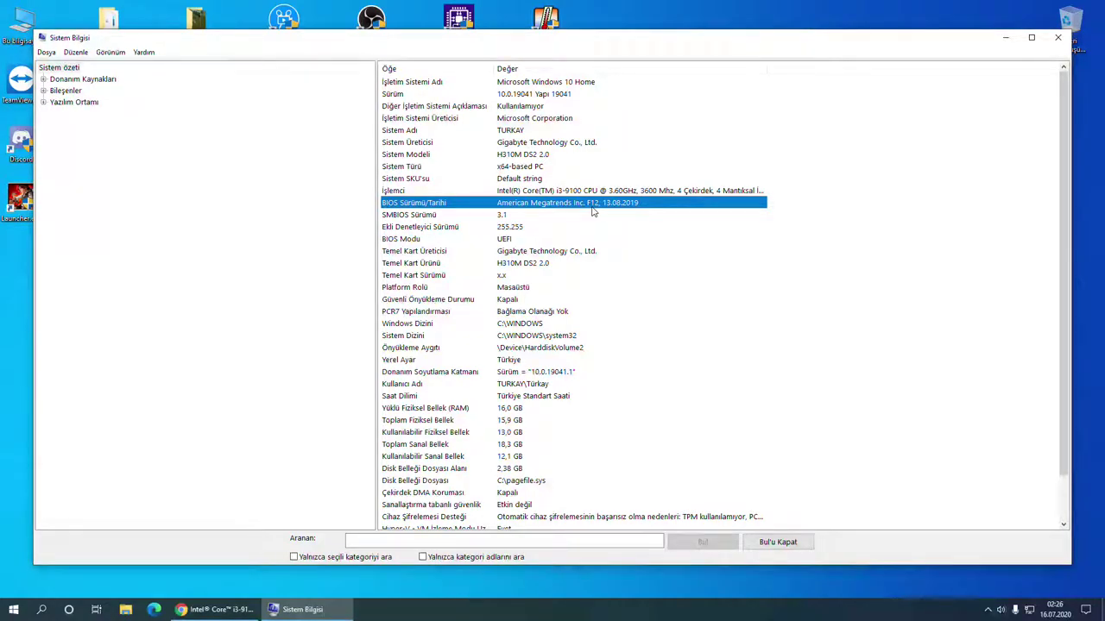
pyautogui.click(1057, 37)
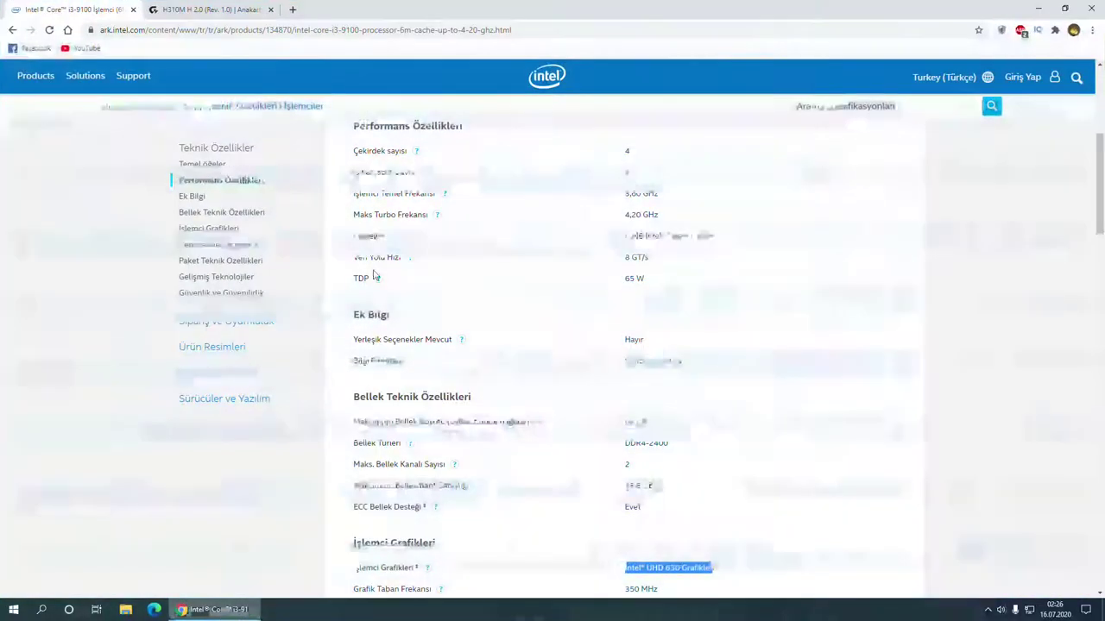
# - Switch to Chrome's Gigabyte H310M H 2.0 support page and filter the downloads to Windows 10 64bit
pyautogui.click(207, 10)
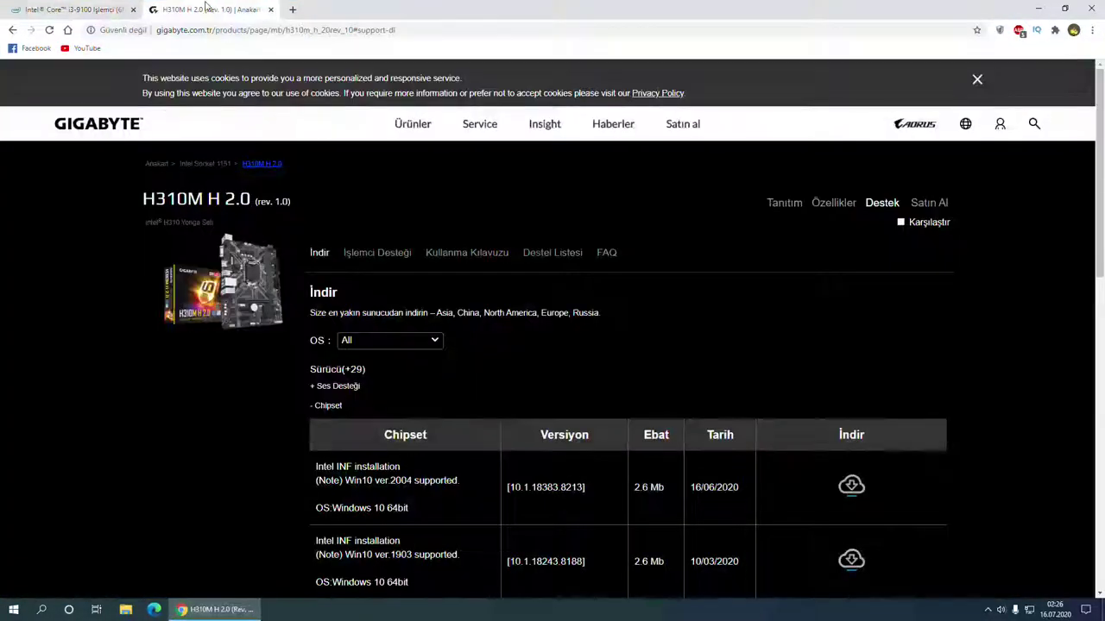
pyautogui.moveTo(177, 29); pyautogui.dragTo(474, 26)
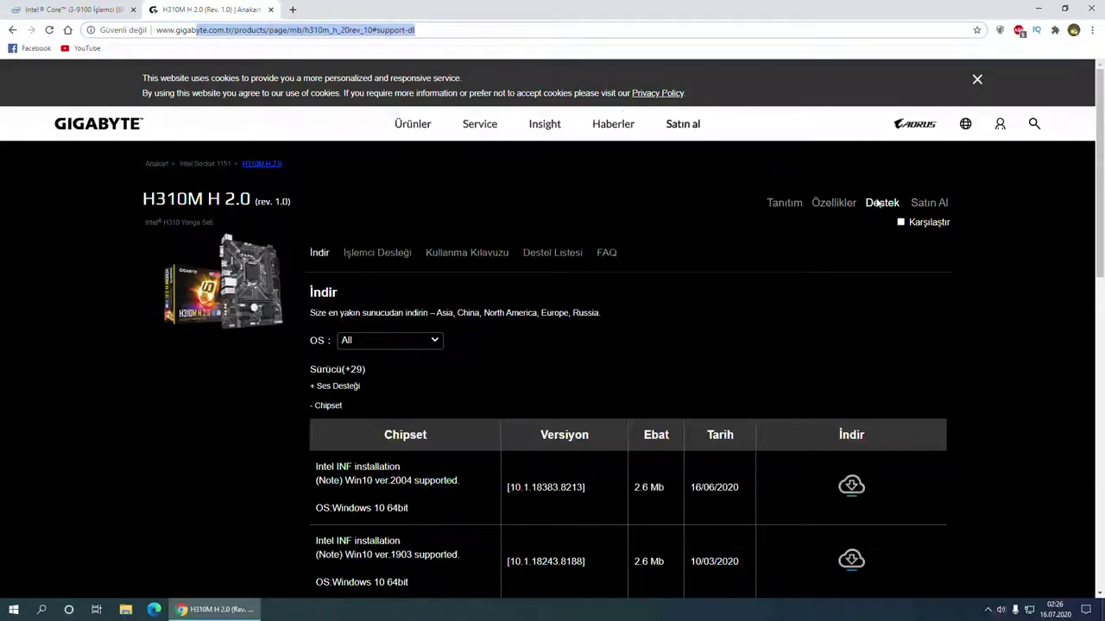
pyautogui.scroll(-1, 388, 298)
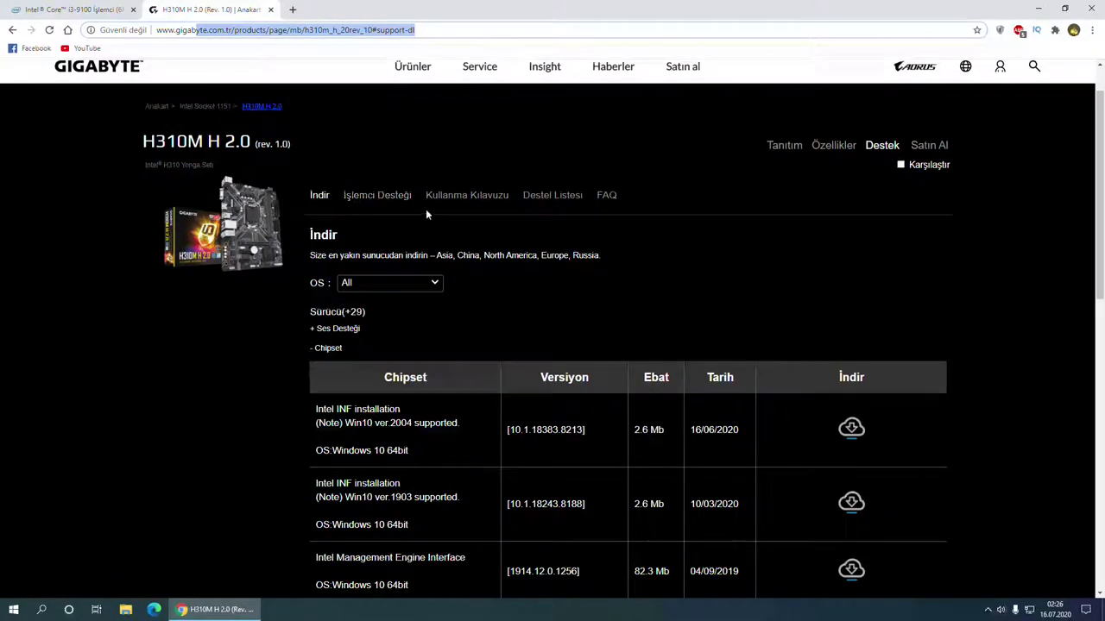
pyautogui.click(413, 283)
pyautogui.click(418, 311)
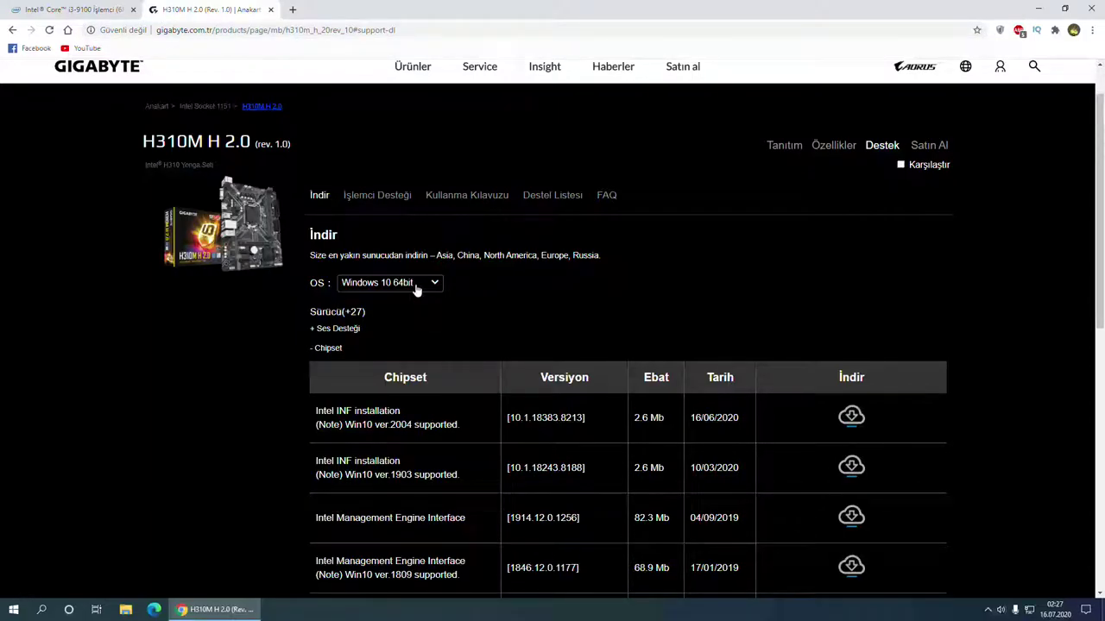
# - Check the release date of the first Intel INF installation entry in the Chipset driver list
pyautogui.scroll(-1, 415, 289)
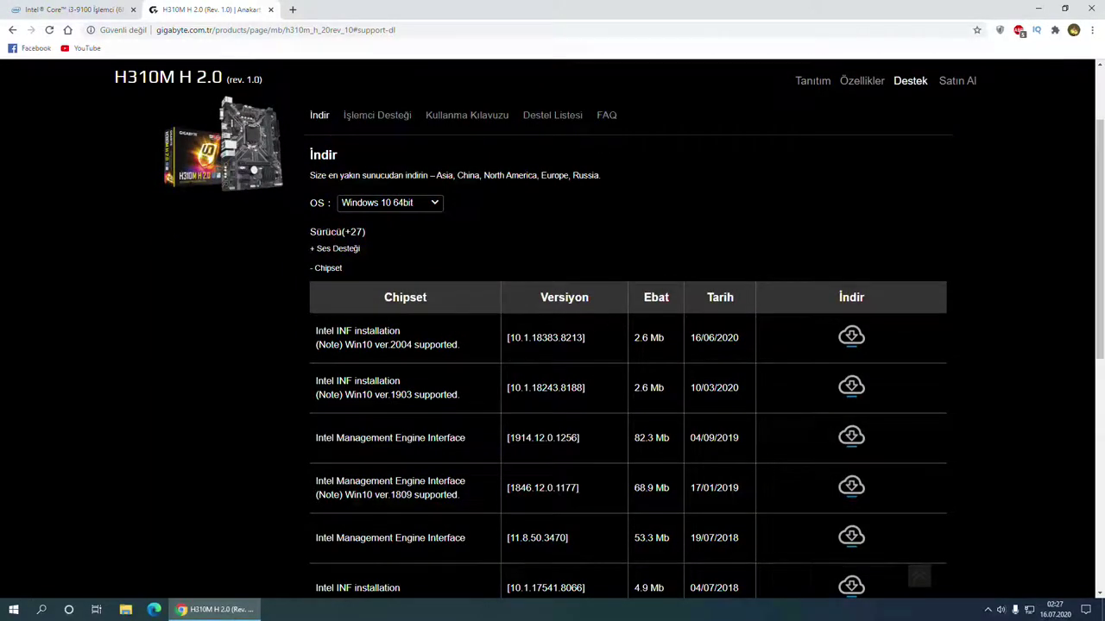
pyautogui.moveTo(316, 331); pyautogui.dragTo(680, 336)
pyautogui.click(732, 333)
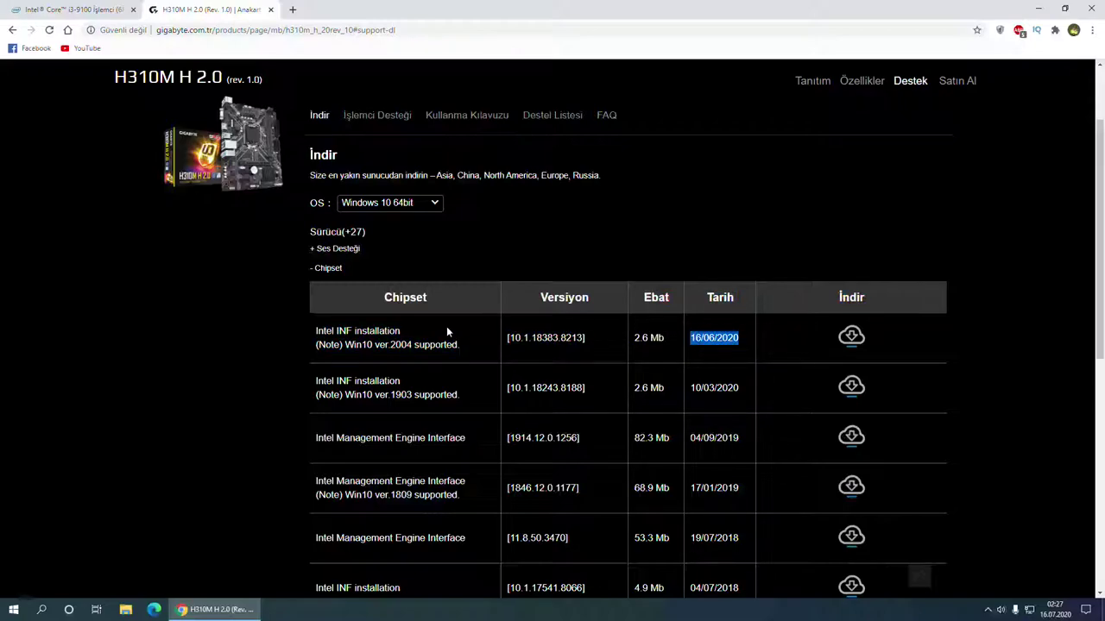
# - Expand the BIOS downloads for the motherboard and examine the F2 first-release entry
pyautogui.scroll(-5, 389, 291)
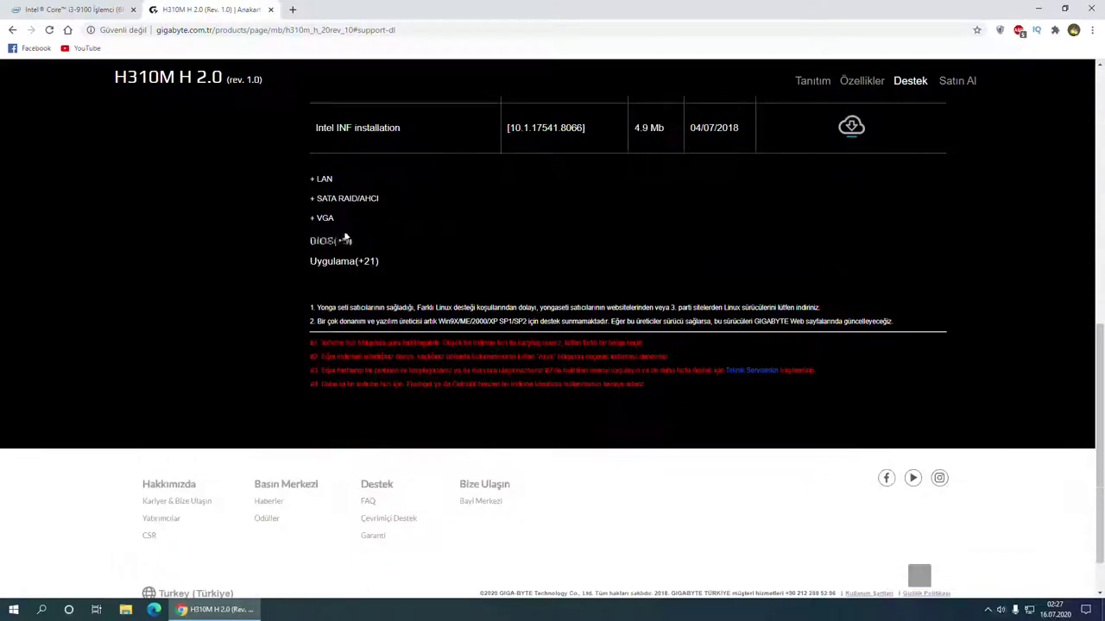
pyautogui.click(333, 241)
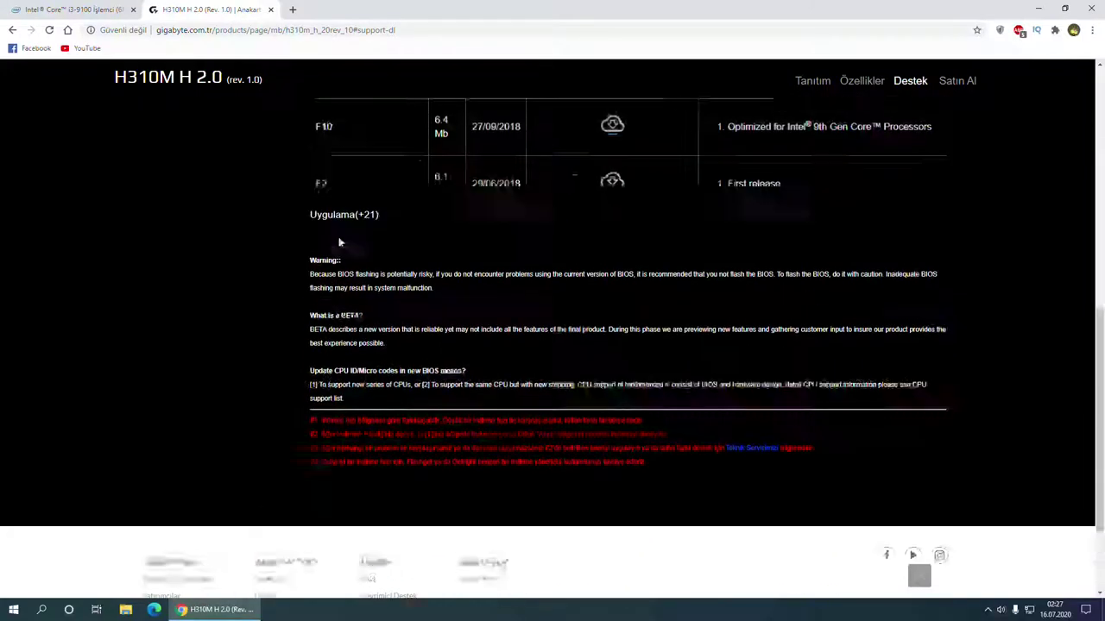
pyautogui.moveTo(313, 415); pyautogui.dragTo(805, 431)
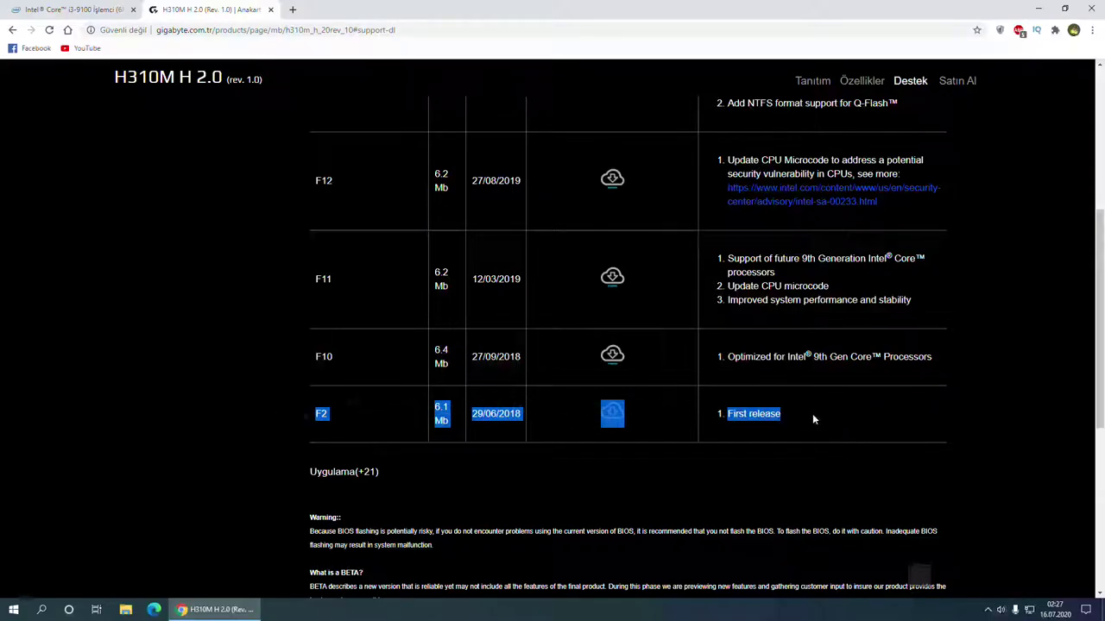
pyautogui.moveTo(356, 425); pyautogui.dragTo(315, 414)
pyautogui.scroll(2, 317, 412)
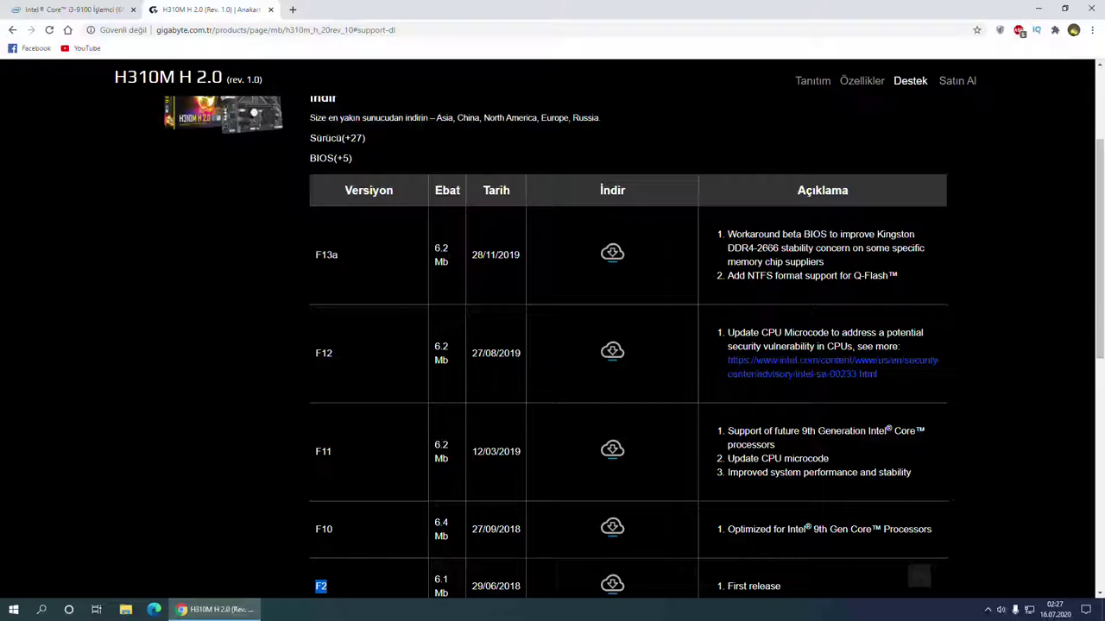
# - Read the F13a BIOS description about DDR4-2666 memory stability and look over the other listed BIOS versions
pyautogui.moveTo(759, 249); pyautogui.dragTo(940, 259)
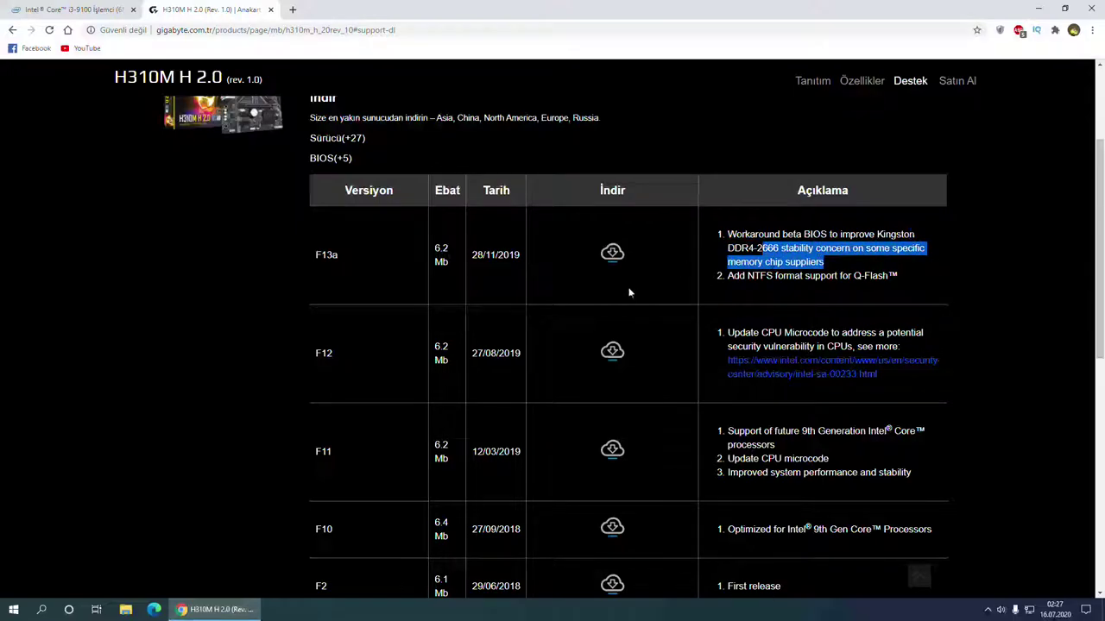
pyautogui.click(766, 248)
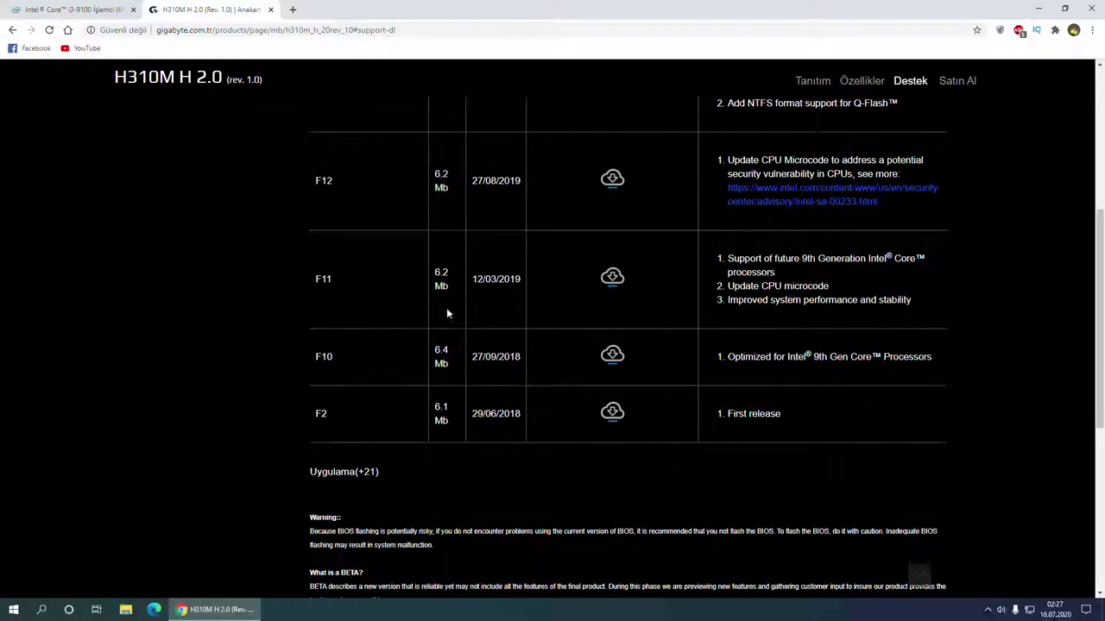
pyautogui.scroll(3, 449, 305)
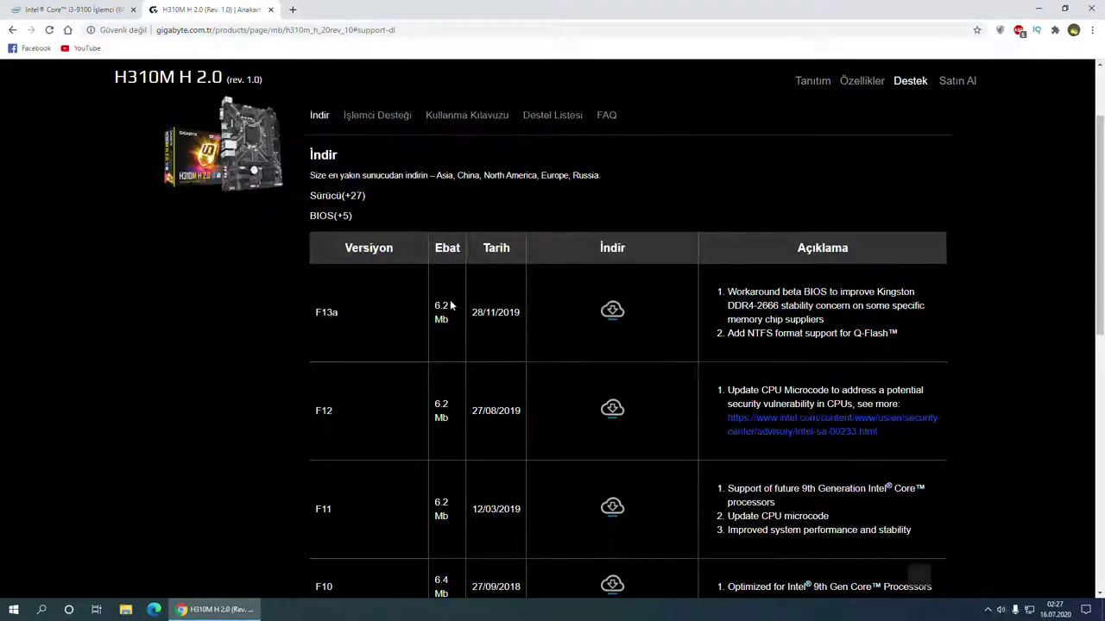
pyautogui.scroll(-3, 449, 305)
pyautogui.scroll(2, 447, 302)
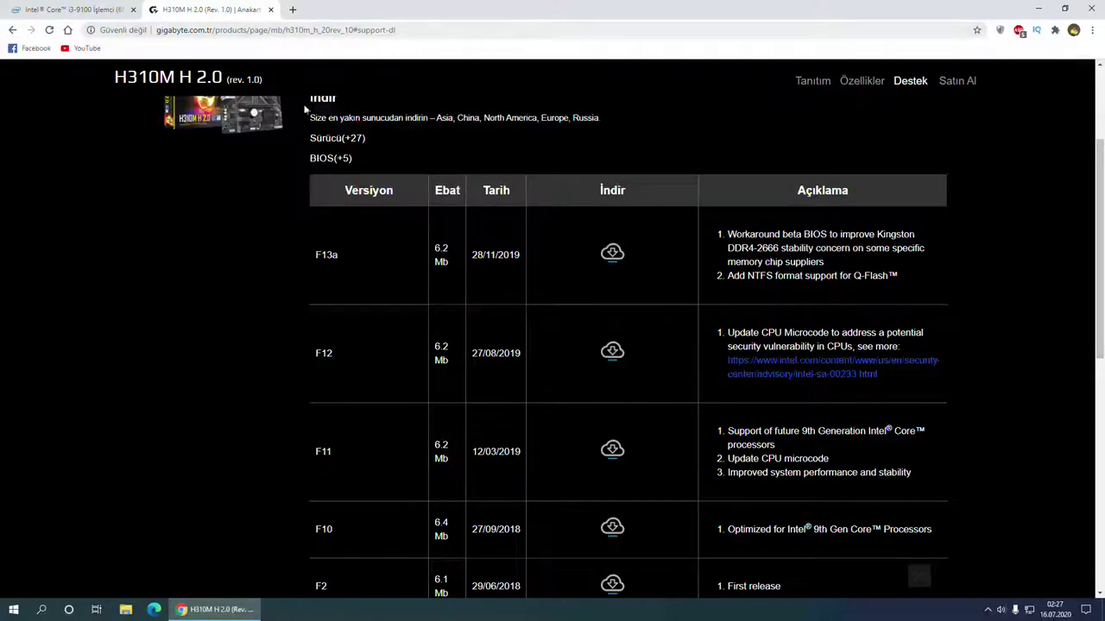
pyautogui.scroll(1, 329, 165)
pyautogui.scroll(1, 329, 165)
pyautogui.scroll(-6, 248, 197)
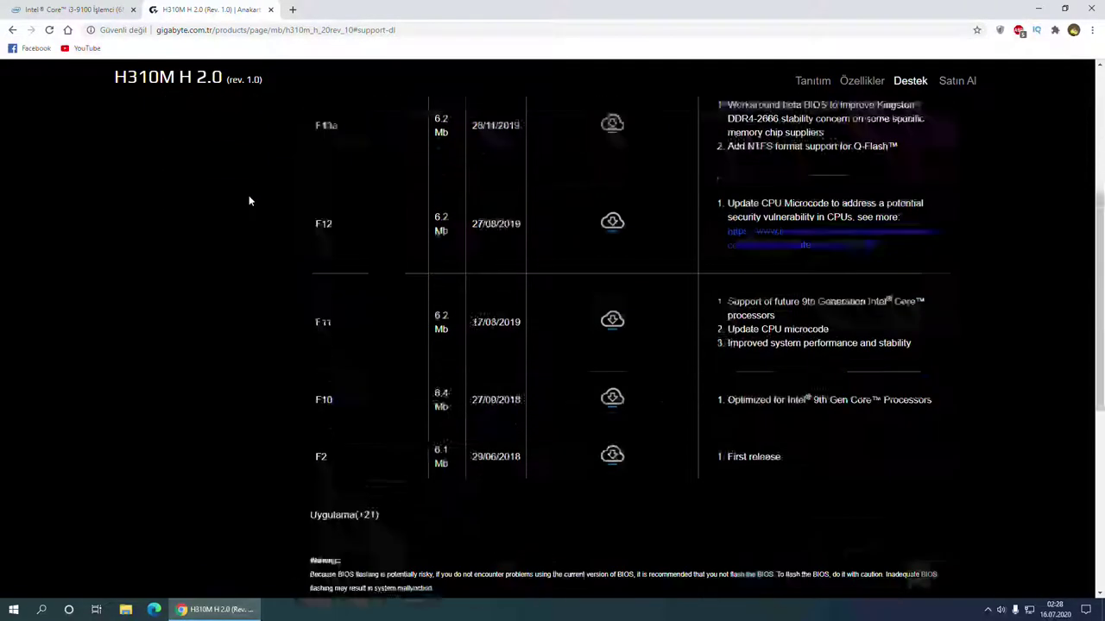
pyautogui.scroll(8, 313, 346)
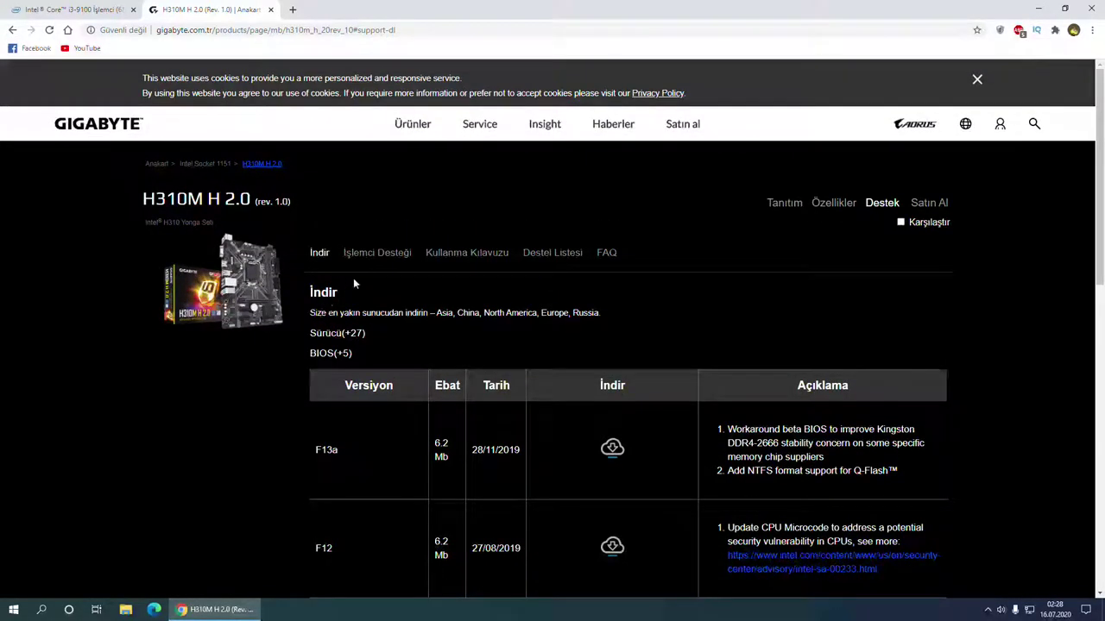
# - Reload the motherboard's support (Destek) downloads and expand the LAN driver category
pyautogui.click(873, 203)
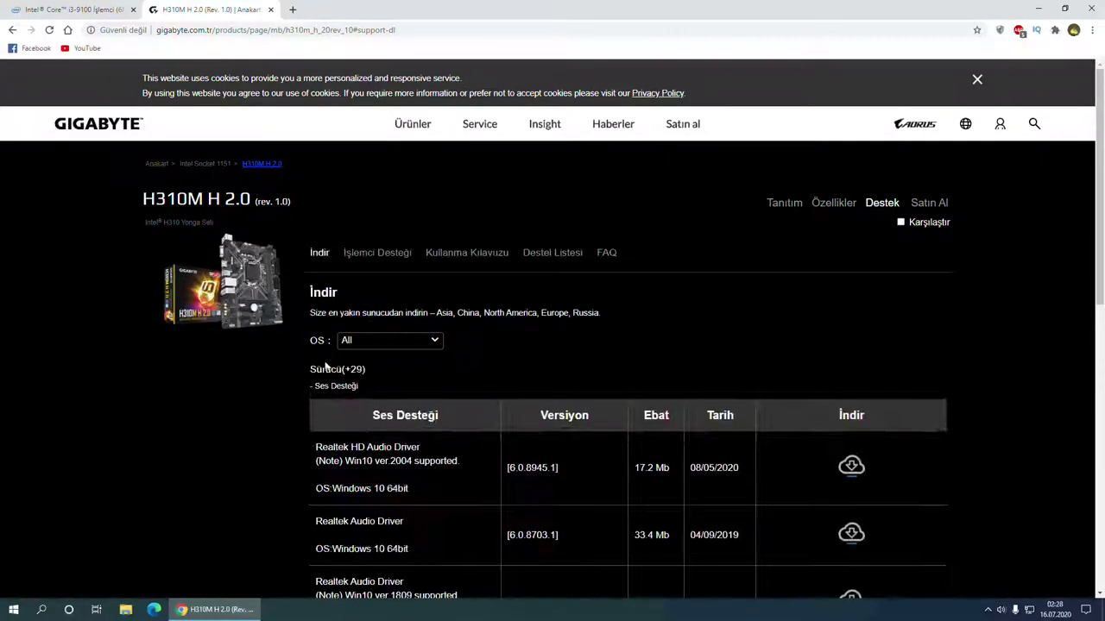
pyautogui.scroll(-5, 320, 370)
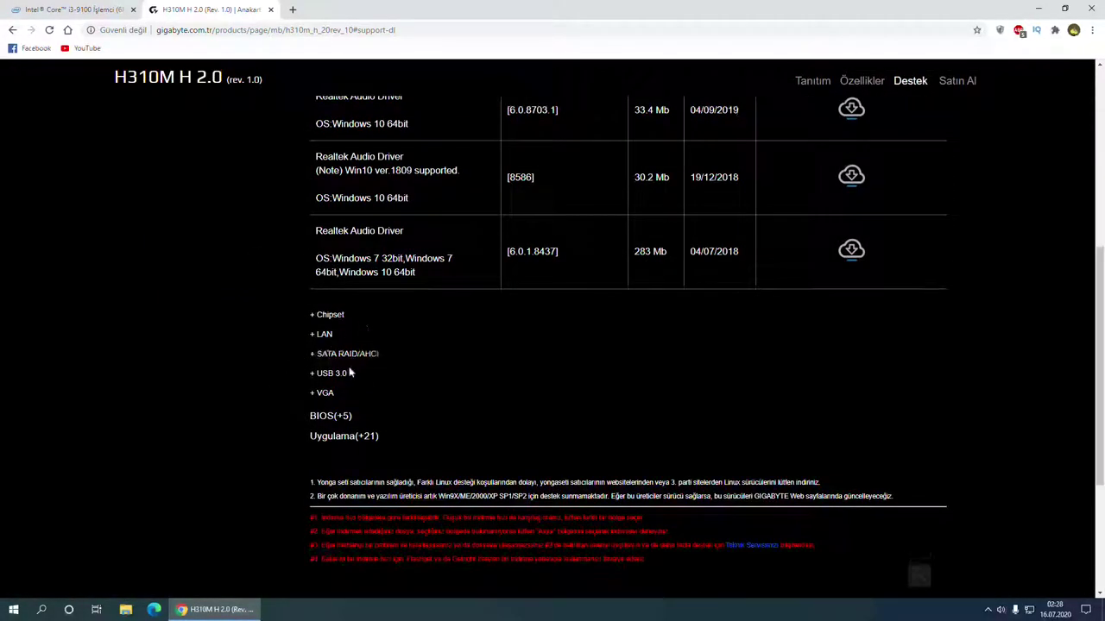
pyautogui.click(321, 335)
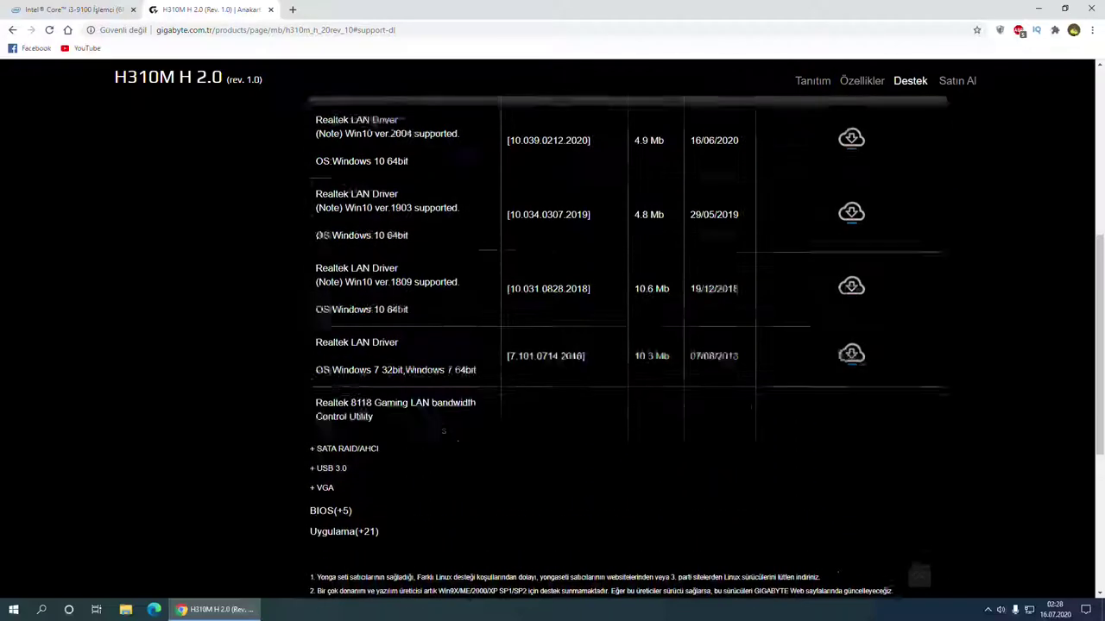
# - Highlight the Realtek 8118 Gaming LAN bandwidth Control Utility entry in the LAN list and examine it
pyautogui.moveTo(316, 292); pyautogui.dragTo(476, 307)
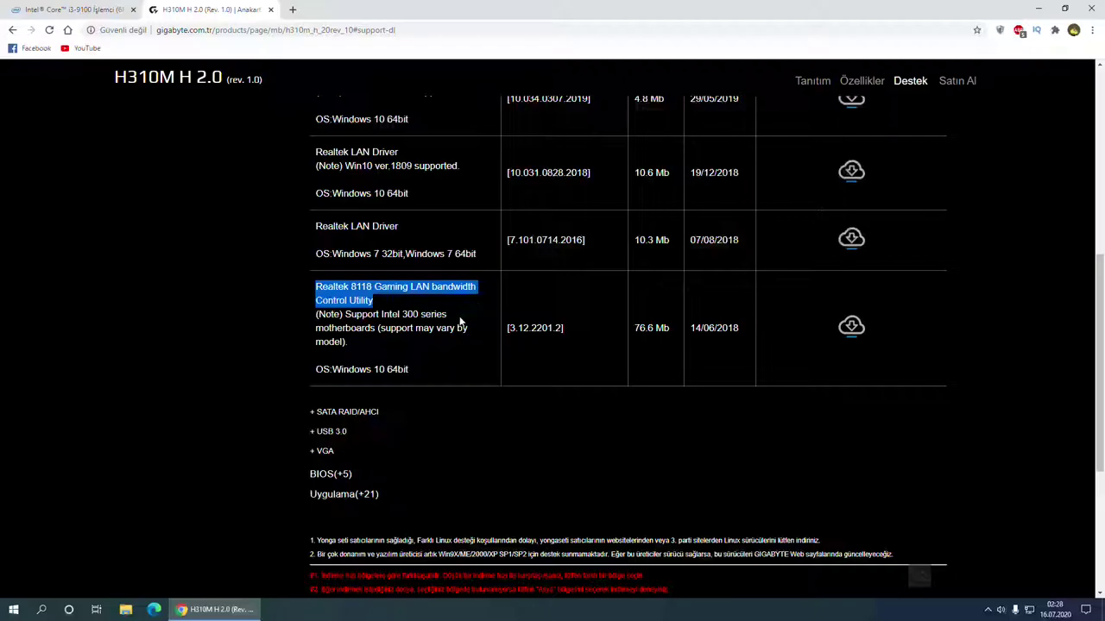
pyautogui.click(457, 300)
pyautogui.doubleClick(360, 300)
pyautogui.moveTo(362, 301); pyautogui.dragTo(309, 283)
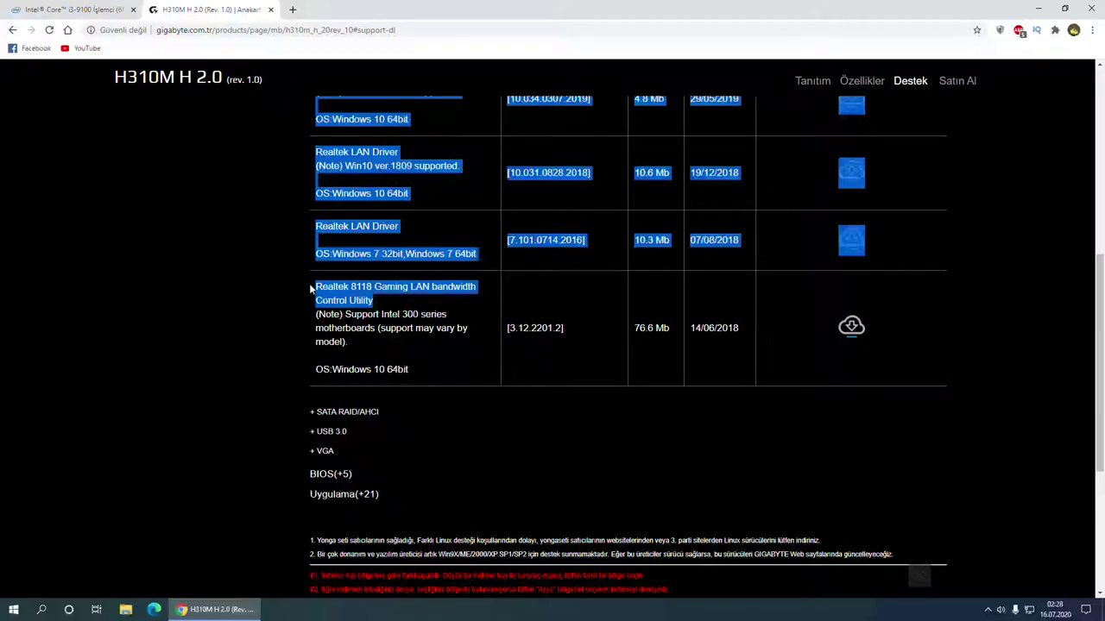
pyautogui.click(309, 283)
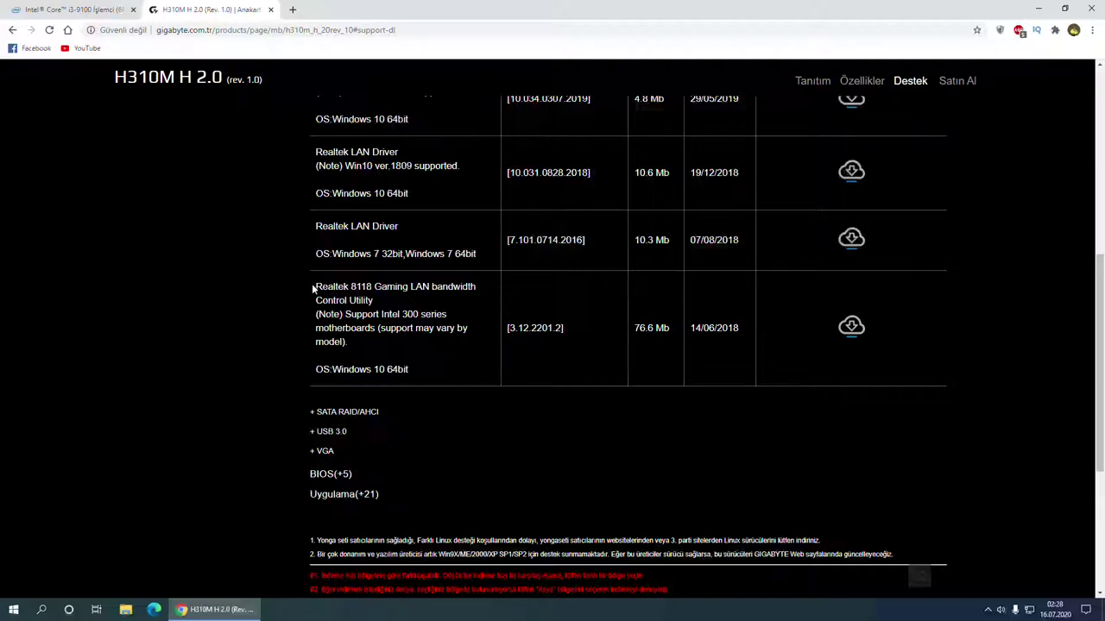
pyautogui.moveTo(313, 287); pyautogui.dragTo(481, 296)
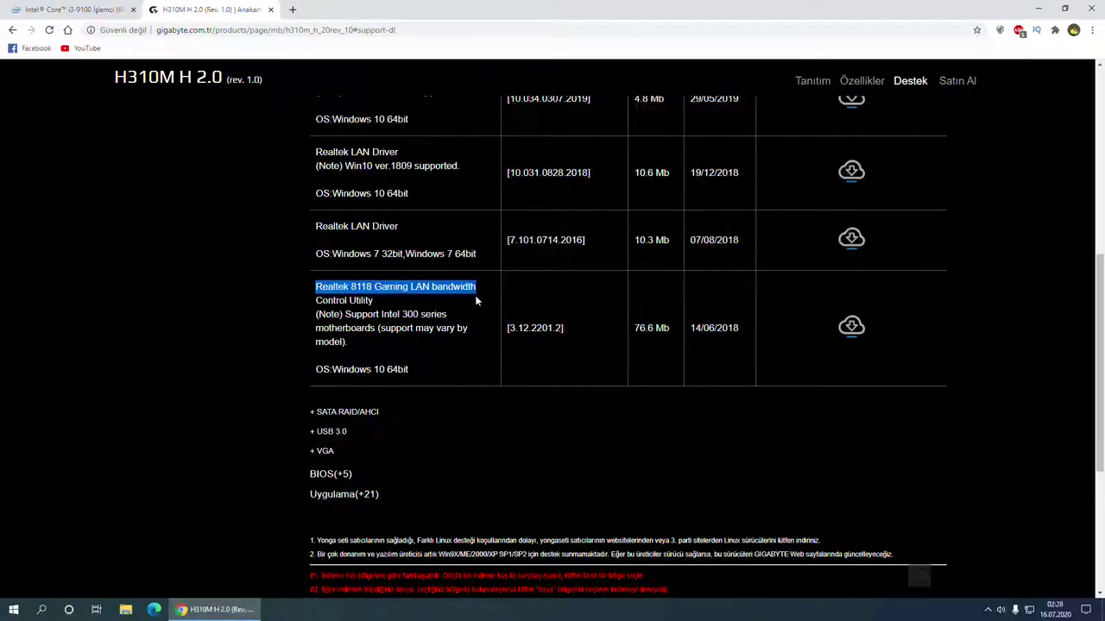
pyautogui.click(407, 312)
pyautogui.moveTo(315, 293); pyautogui.dragTo(464, 299)
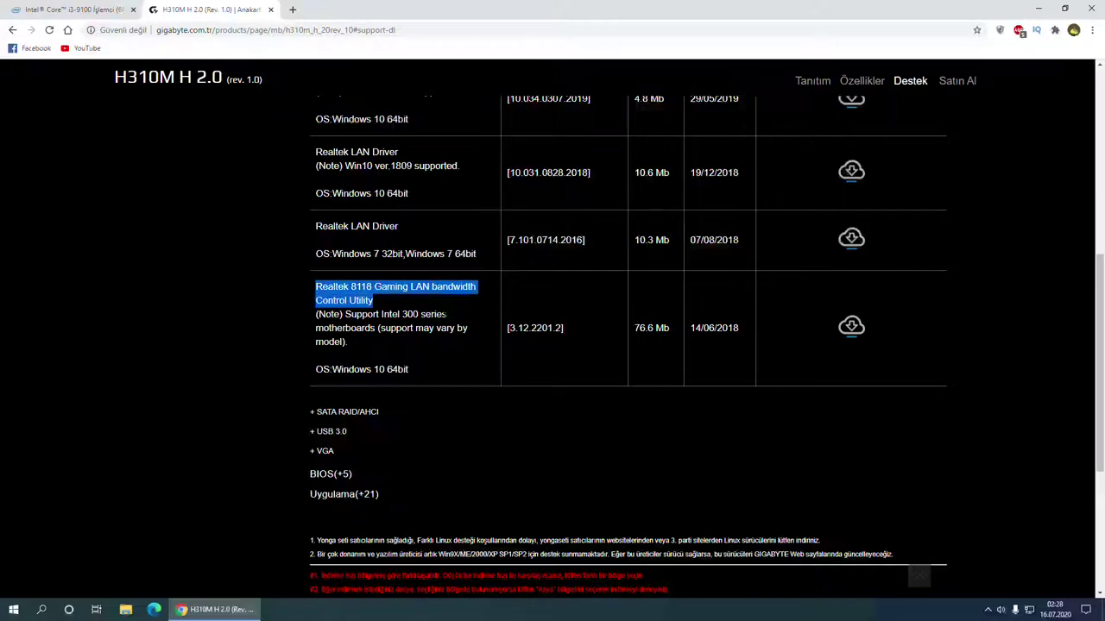
# - Review the available operating-system filter choices and the listed Realtek LAN drivers without changing the filter
pyautogui.scroll(2, 628, 346)
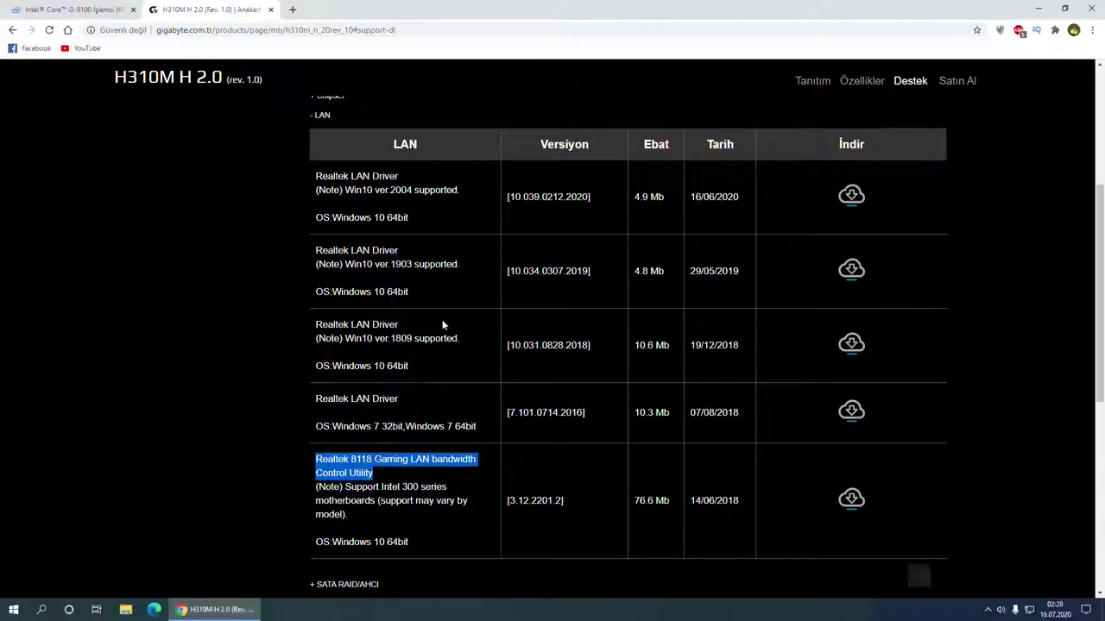
pyautogui.scroll(4, 442, 324)
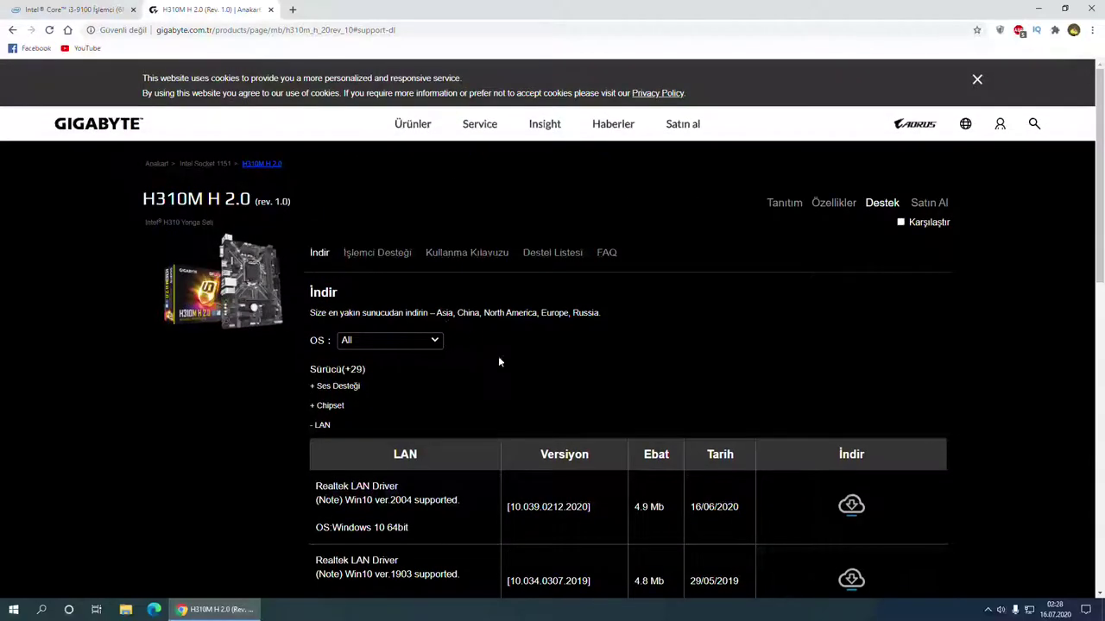
pyautogui.click(432, 346)
pyautogui.click(506, 352)
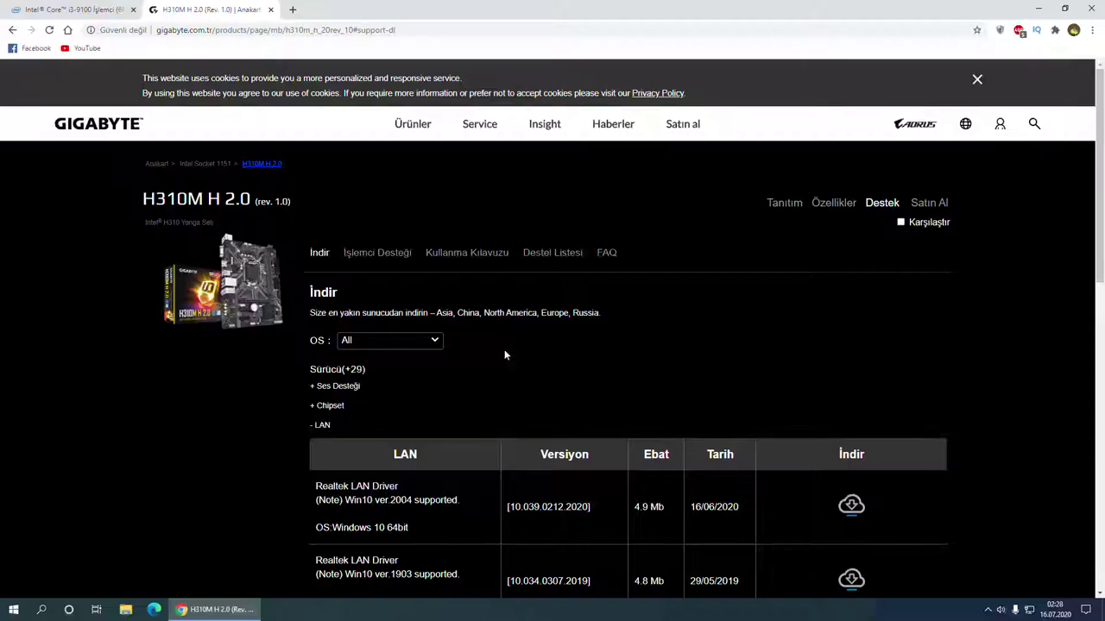
pyautogui.scroll(-4, 506, 355)
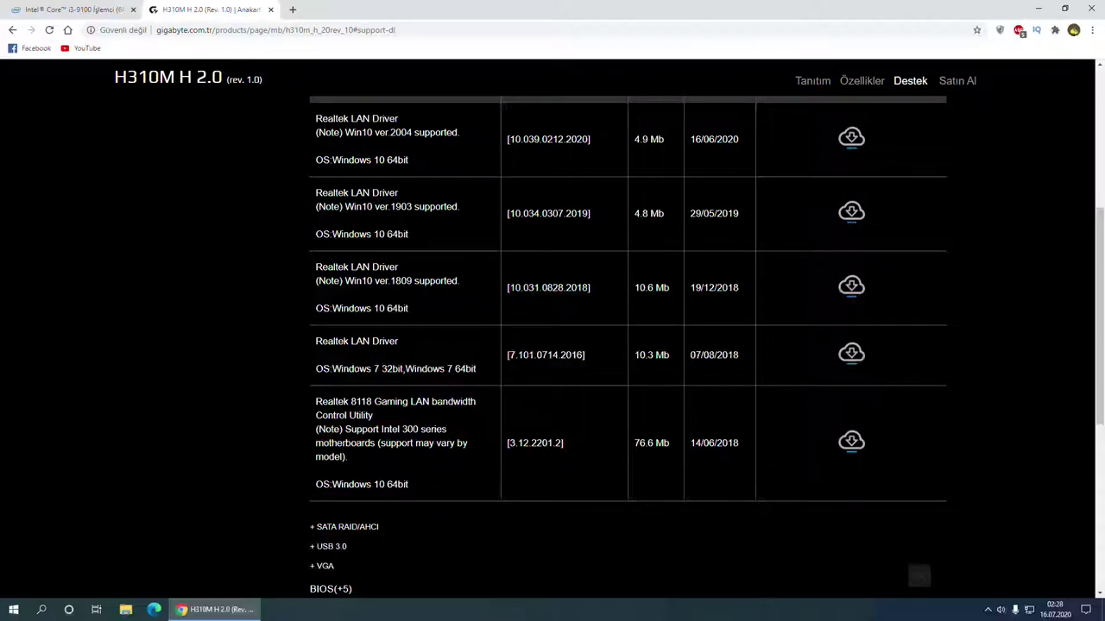
pyautogui.scroll(5, 422, 395)
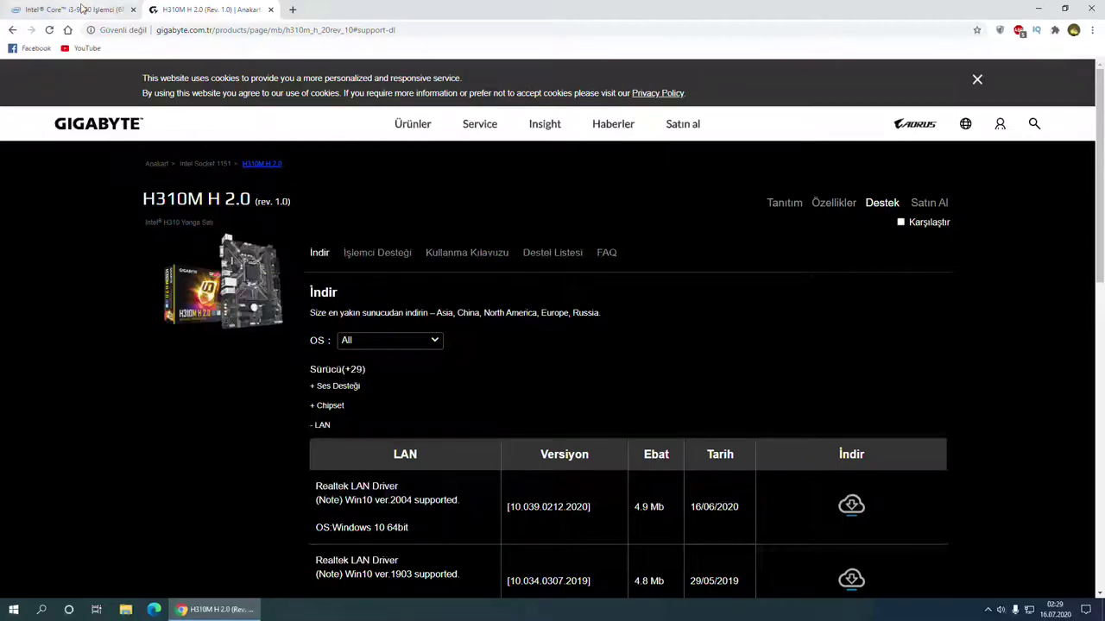
pyautogui.click(216, 610)
pyautogui.rightClick(315, 420)
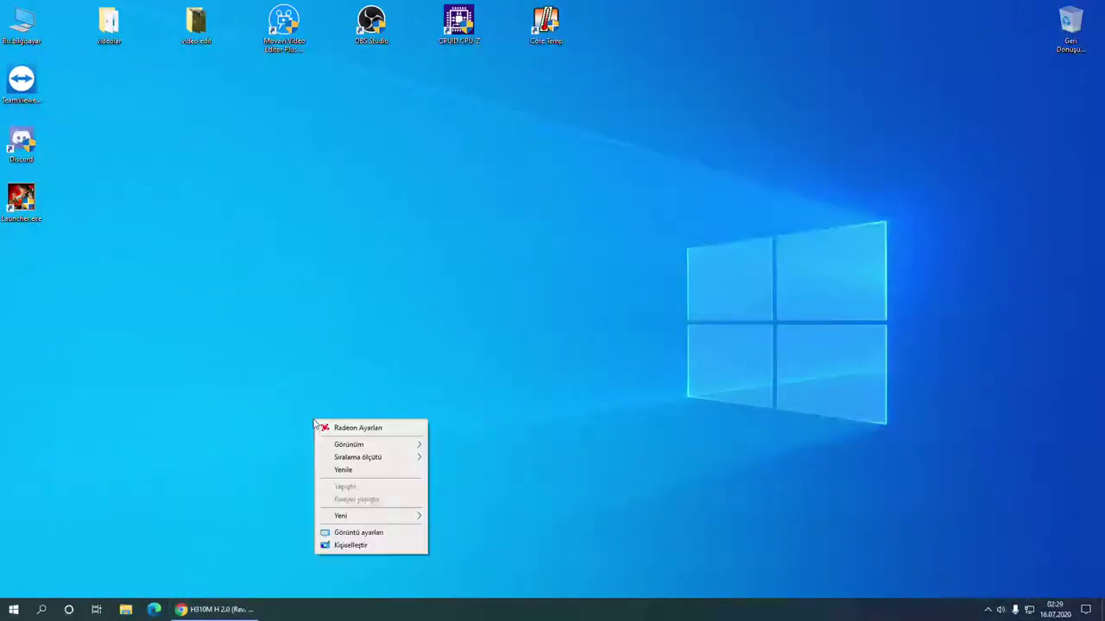
pyautogui.click(375, 470)
pyautogui.click(232, 609)
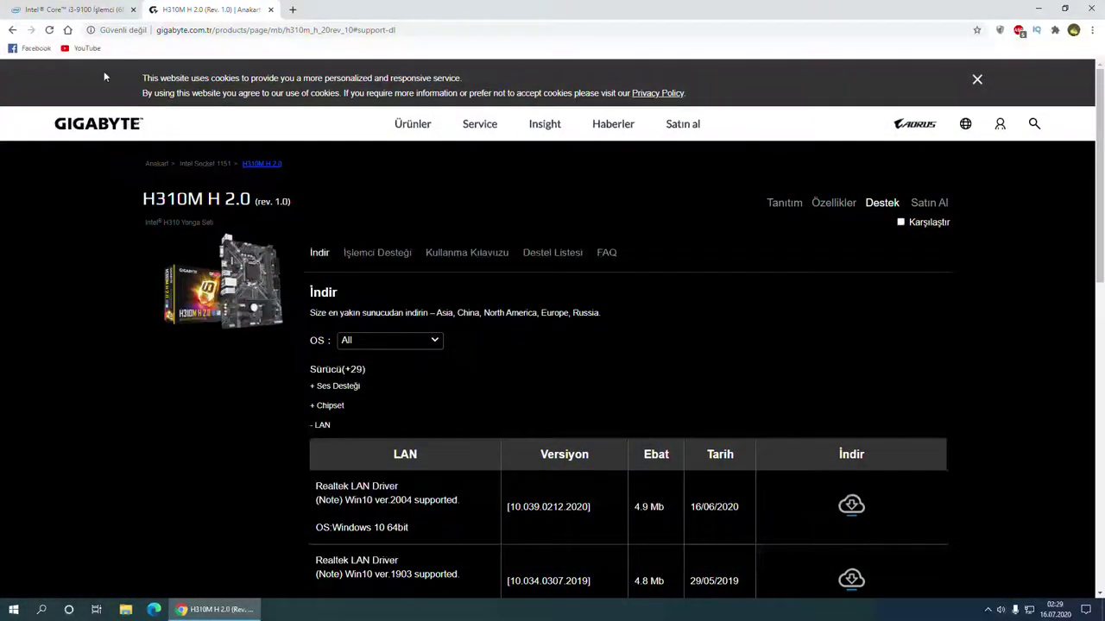
# - Switch to the Intel Core i3-9100 specifications page and locate the processor graphics entry under İşlemci Grafikleri
pyautogui.click(74, 9)
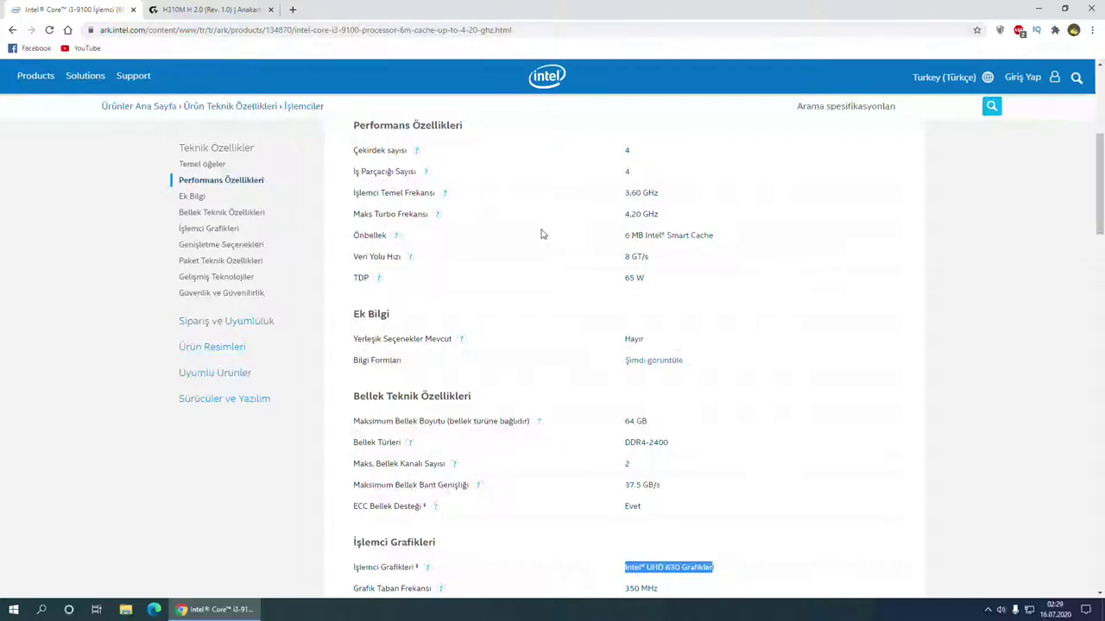
pyautogui.scroll(-2, 543, 234)
pyautogui.click(593, 333)
pyautogui.moveTo(626, 396)
pyautogui.mouseDown()
pyautogui.moveTo(723, 399)
pyautogui.moveTo(620, 396)
pyautogui.mouseUp()
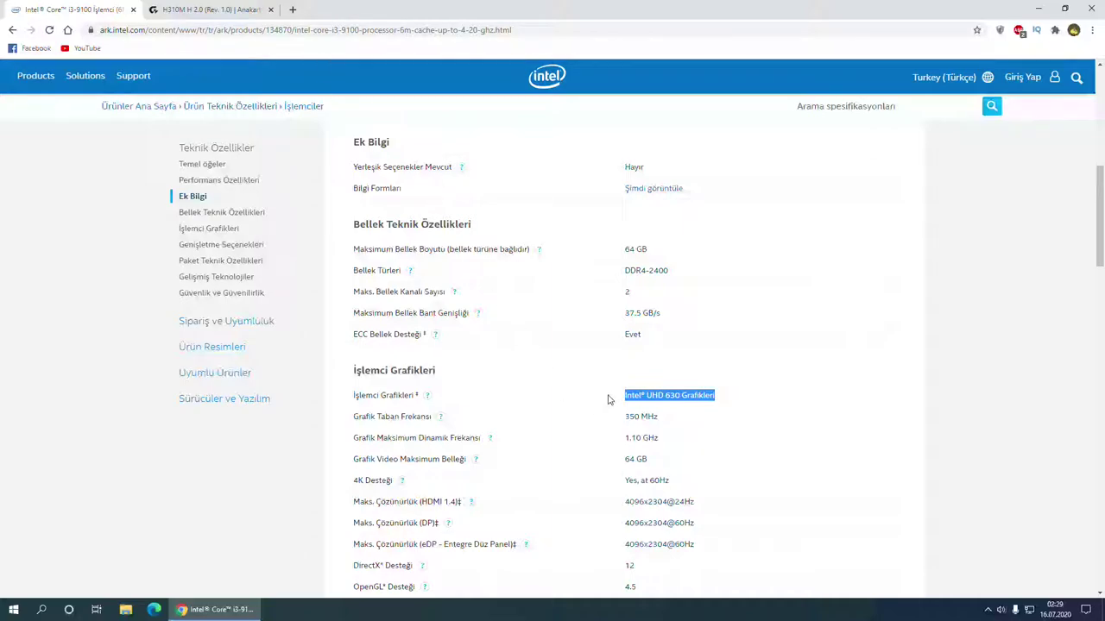
pyautogui.click(735, 411)
pyautogui.moveTo(720, 405); pyautogui.dragTo(623, 402)
pyautogui.click(718, 431)
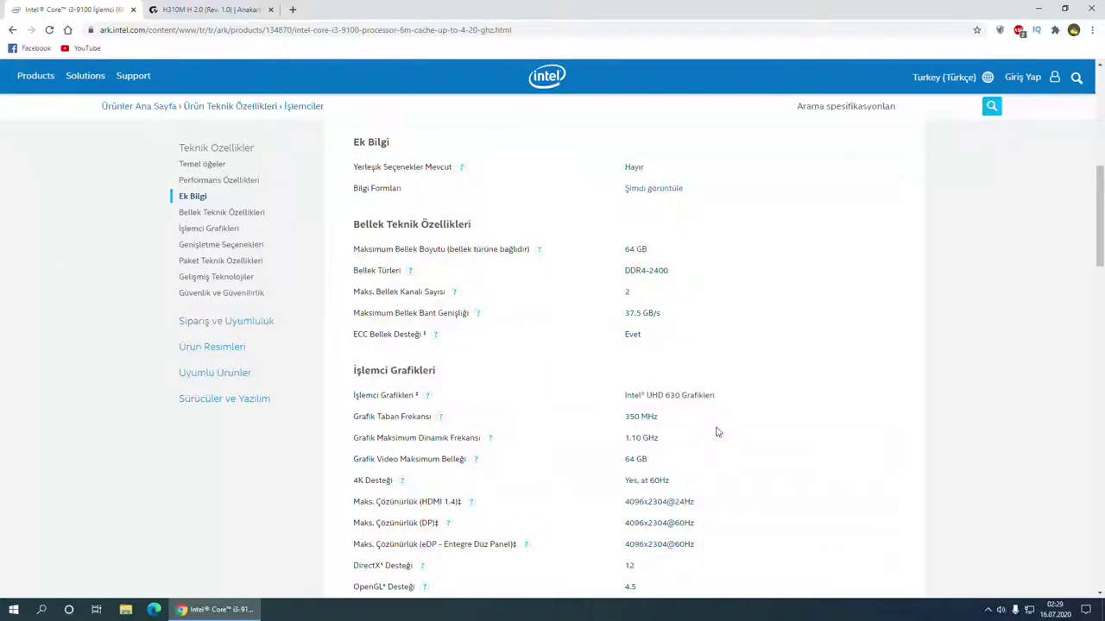
# - Highlight the Intel UHD 630 Grafikleri value in the processor graphics specifications
pyautogui.moveTo(716, 404); pyautogui.dragTo(625, 396)
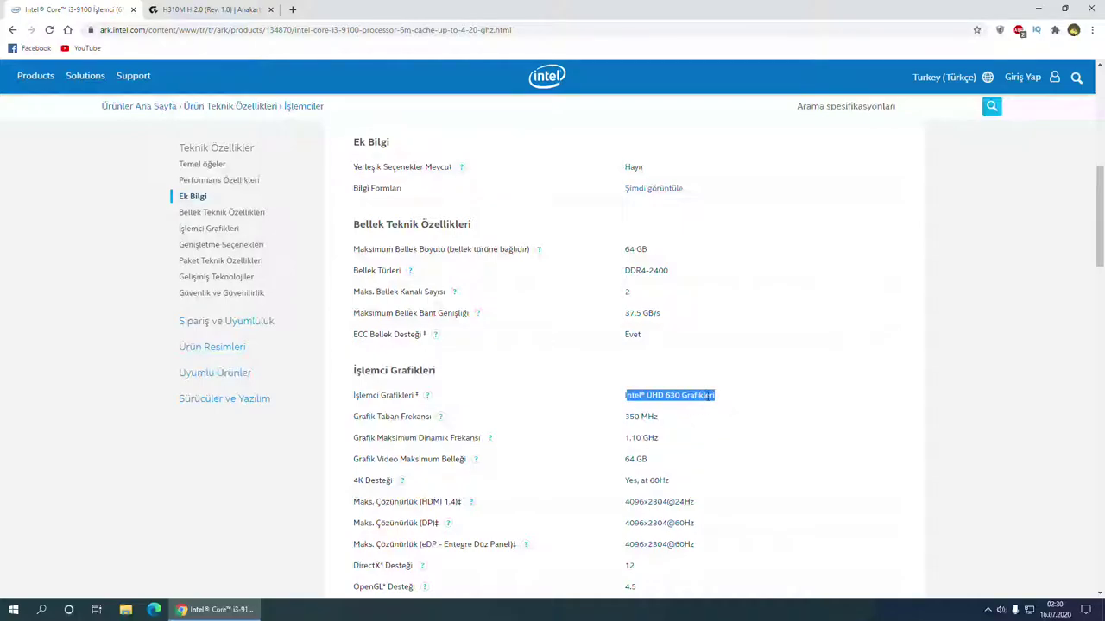
pyautogui.click(713, 395)
pyautogui.moveTo(715, 394); pyautogui.dragTo(623, 395)
pyautogui.click(722, 395)
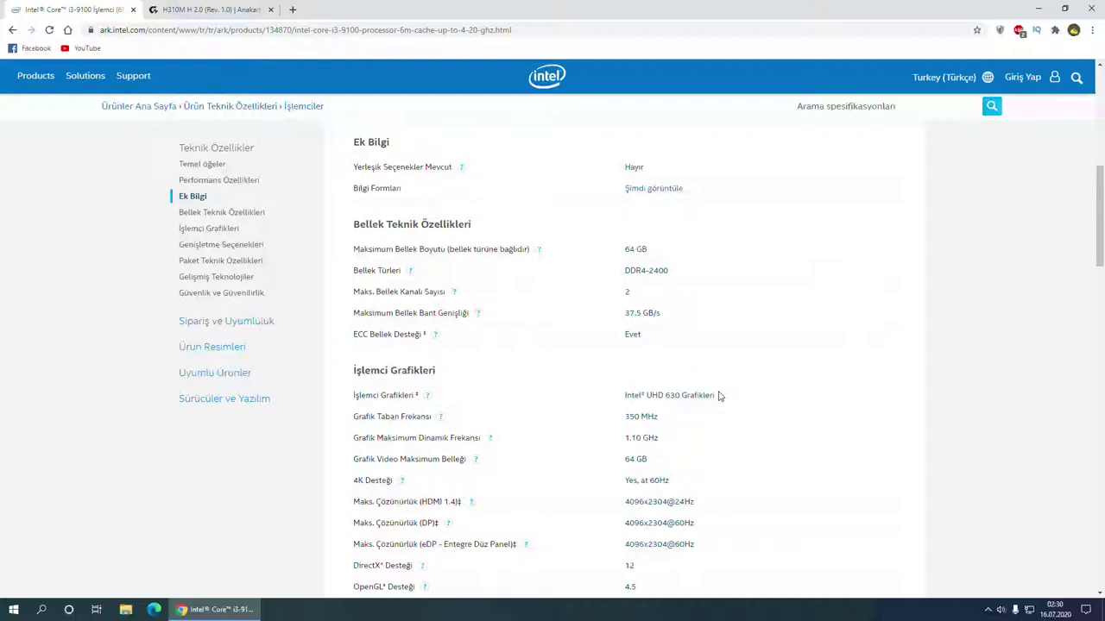
pyautogui.moveTo(722, 395); pyautogui.dragTo(612, 395)
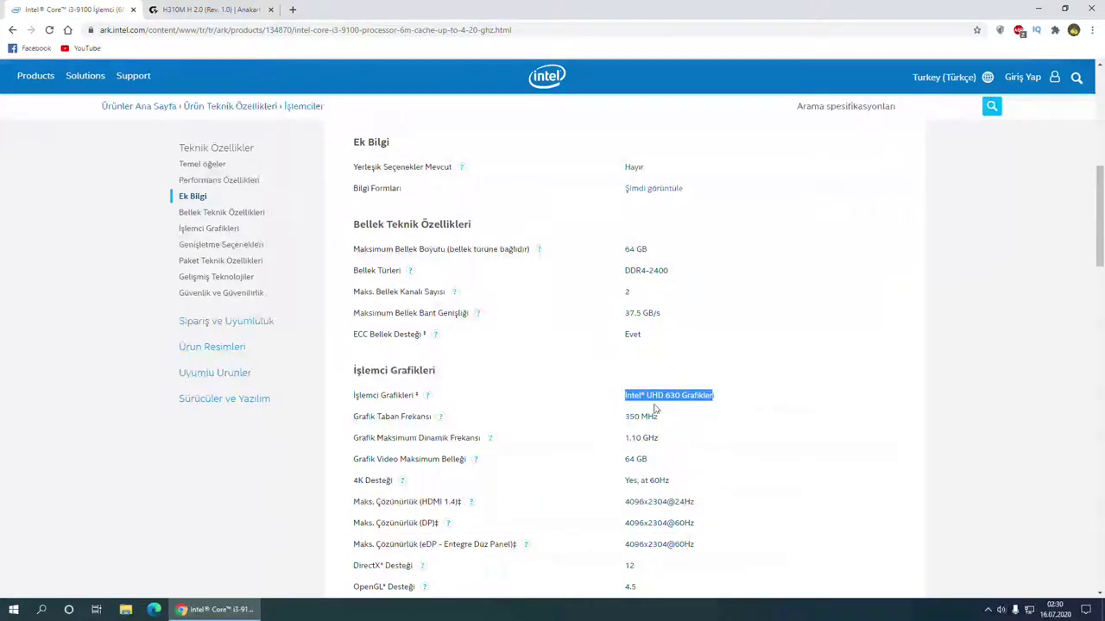
# - Look over the i3-9100 performance and memory specifications, then highlight the processor graphics name again
pyautogui.scroll(2, 571, 367)
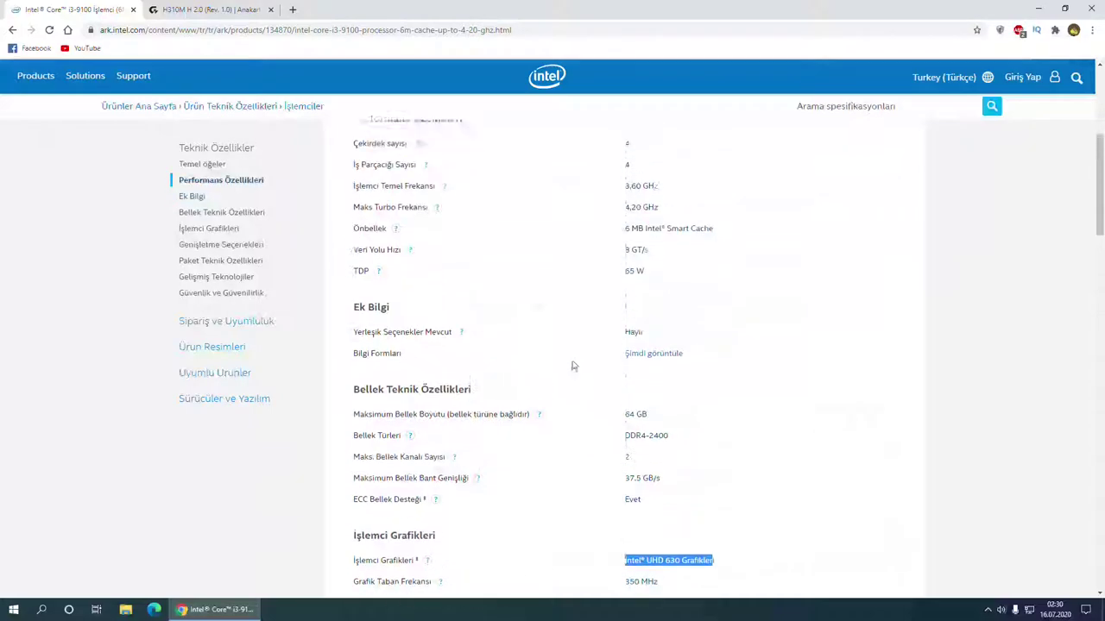
pyautogui.scroll(-1, 571, 366)
pyautogui.scroll(1, 571, 366)
pyautogui.scroll(-1, 572, 367)
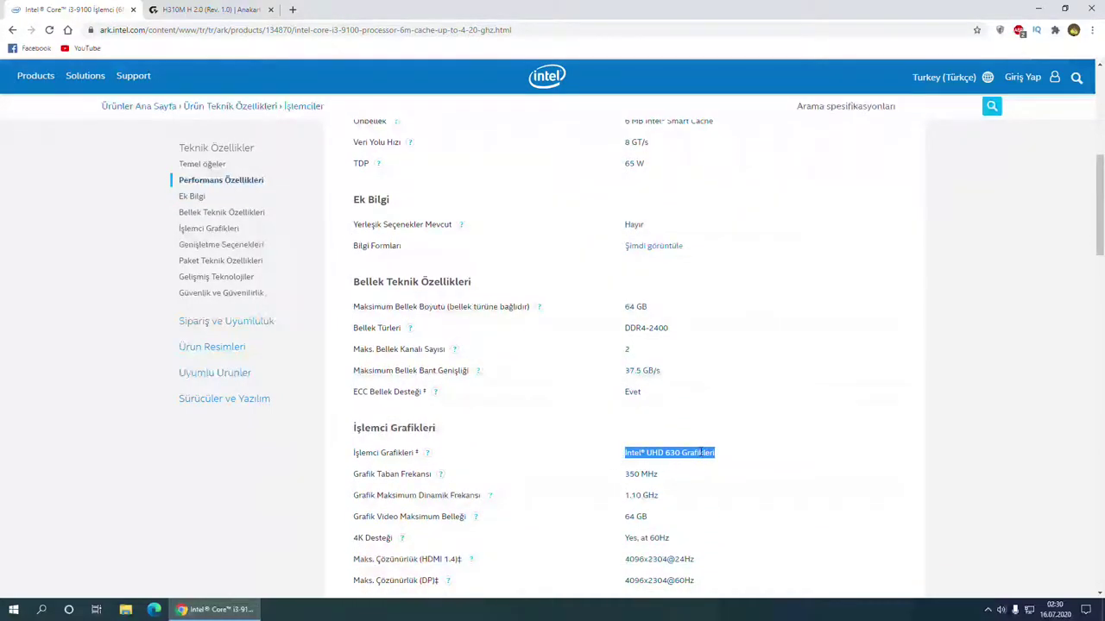
pyautogui.click(700, 447)
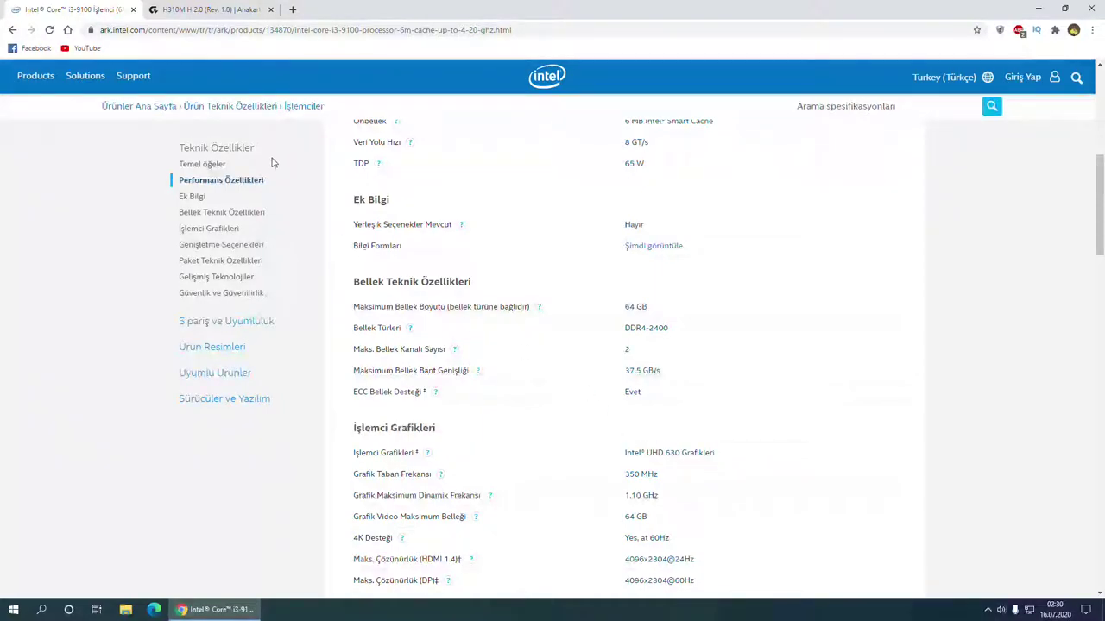
pyautogui.tripleClick(700, 451)
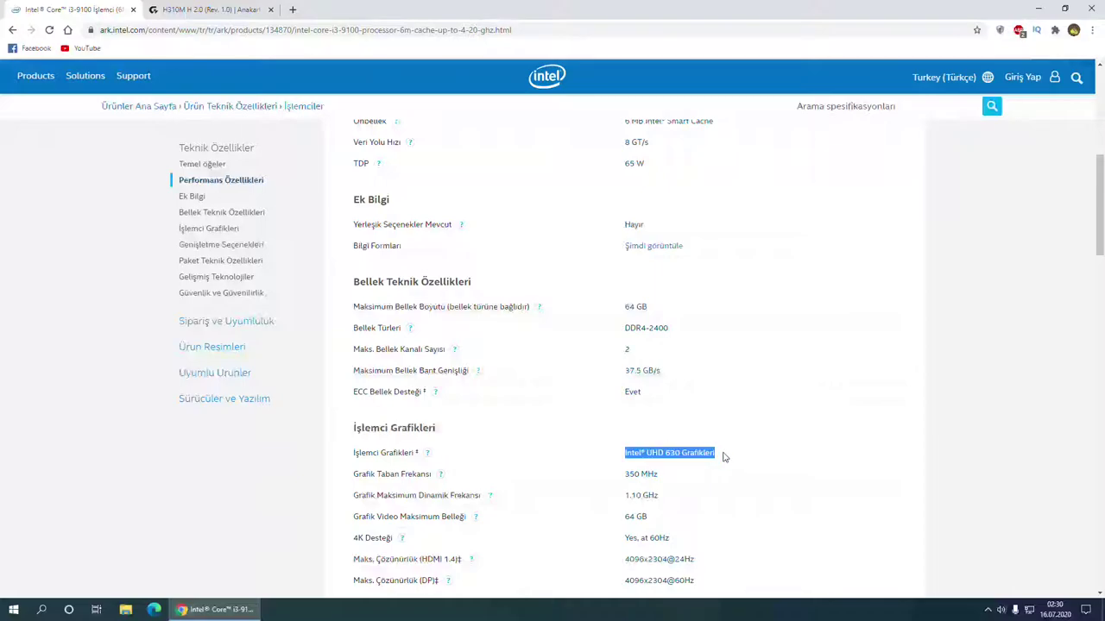
# - Minimize the browser, open Device Manager and select Radeon RX 570 Series under the display adapters
pyautogui.click(222, 615)
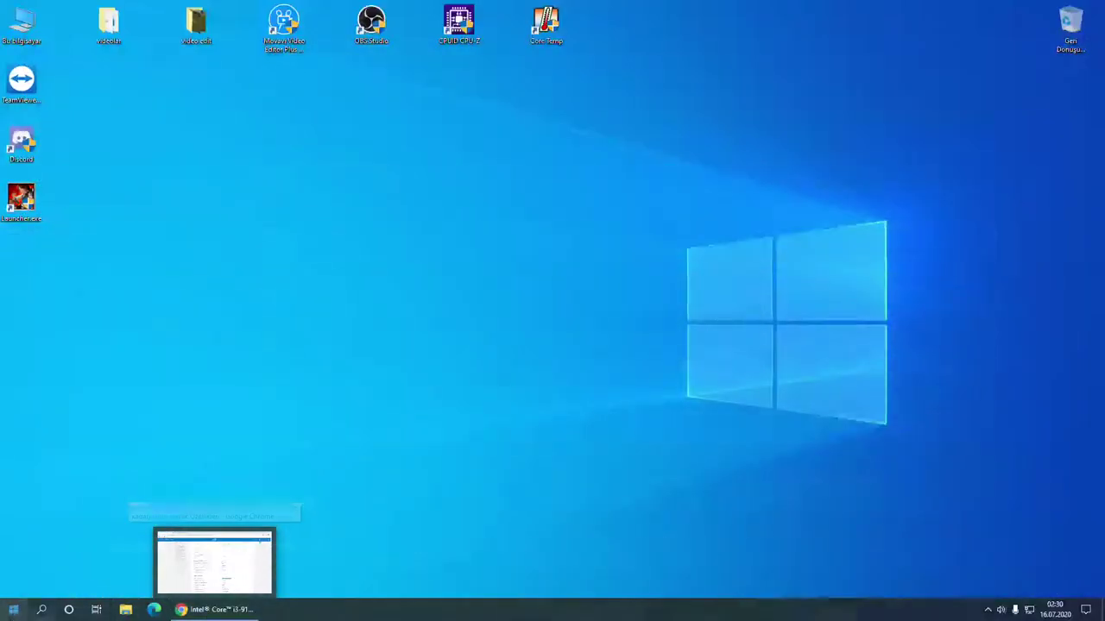
pyautogui.rightClick(13, 609)
pyautogui.click(62, 375)
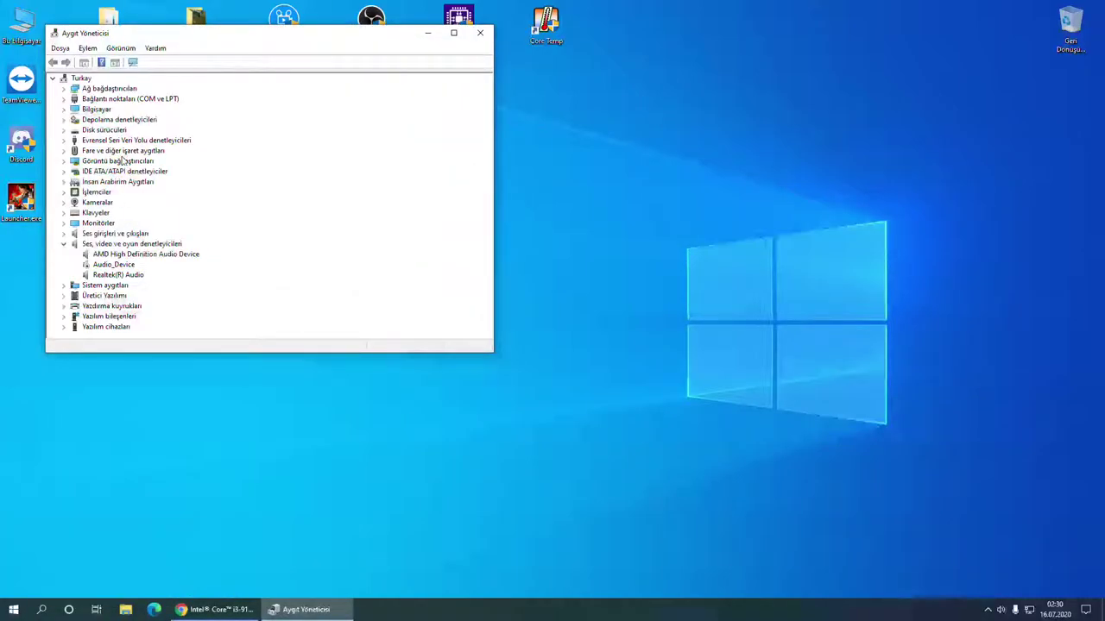
pyautogui.doubleClick(124, 163)
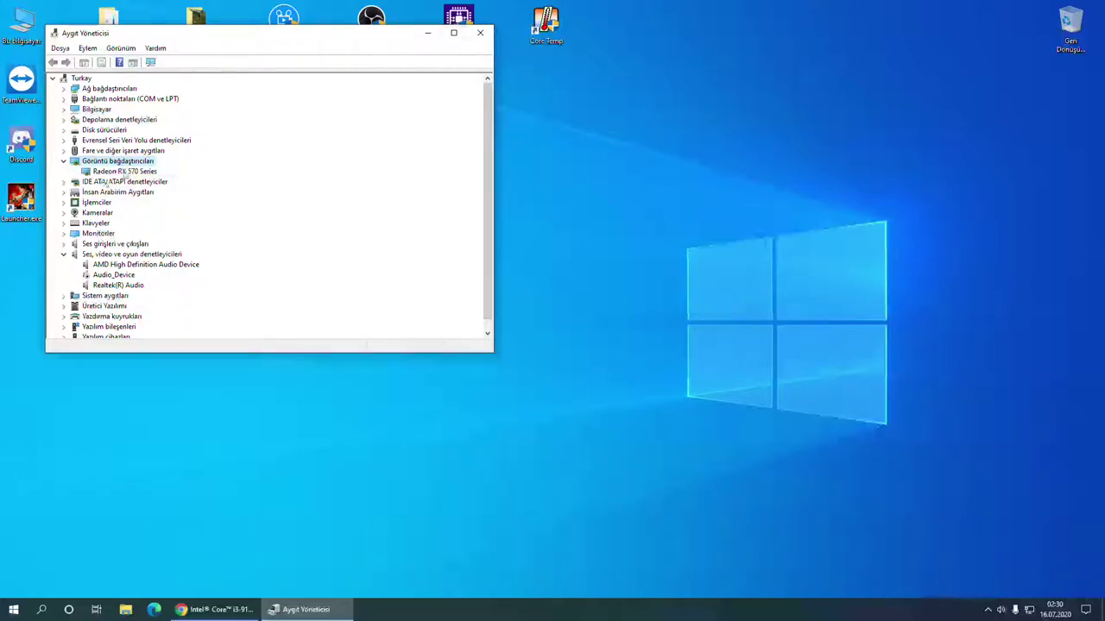
pyautogui.click(125, 172)
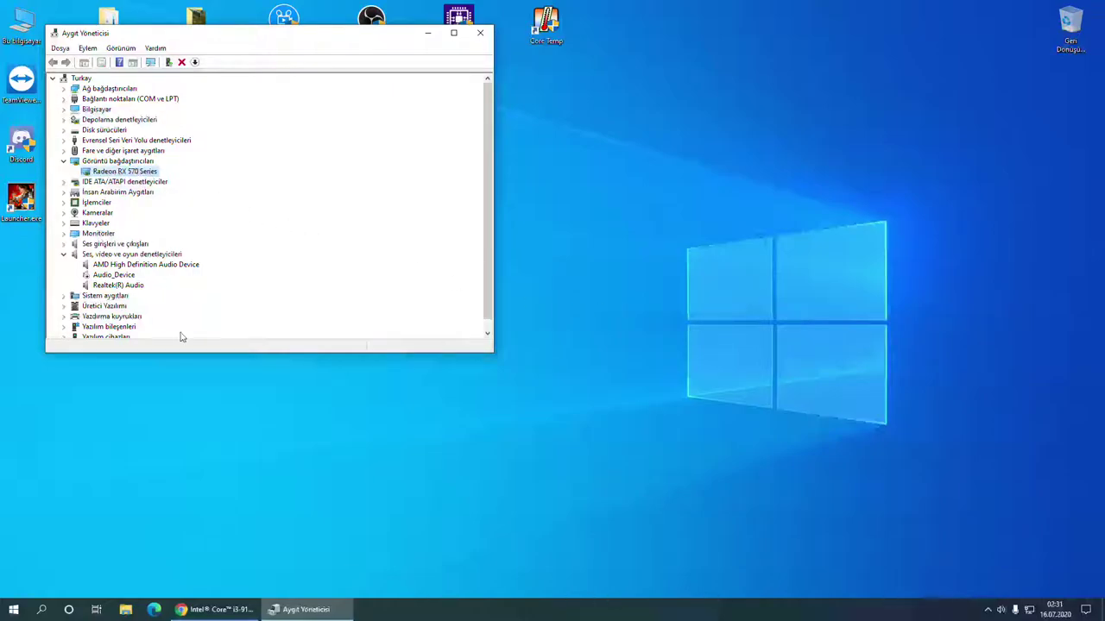
# - Return to the Intel processor page in the browser and highlight the Intel UHD 630 graphics name for comparison
pyautogui.click(215, 610)
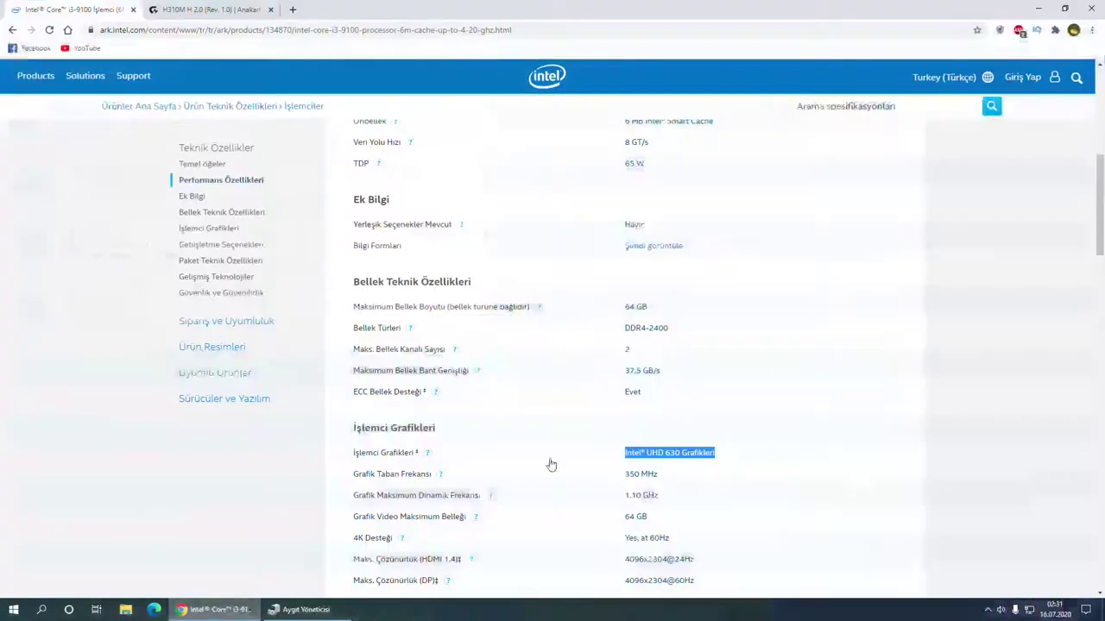
pyautogui.moveTo(628, 453); pyautogui.dragTo(715, 457)
pyautogui.tripleClick(715, 455)
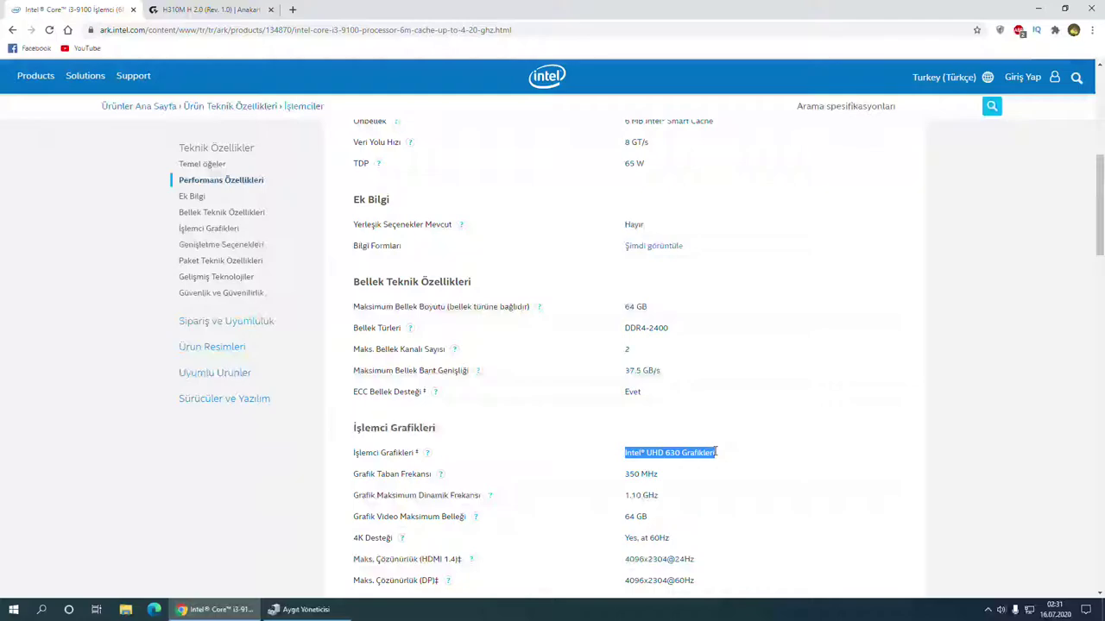
# - Go back to Device Manager, move its window into the desktop's corner and select the Radeon RX 570 Series adapter
pyautogui.click(213, 615)
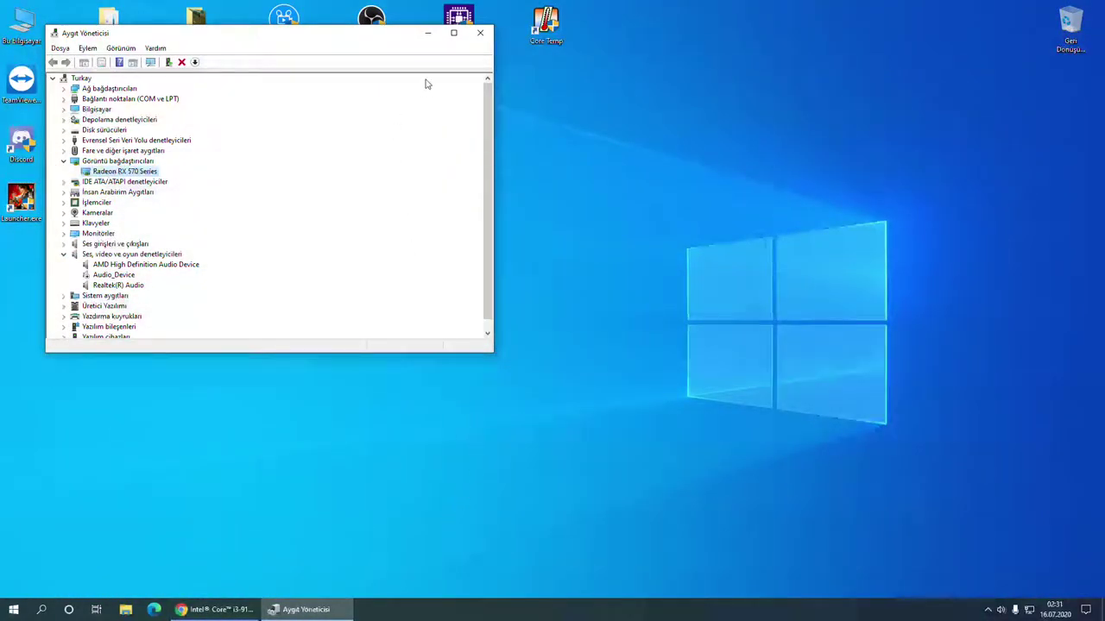
pyautogui.moveTo(309, 50); pyautogui.dragTo(268, 26)
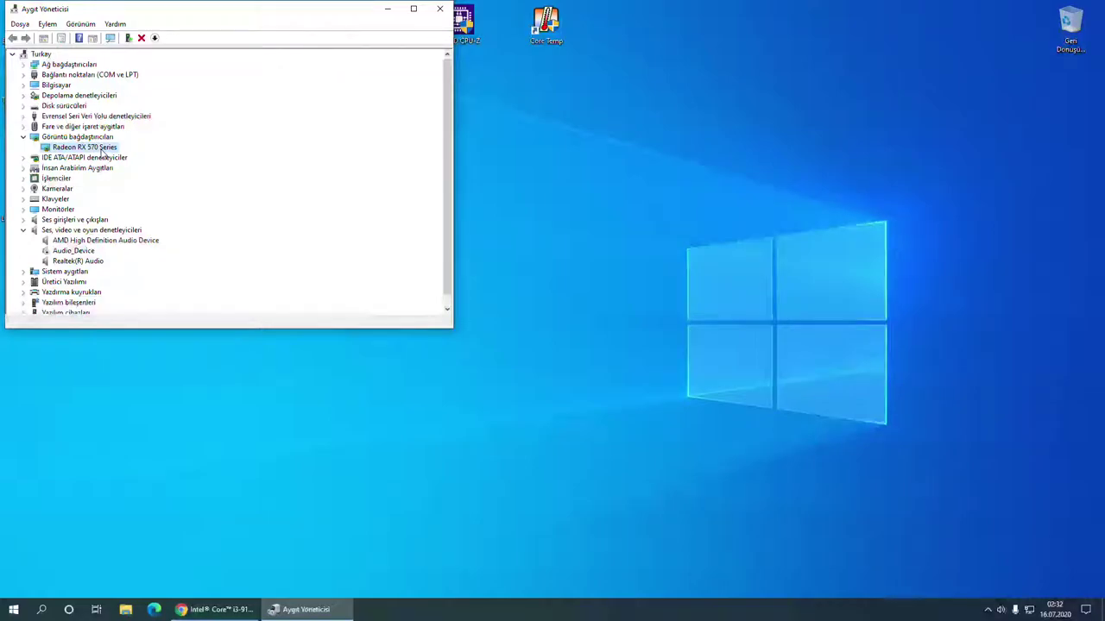
pyautogui.click(102, 160)
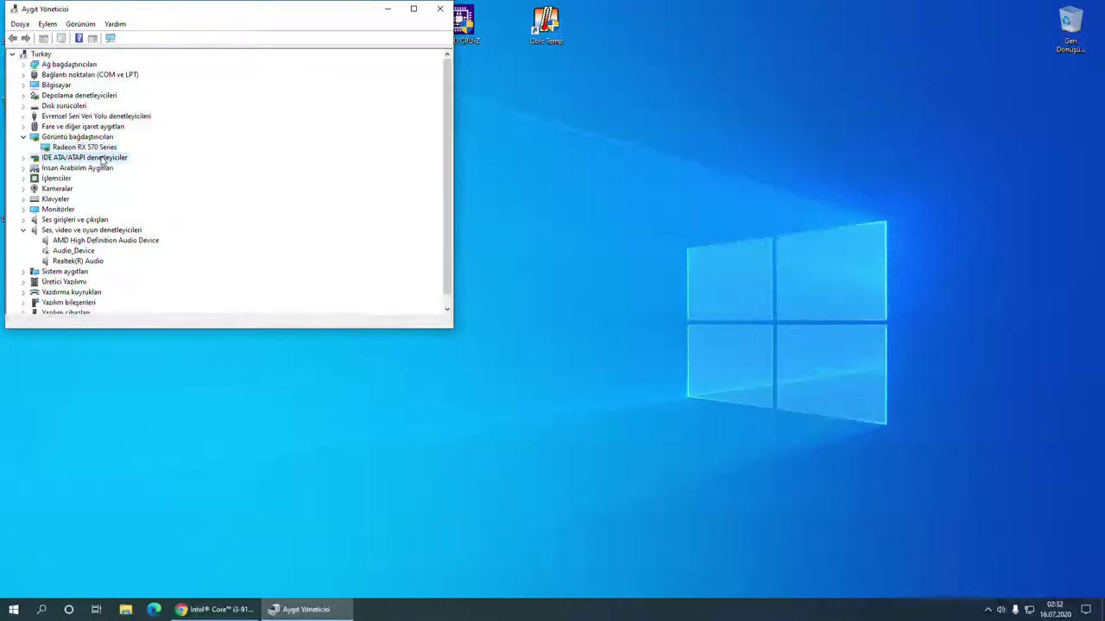
pyautogui.click(102, 148)
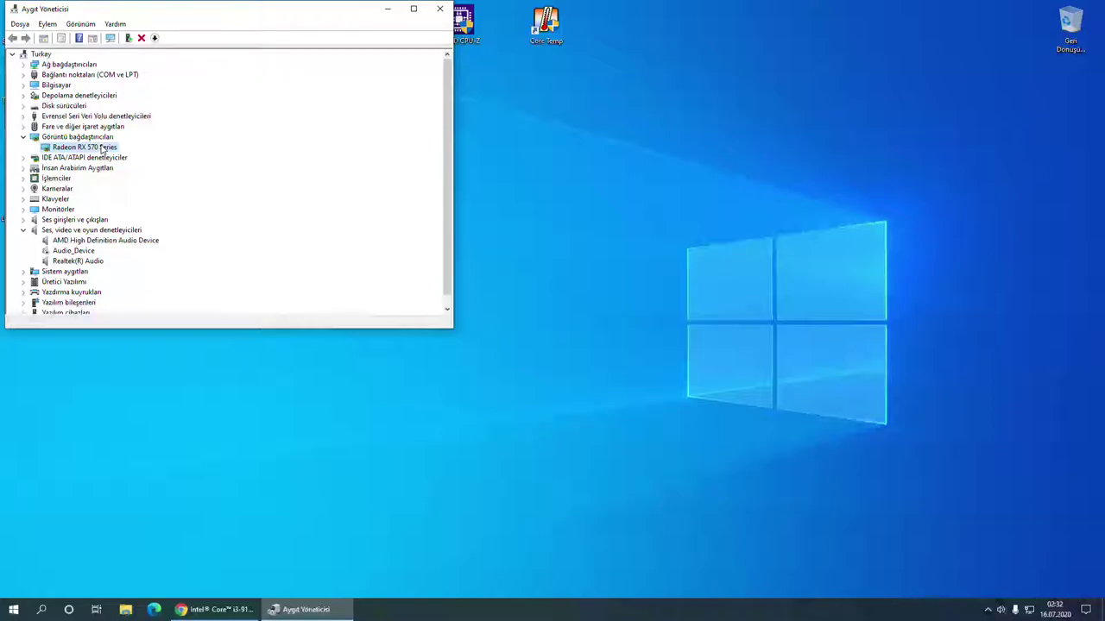
# - View the general properties and device status of the Radeon RX 570 Series adapter, then close them without changes
pyautogui.doubleClick(103, 149)
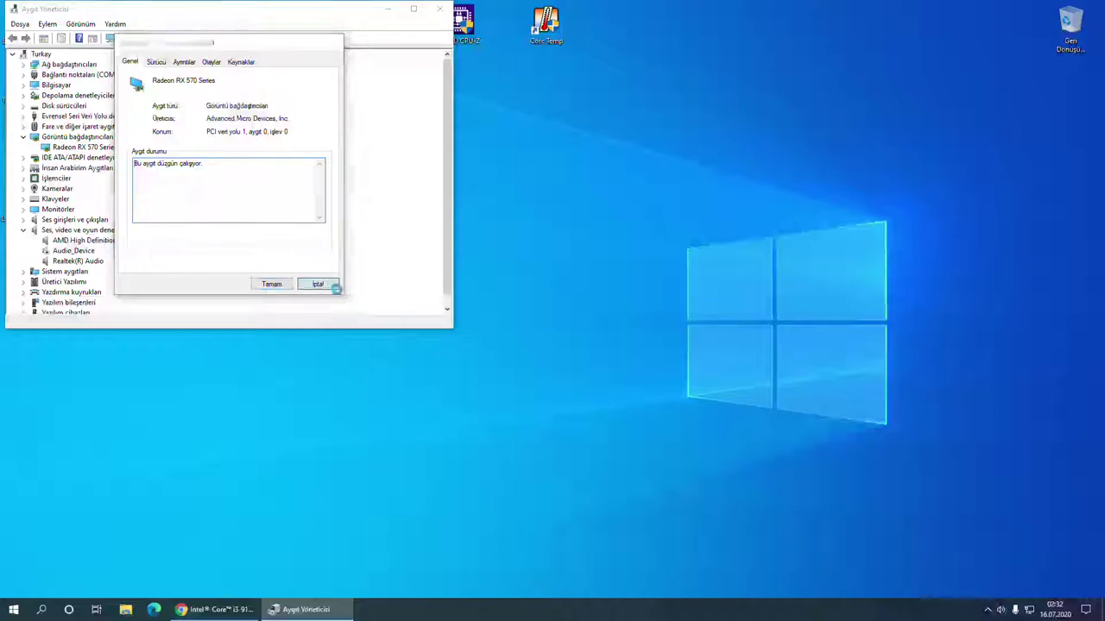
pyautogui.click(317, 284)
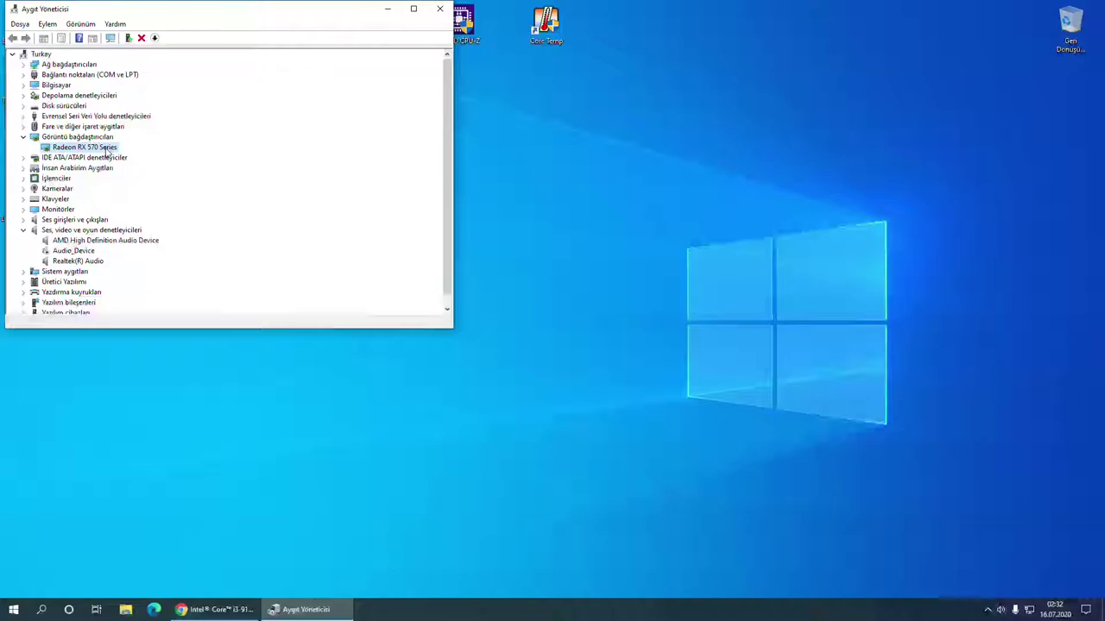
pyautogui.doubleClick(107, 148)
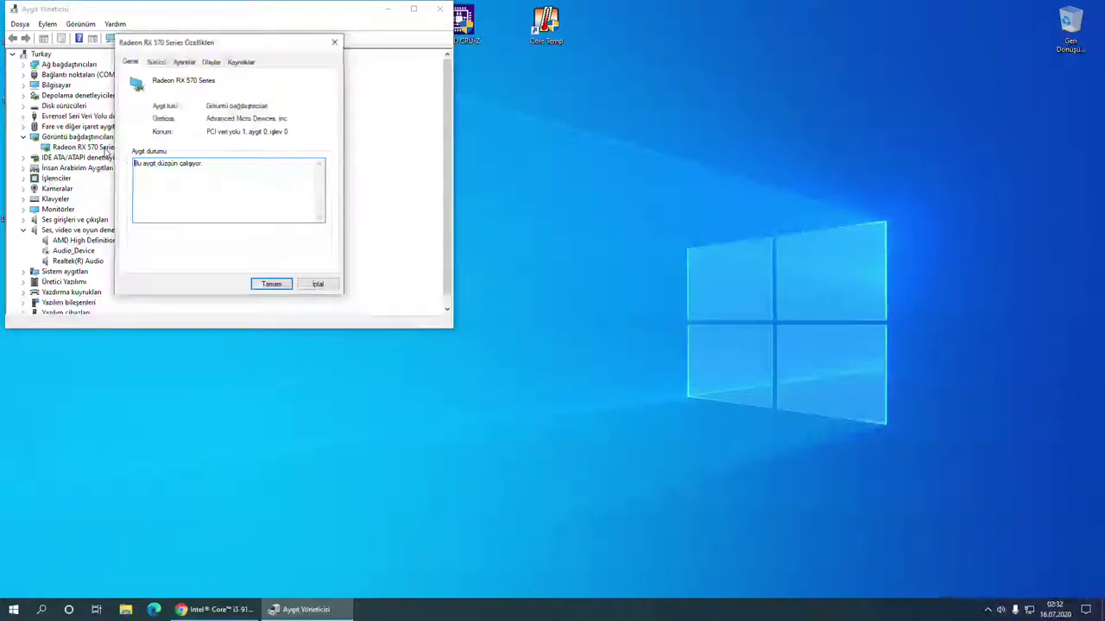
pyautogui.click(316, 286)
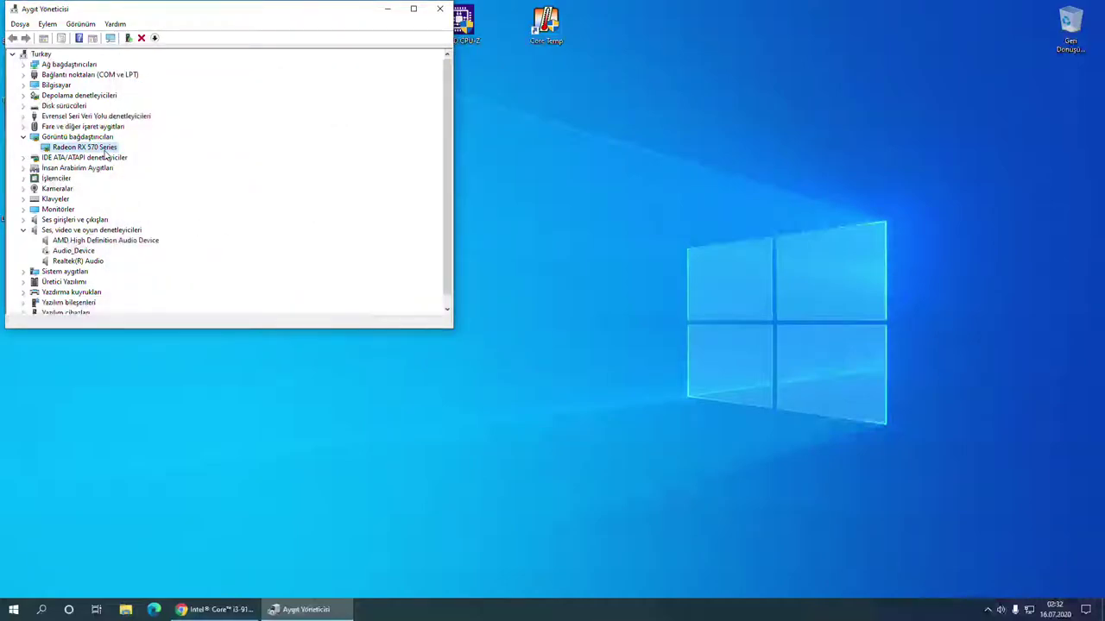
# - Bring the Intel specifications page back in the browser and highlight the integrated graphics name once more
pyautogui.click(231, 609)
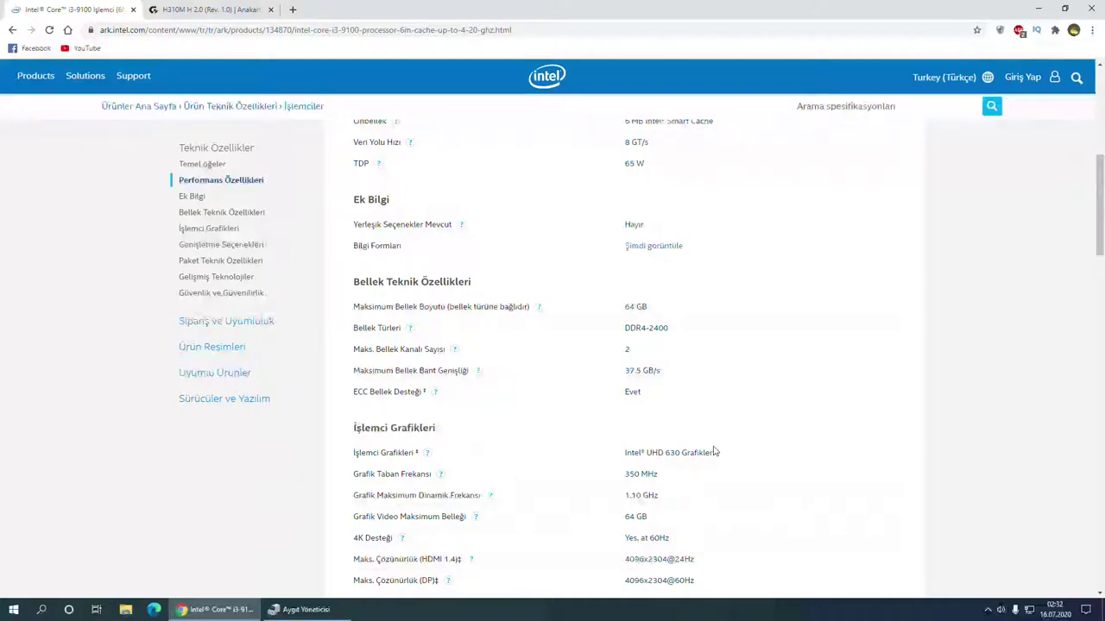
pyautogui.moveTo(723, 455); pyautogui.dragTo(649, 454)
pyautogui.click(616, 461)
pyautogui.tripleClick(620, 461)
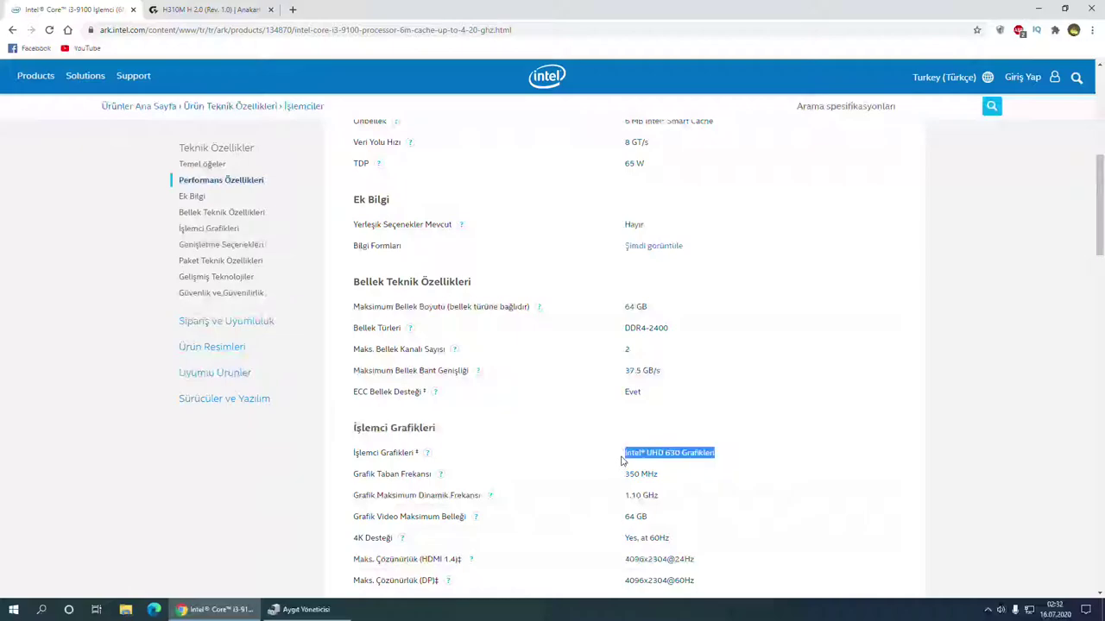
# - Return to Device Manager and check the available driver actions for the Radeon RX 570 Series adapter without running any
pyautogui.click(216, 609)
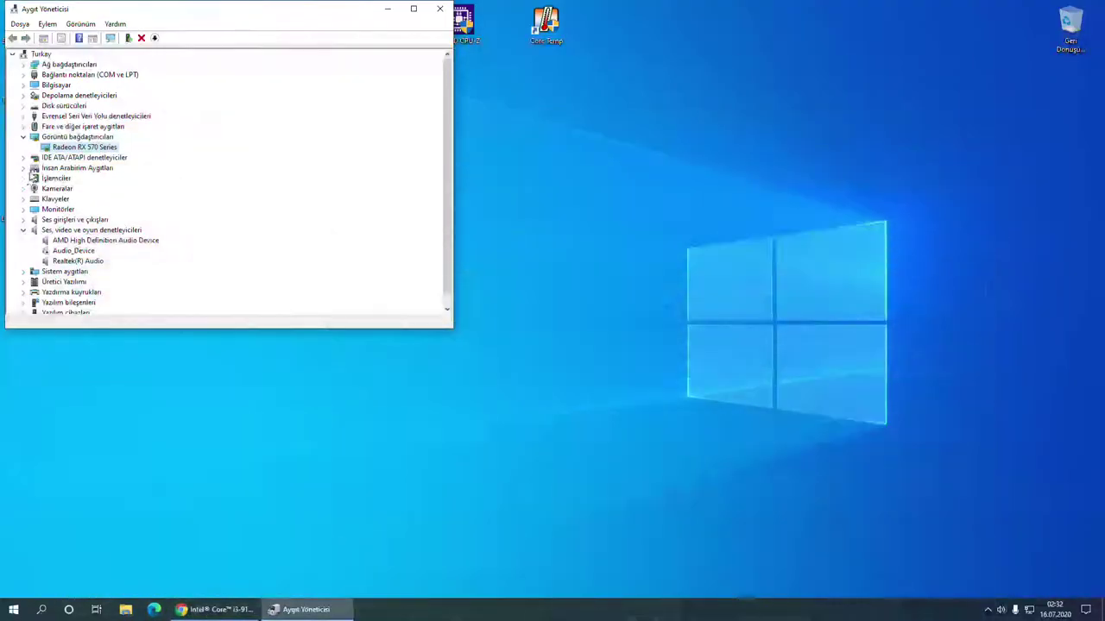
pyautogui.rightClick(74, 151)
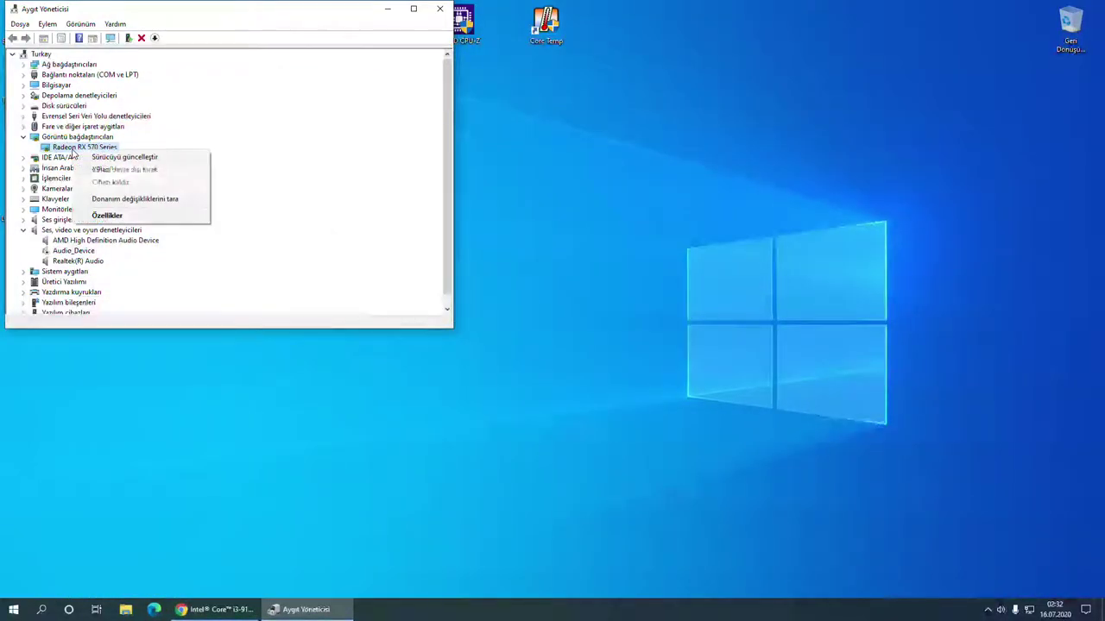
pyautogui.click(604, 140)
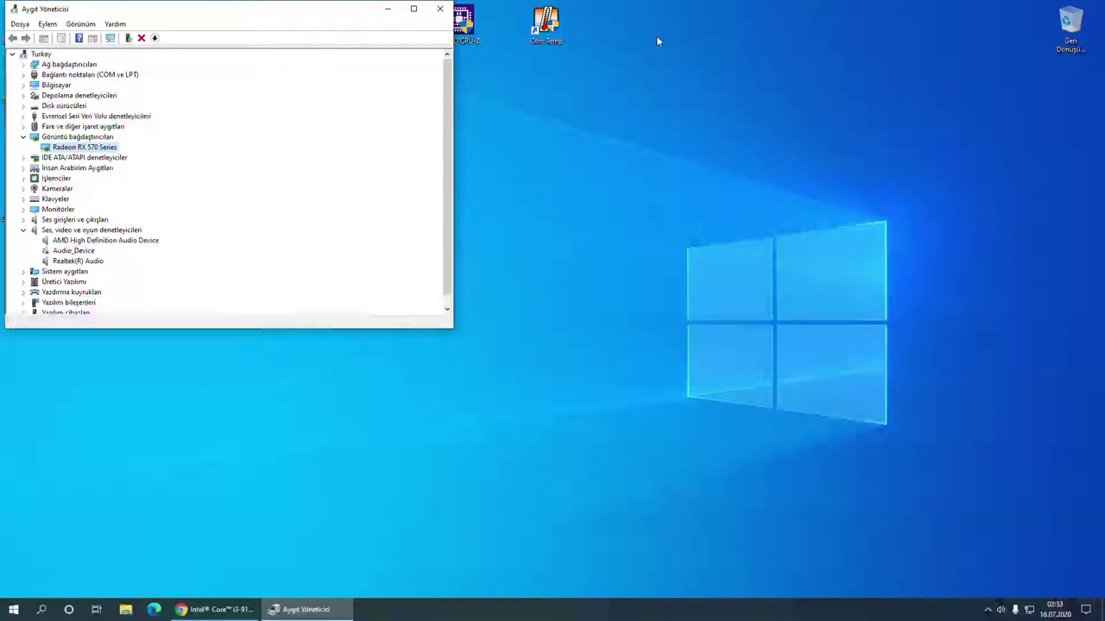
pyautogui.rightClick(83, 148)
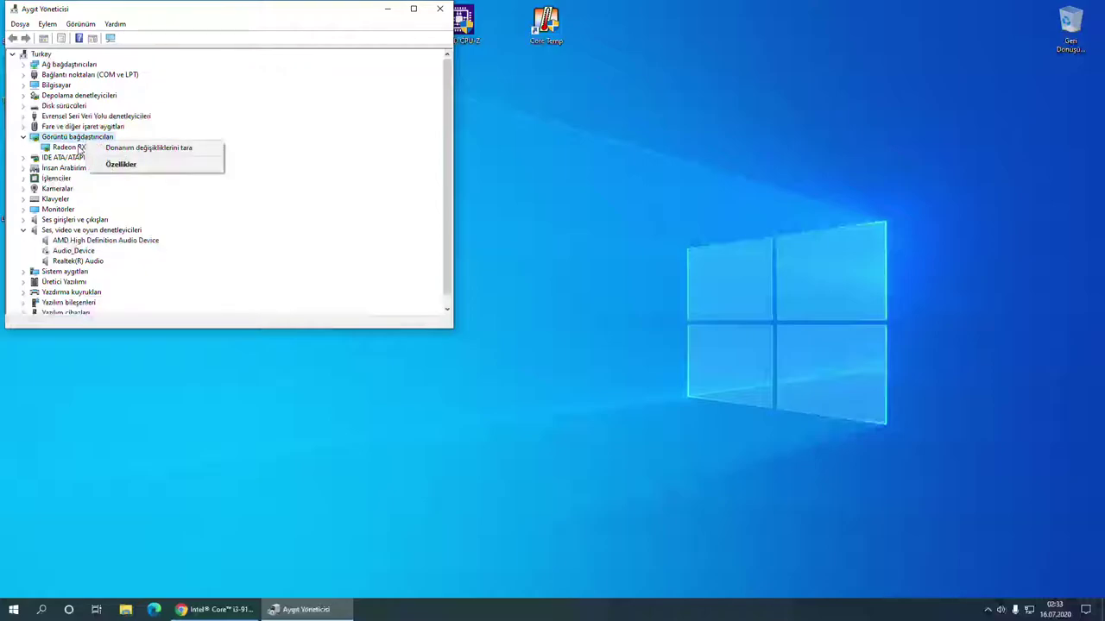
pyautogui.click(81, 149)
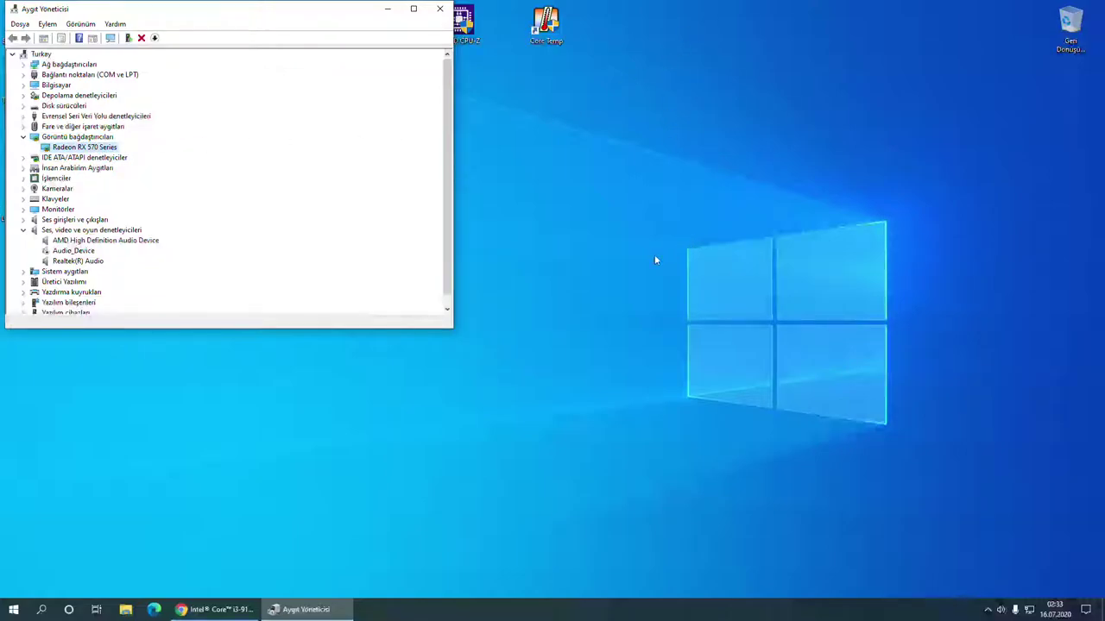
pyautogui.click(572, 325)
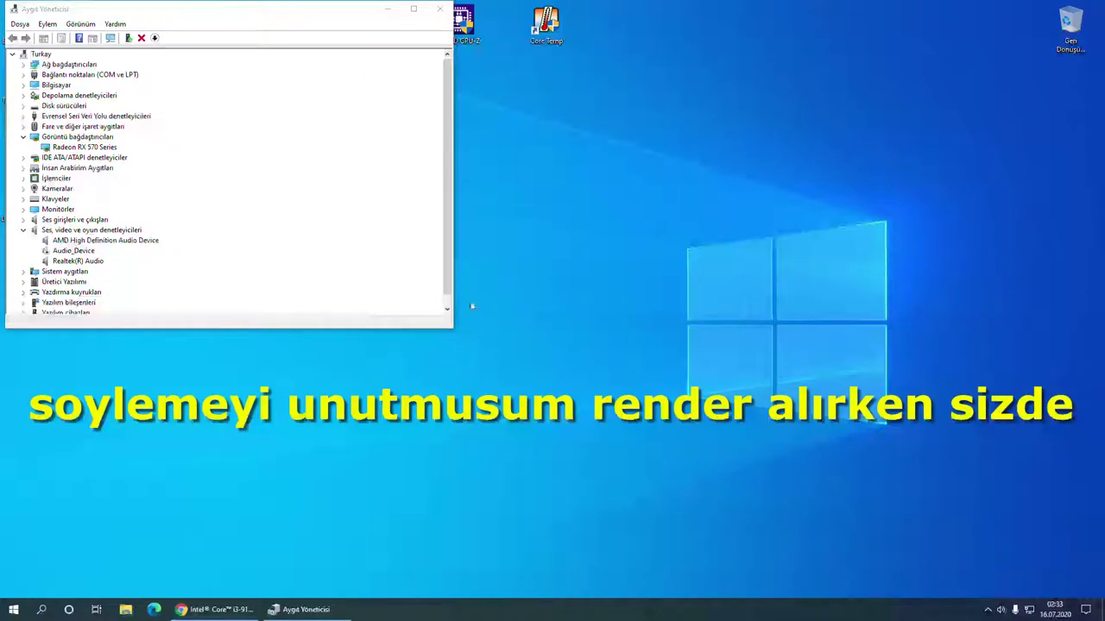
pyautogui.click(92, 147)
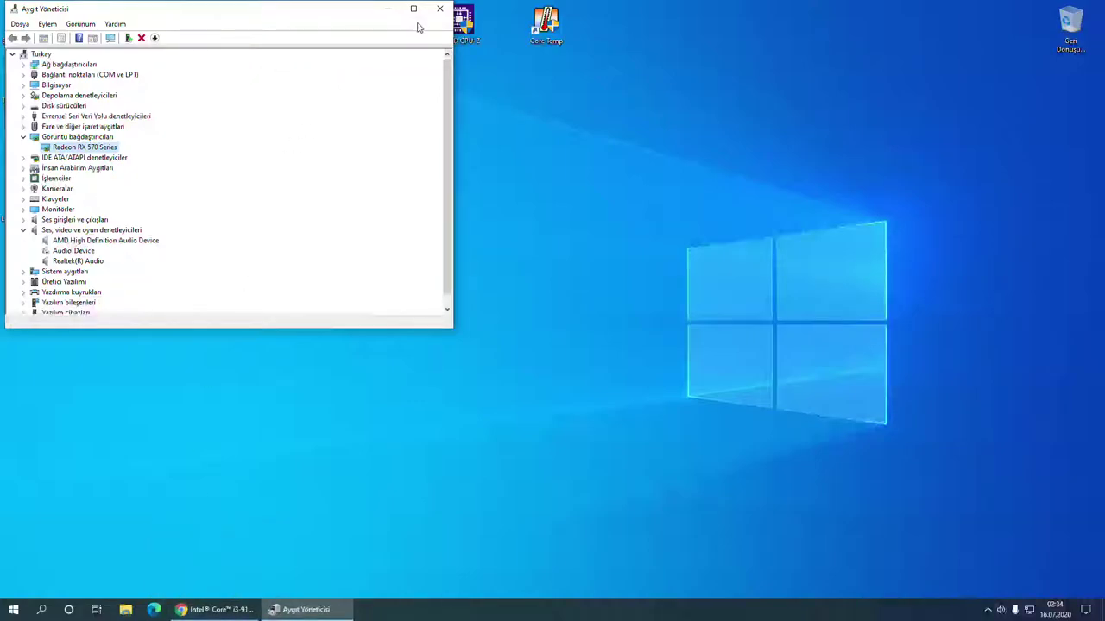
# - Close Device Manager, open Radeon Software from the desktop and bring up the global Ekran Kartları settings for the Radeon RX 570 Series
pyautogui.click(440, 8)
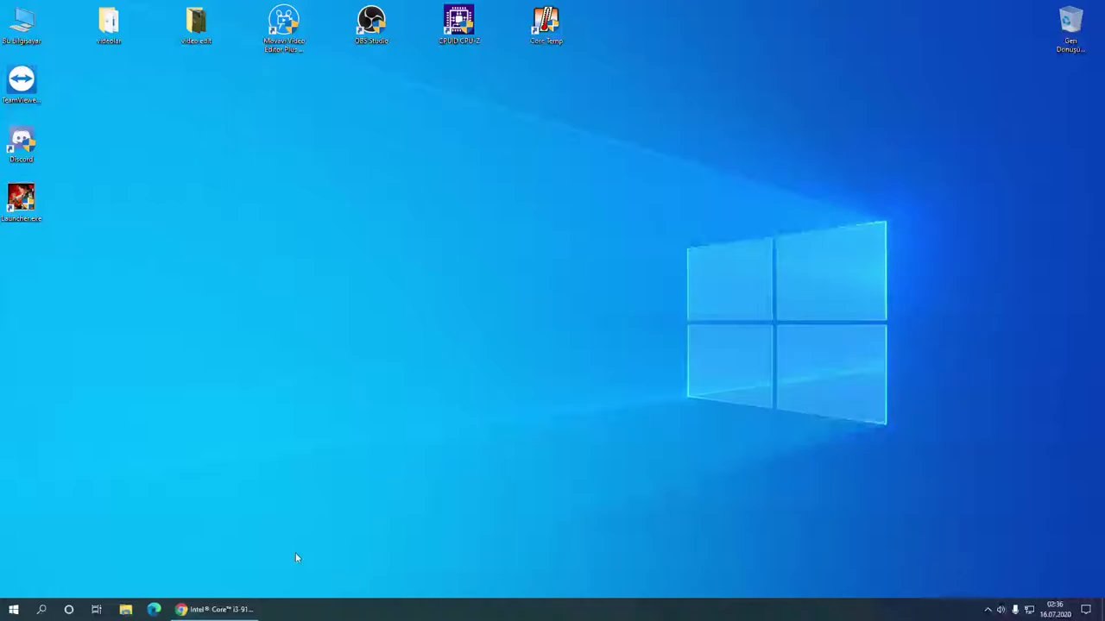
pyautogui.rightClick(471, 296)
pyautogui.click(501, 299)
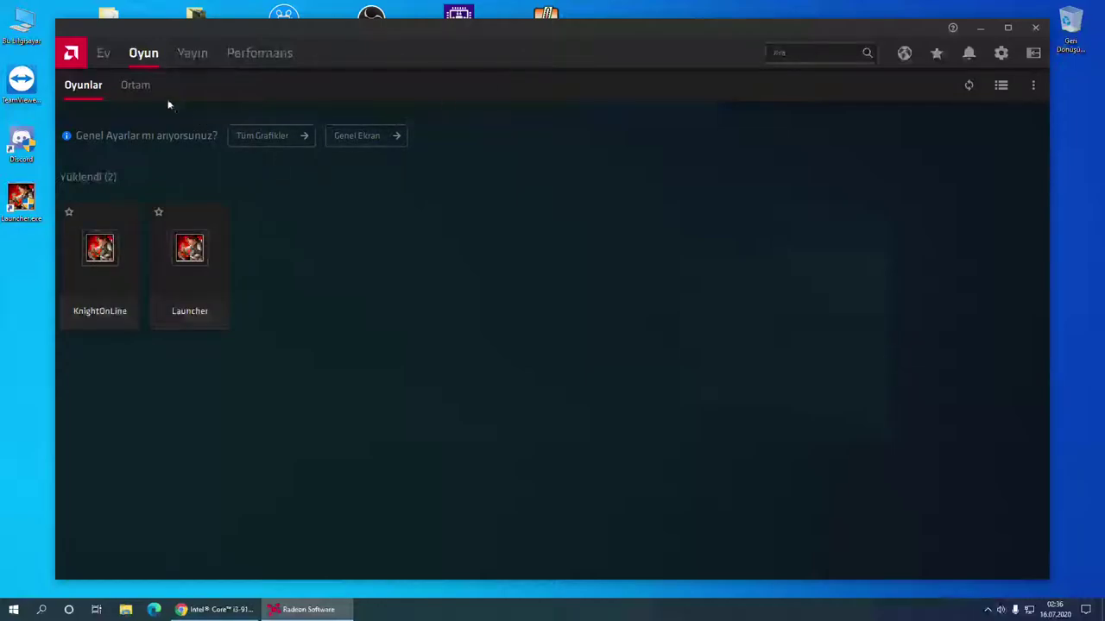
pyautogui.click(1003, 61)
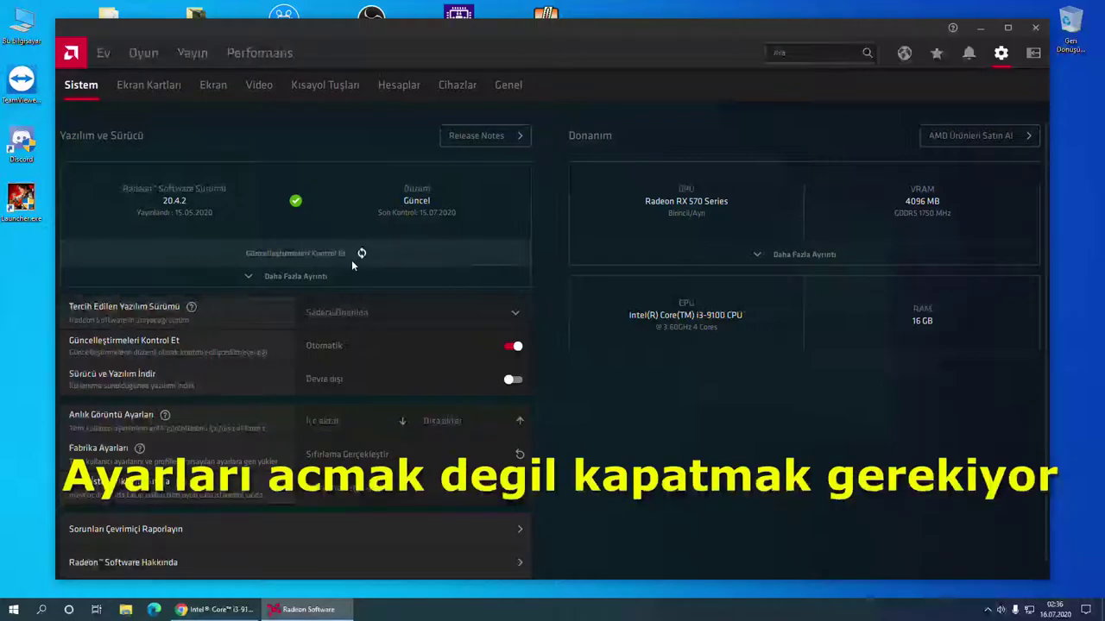
pyautogui.click(152, 102)
pyautogui.scroll(-2, 272, 267)
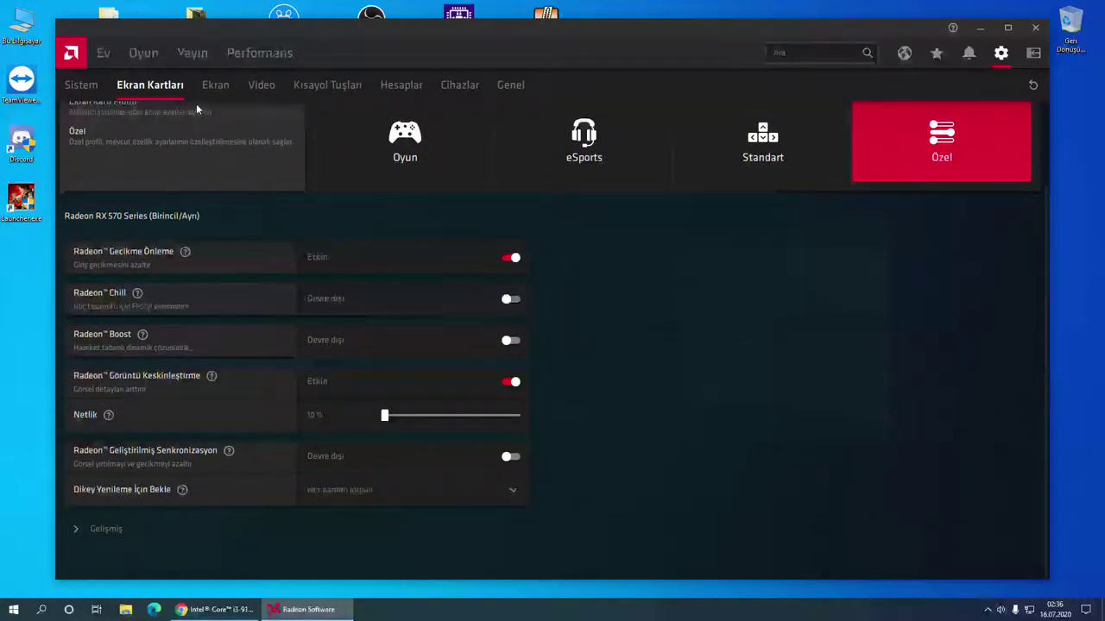
# - Turn off Radeon Gecikme Önleme and Radeon Görüntü Keskinleştirme globally, and check the Dikey Yenileme İçin Bekle setting
pyautogui.click(429, 271)
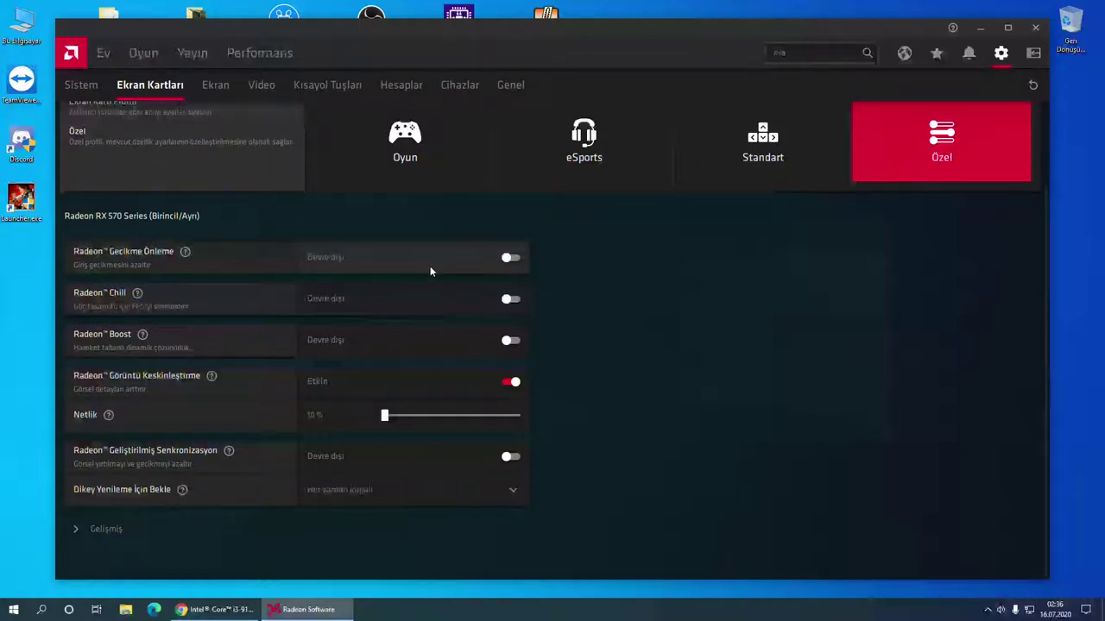
pyautogui.click(458, 380)
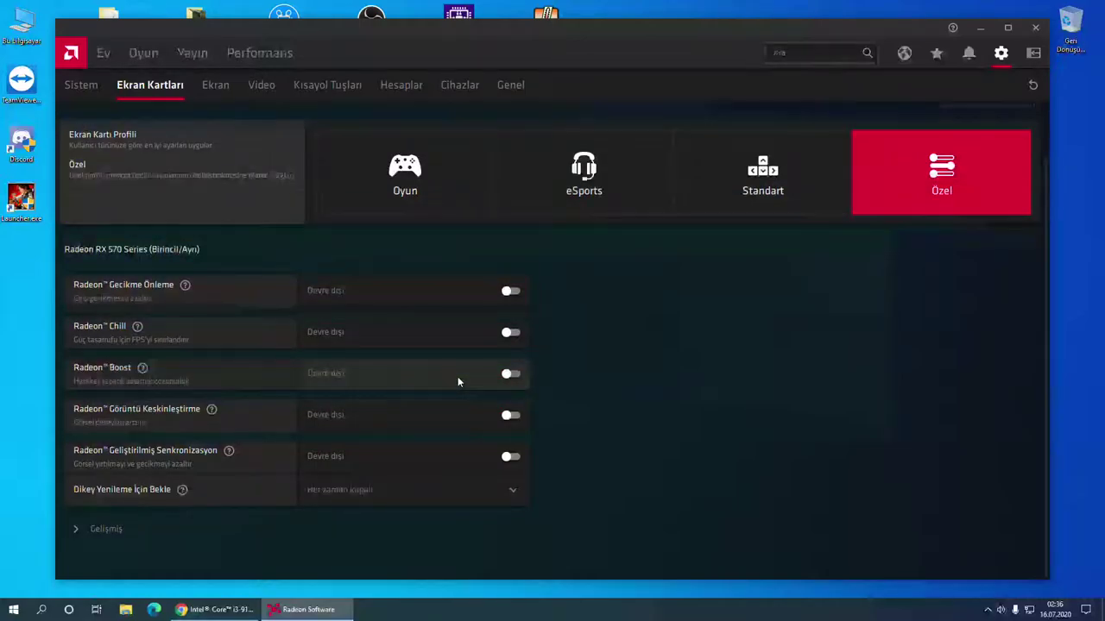
pyautogui.click(403, 488)
pyautogui.click(404, 483)
# - Expand the Gelişmiş graphics settings and set Mozaik Döşeme Modu to Uygulama ayarlarını geçersiz kıl
pyautogui.click(111, 527)
pyautogui.scroll(-5, 318, 440)
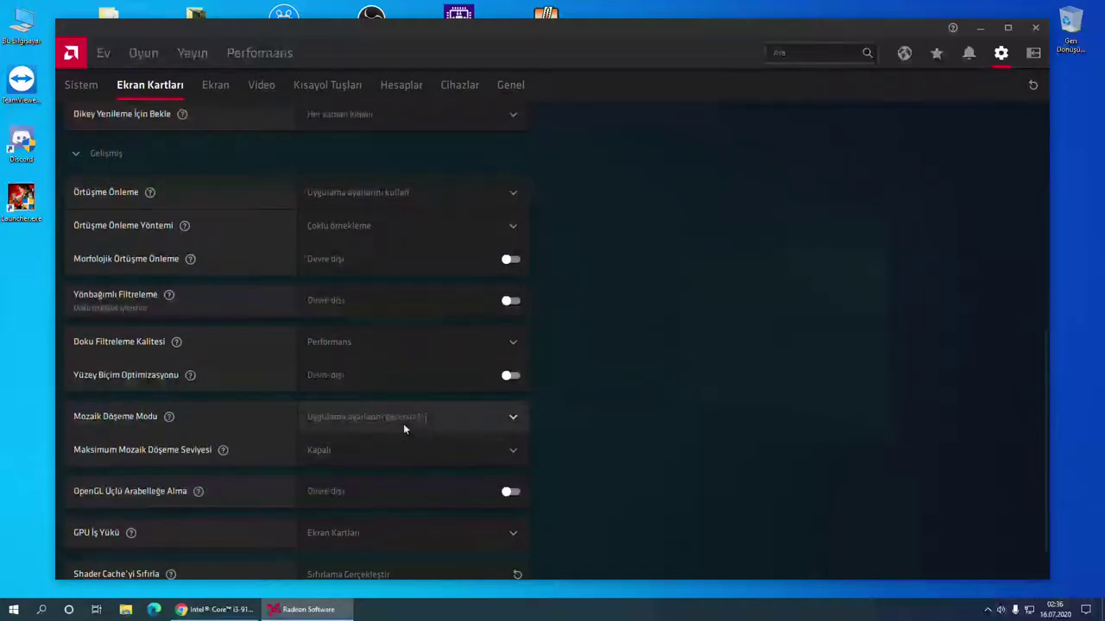
pyautogui.moveTo(169, 417)
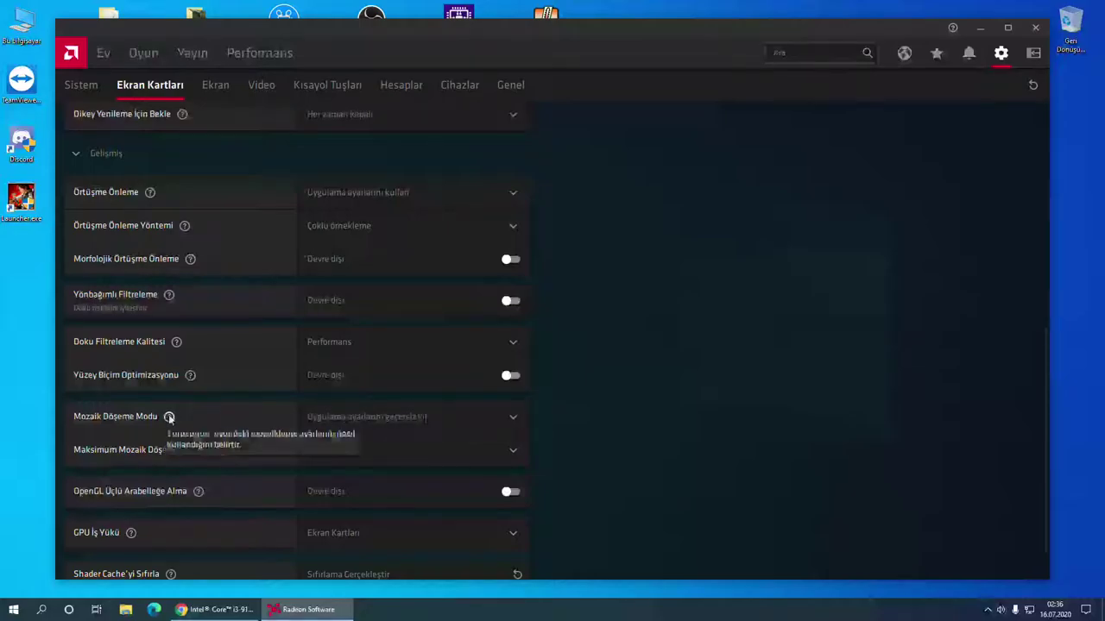
pyautogui.click(378, 419)
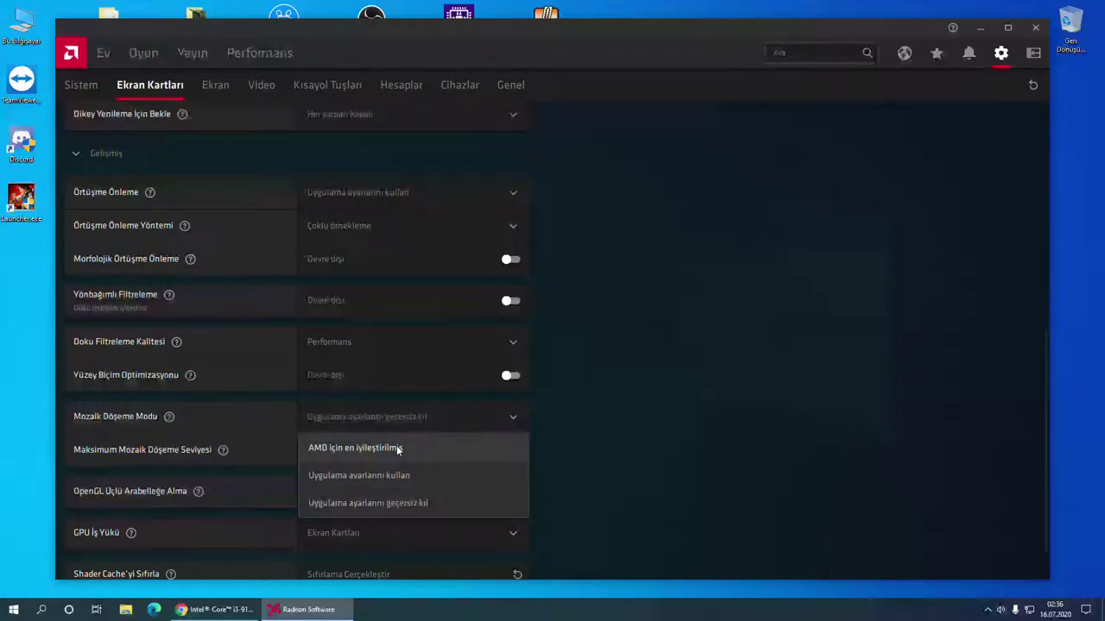
pyautogui.click(418, 502)
# - Set Maksimum Mozaik Döşeme Seviyesi to Kapalı and Doku Filtreleme Kalitesi to Performans
pyautogui.click(434, 463)
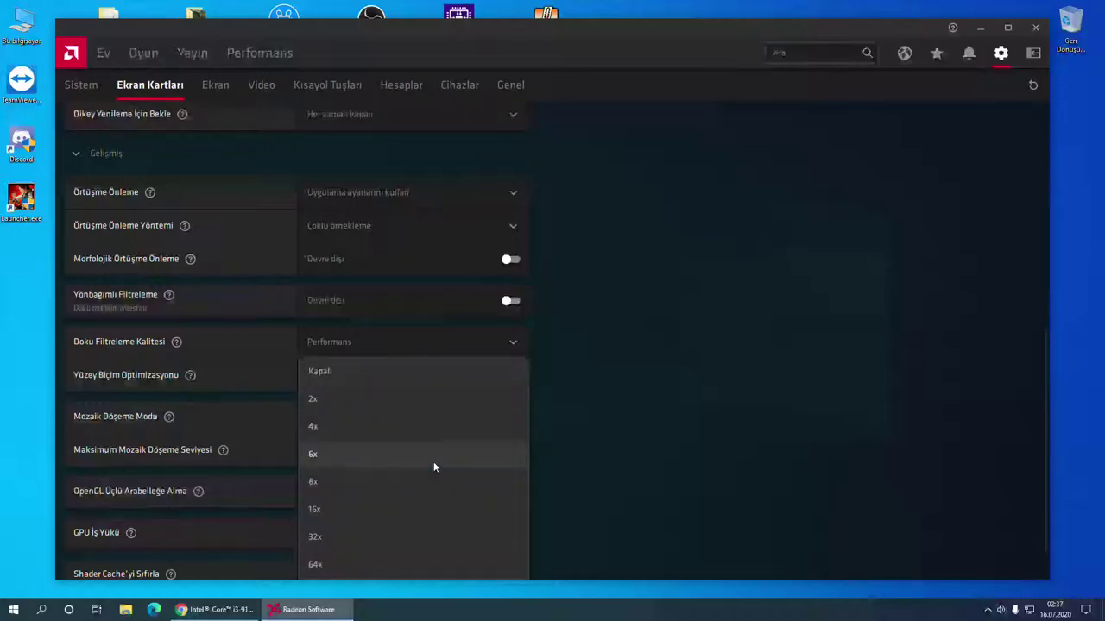
pyautogui.click(397, 377)
pyautogui.click(385, 337)
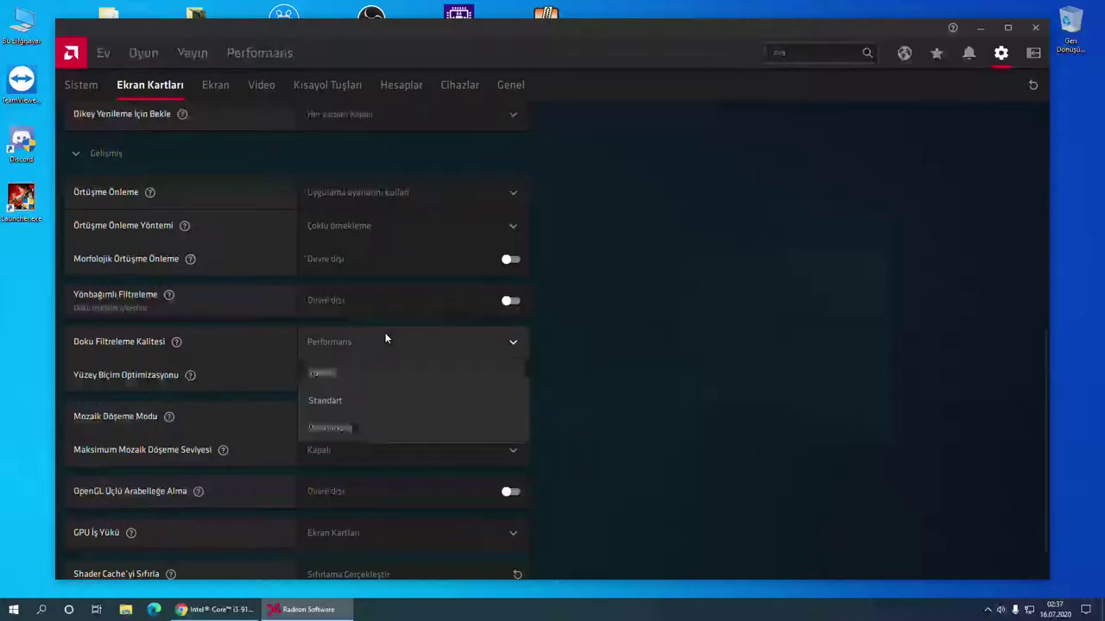
pyautogui.click(408, 425)
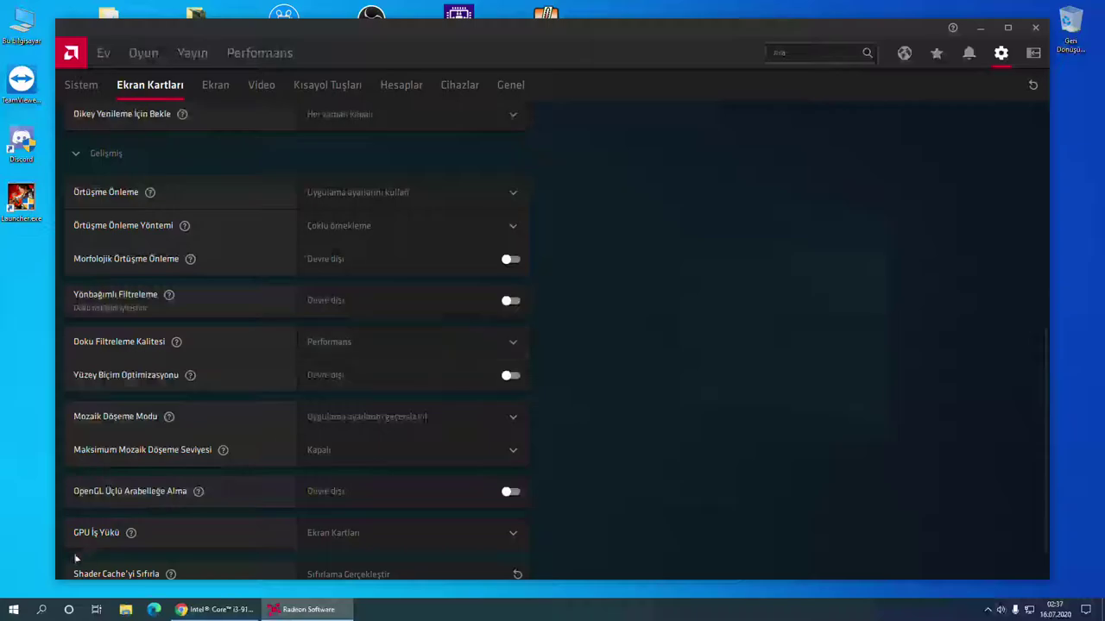
# - Search Windows for the power plan editor, view its advanced settings, check the selected plan in Güç Seçenekleri and close the window
pyautogui.click(41, 610)
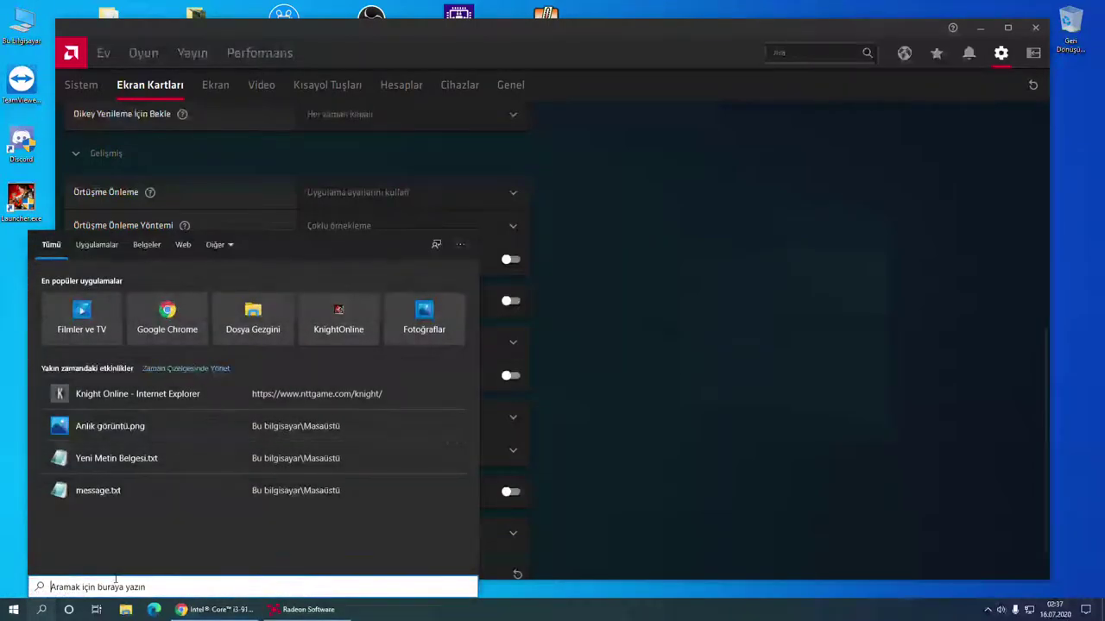
pyautogui.write('gü')
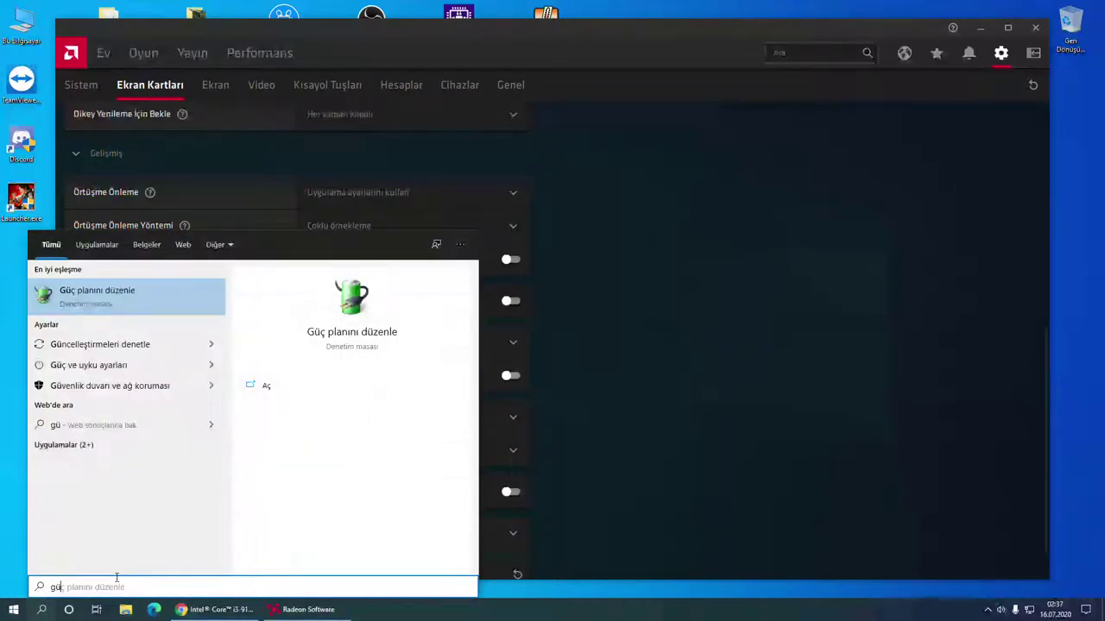
pyautogui.press('Return')
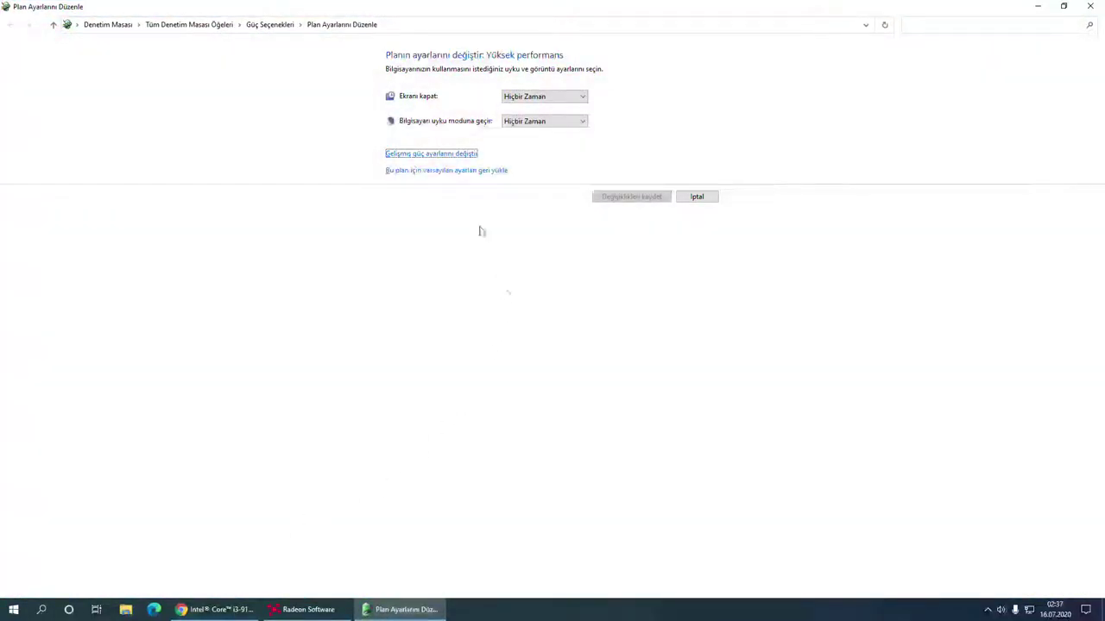
pyautogui.click(433, 154)
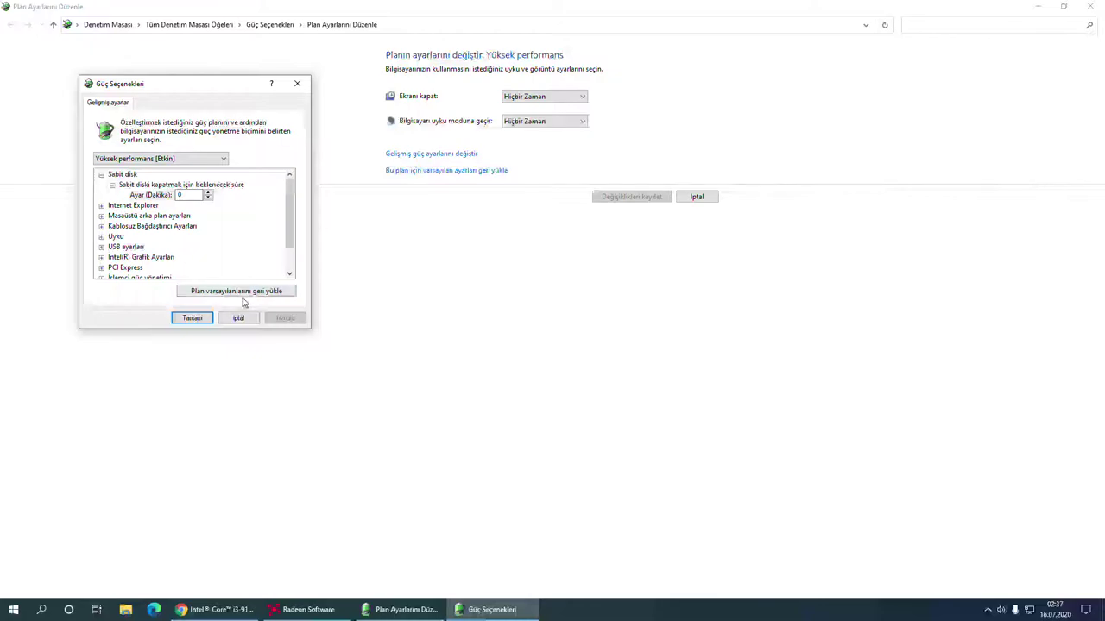
pyautogui.click(297, 83)
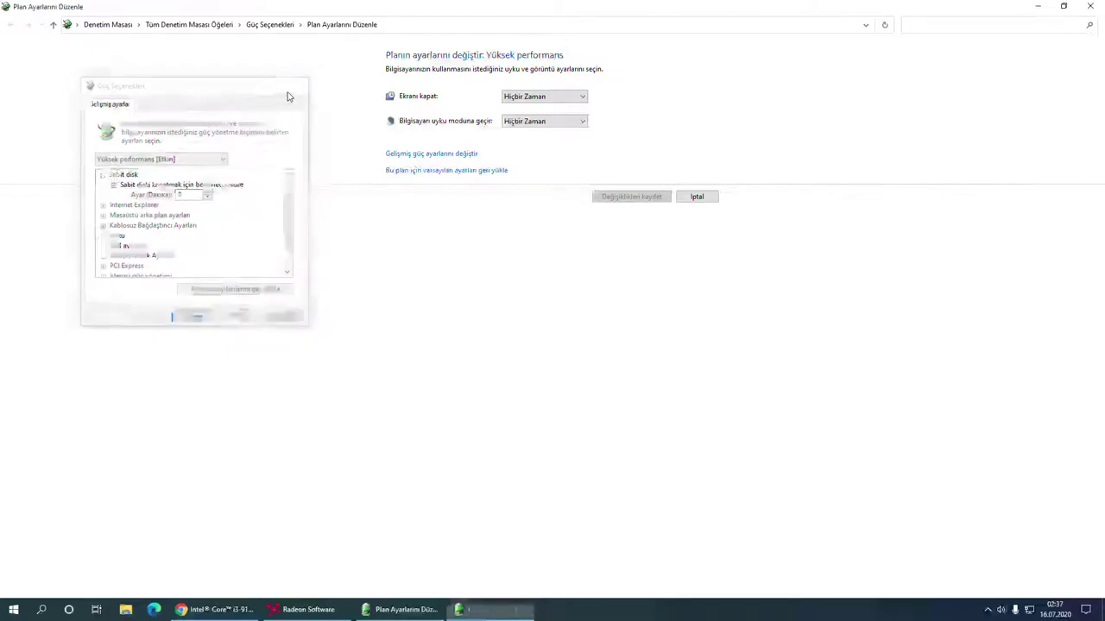
pyautogui.click(283, 25)
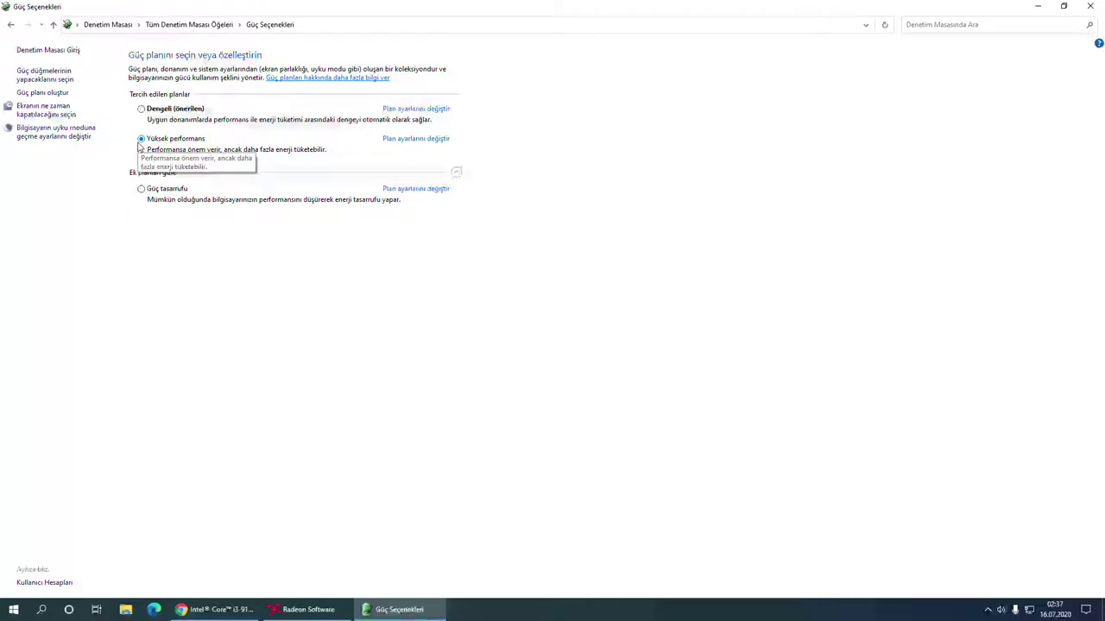
pyautogui.click(1090, 6)
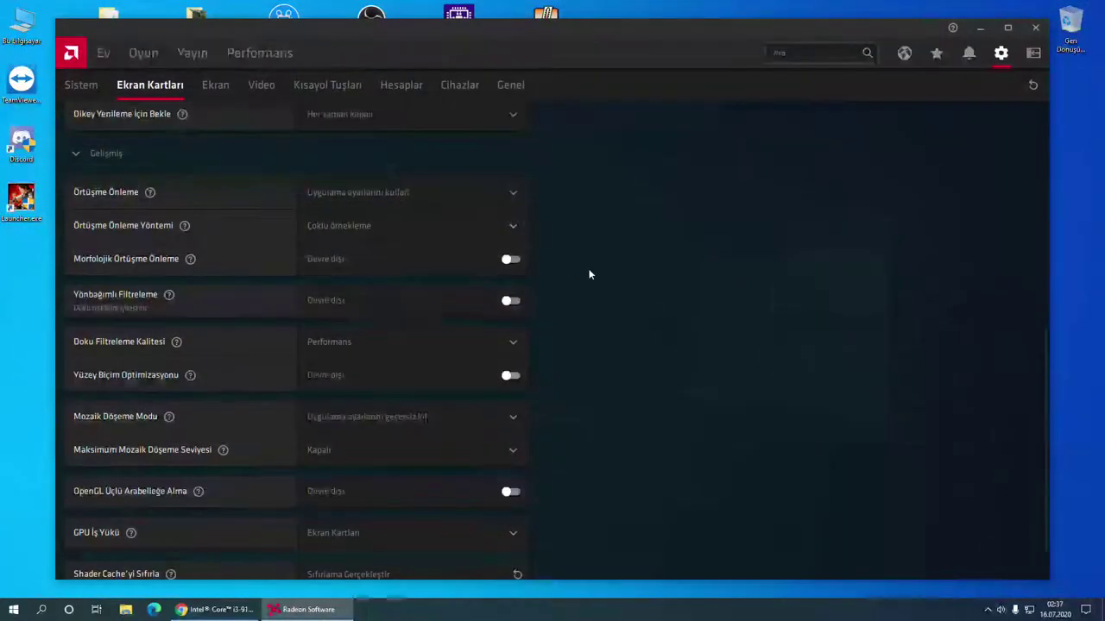
# - Return to the Radeon Software games list and scan the PC for installed games with Oyunları Tara
pyautogui.scroll(-1, 596, 293)
pyautogui.scroll(3, 393, 173)
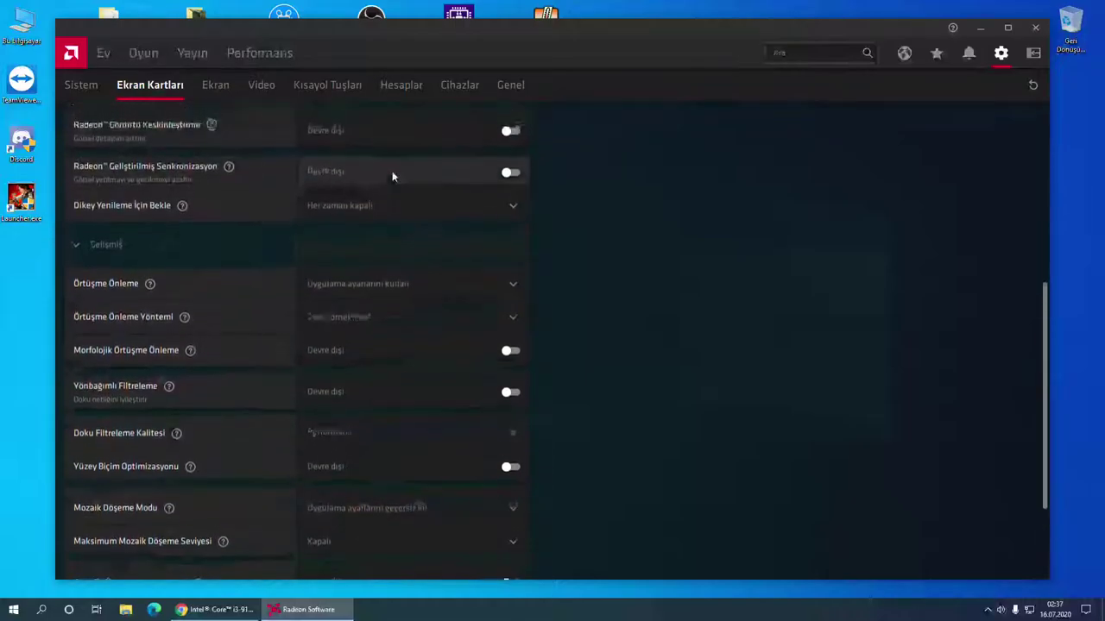
pyautogui.scroll(-3, 417, 358)
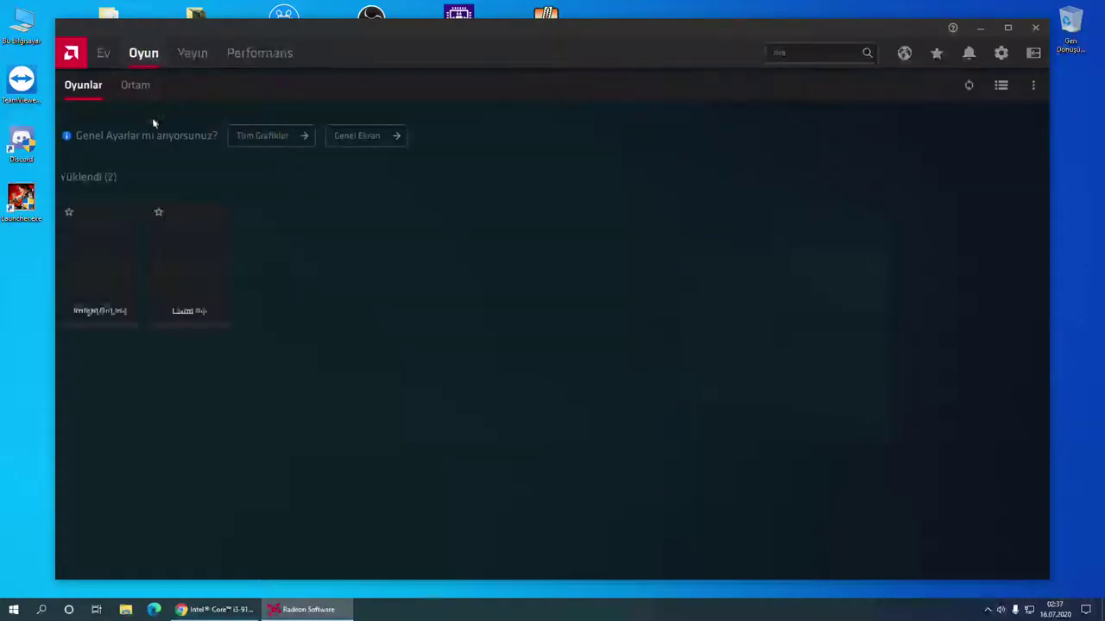
pyautogui.click(1031, 86)
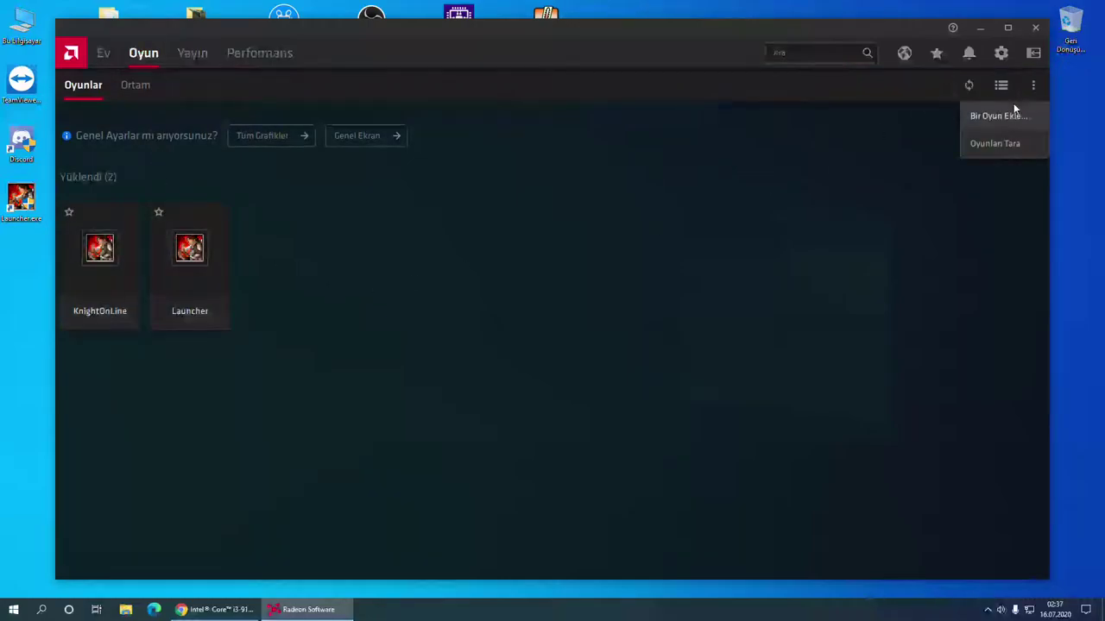
pyautogui.click(382, 280)
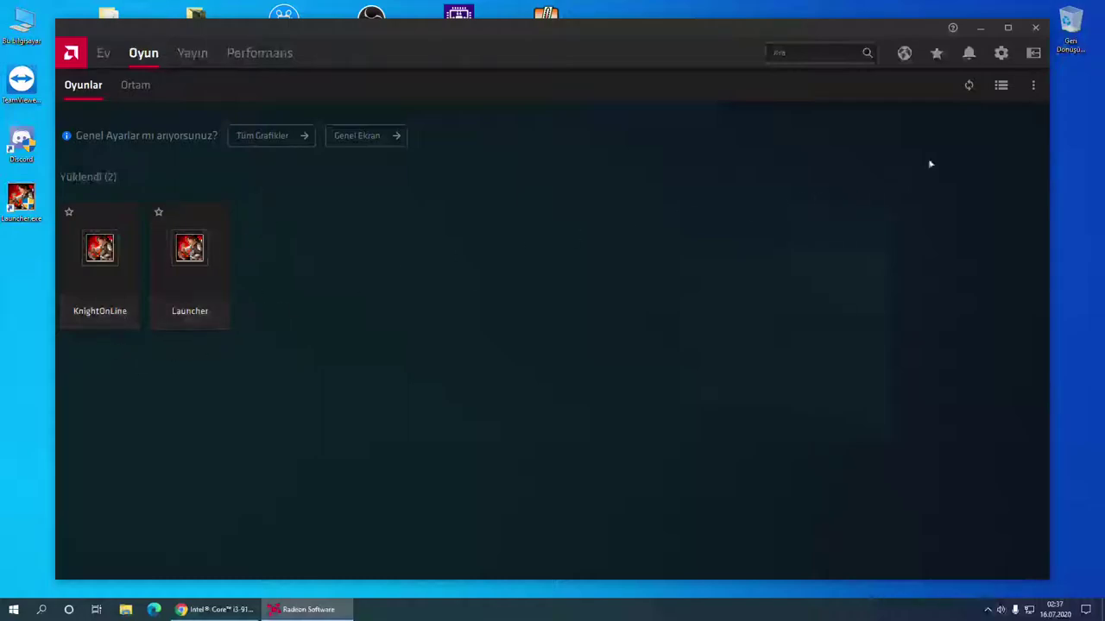
pyautogui.click(1035, 85)
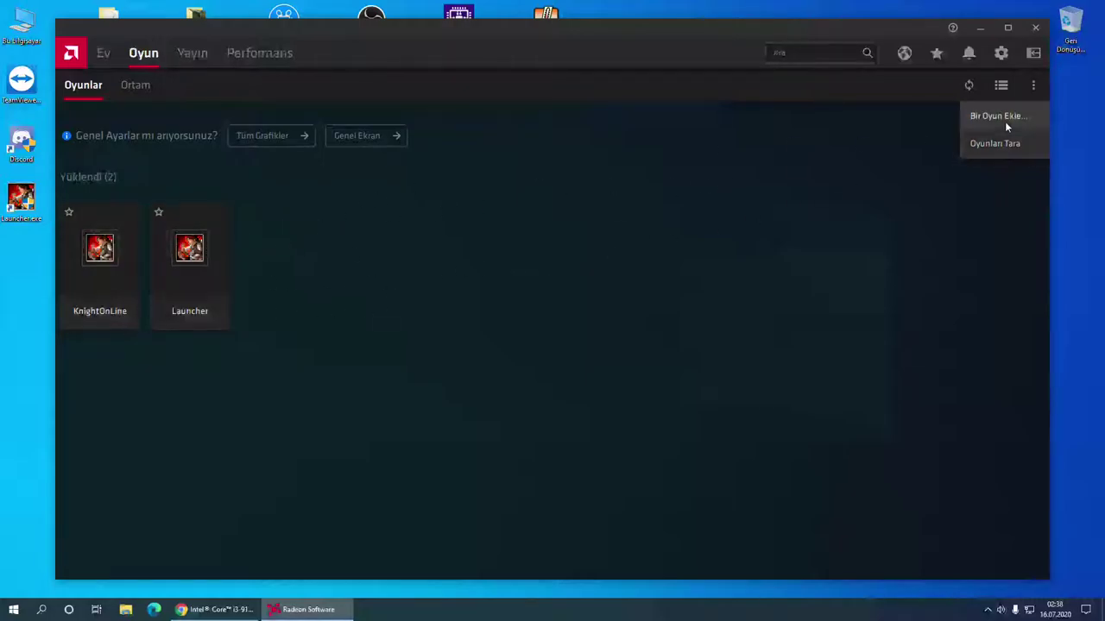
pyautogui.click(1015, 143)
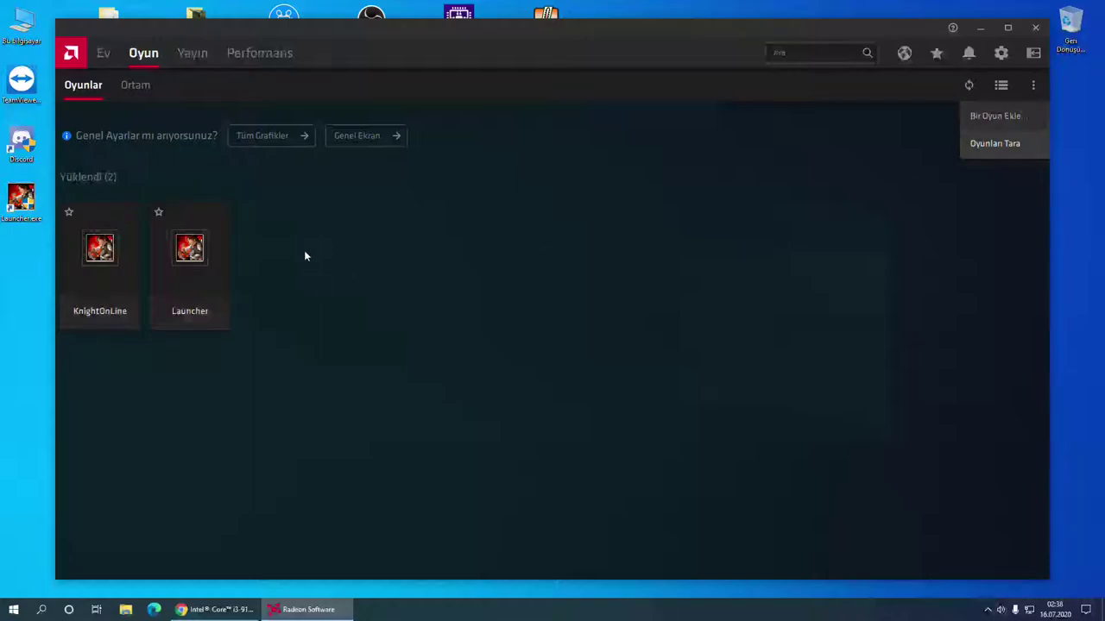
# - Look in Yerel Disk (C:) for an application to add as a game, then close the selection dialog without adding one
pyautogui.click(1008, 115)
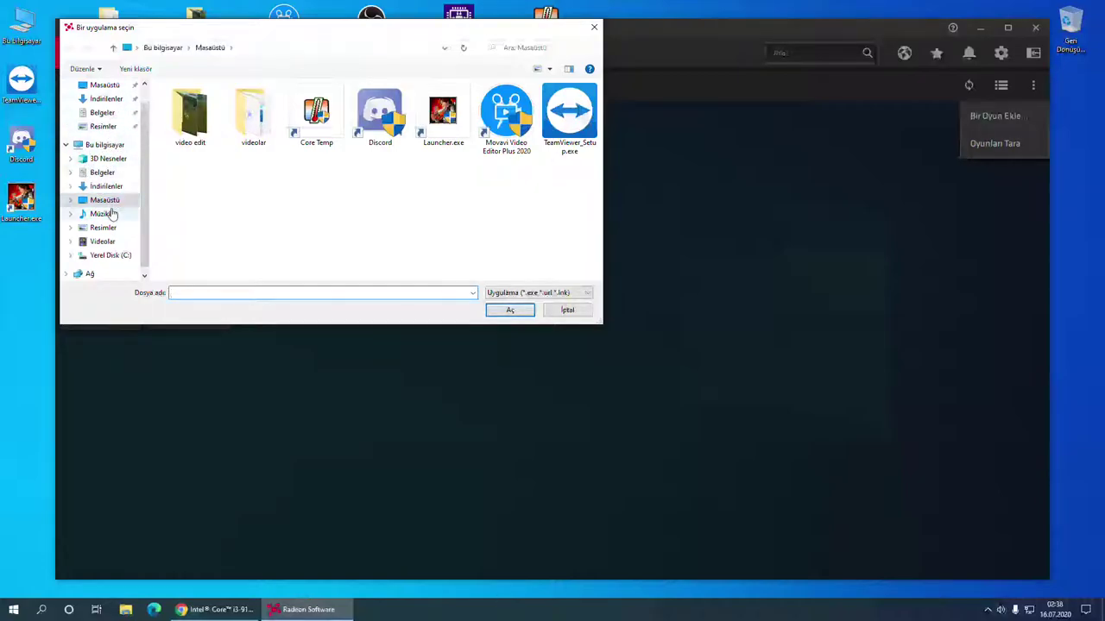
pyautogui.click(117, 255)
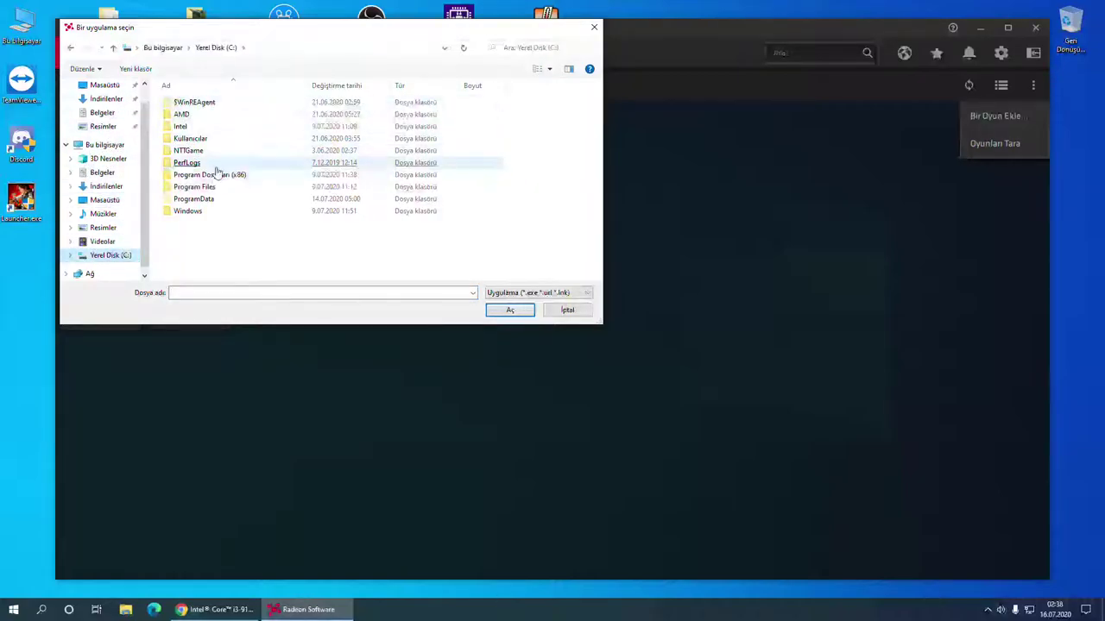
pyautogui.click(594, 27)
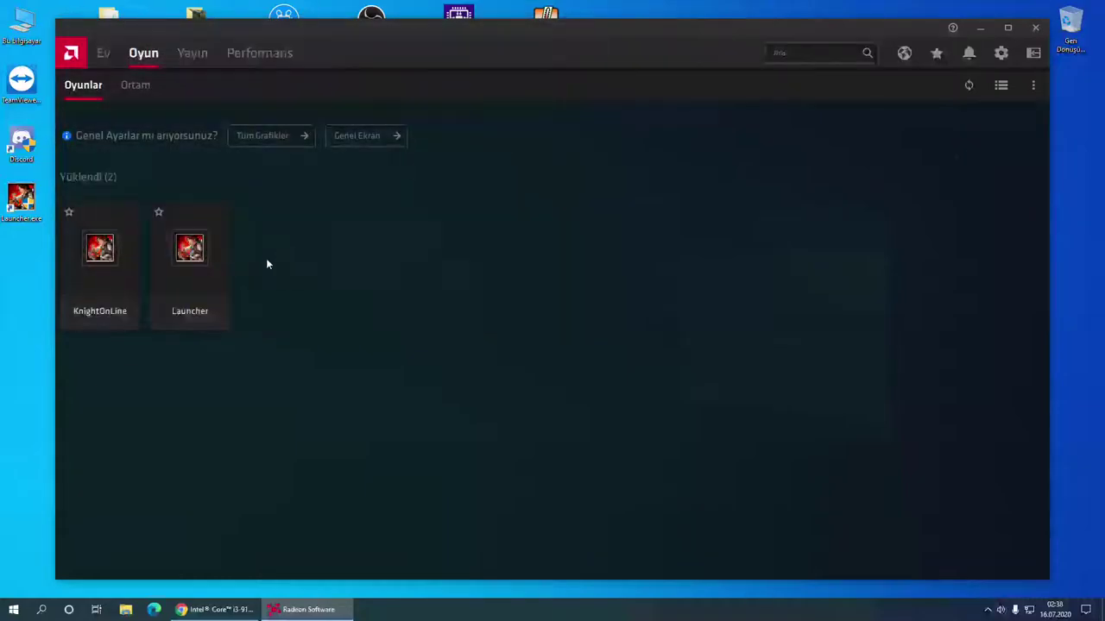
# - Open the KnightOnLine game profile and set its Dikey Yenileme İçin Bekle option to Her zaman kapalı
pyautogui.click(114, 277)
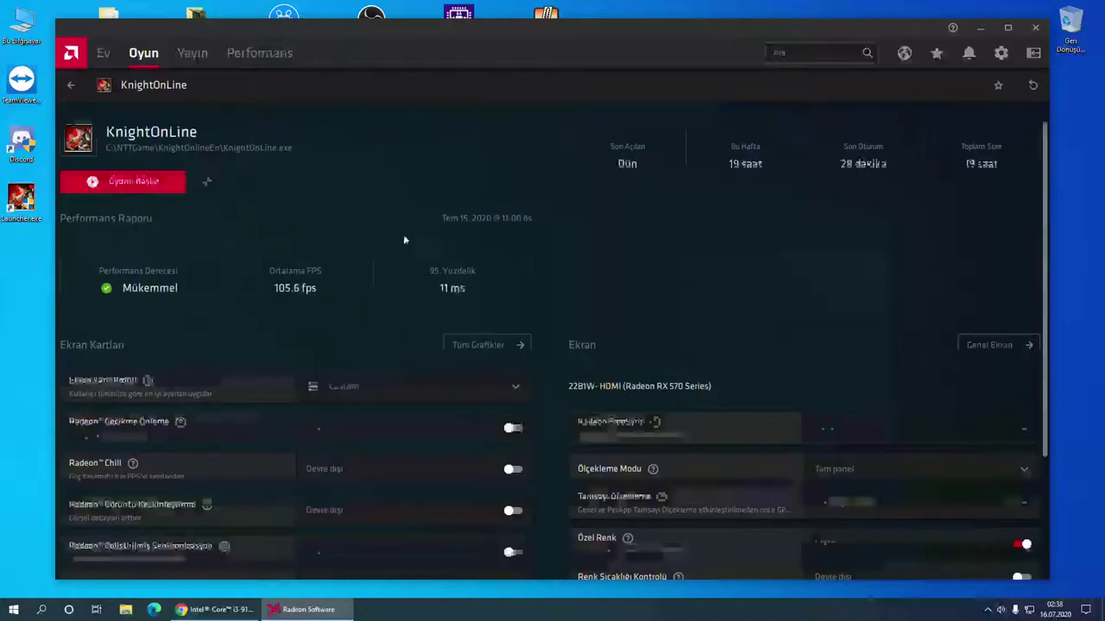
pyautogui.scroll(-1, 259, 276)
pyautogui.scroll(1, 255, 282)
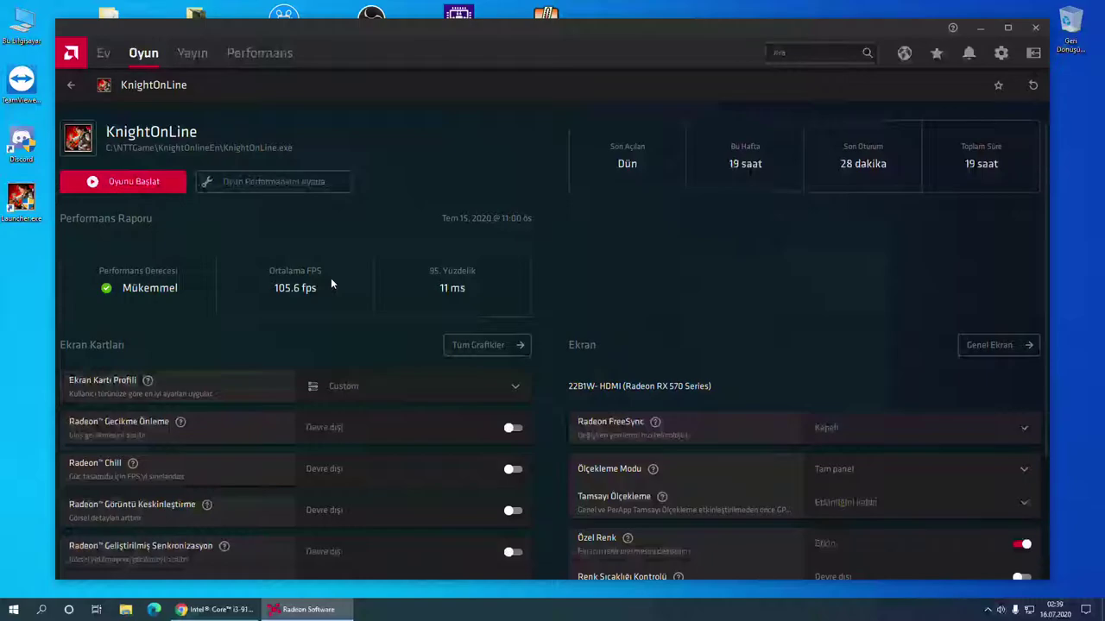
pyautogui.scroll(-3, 330, 278)
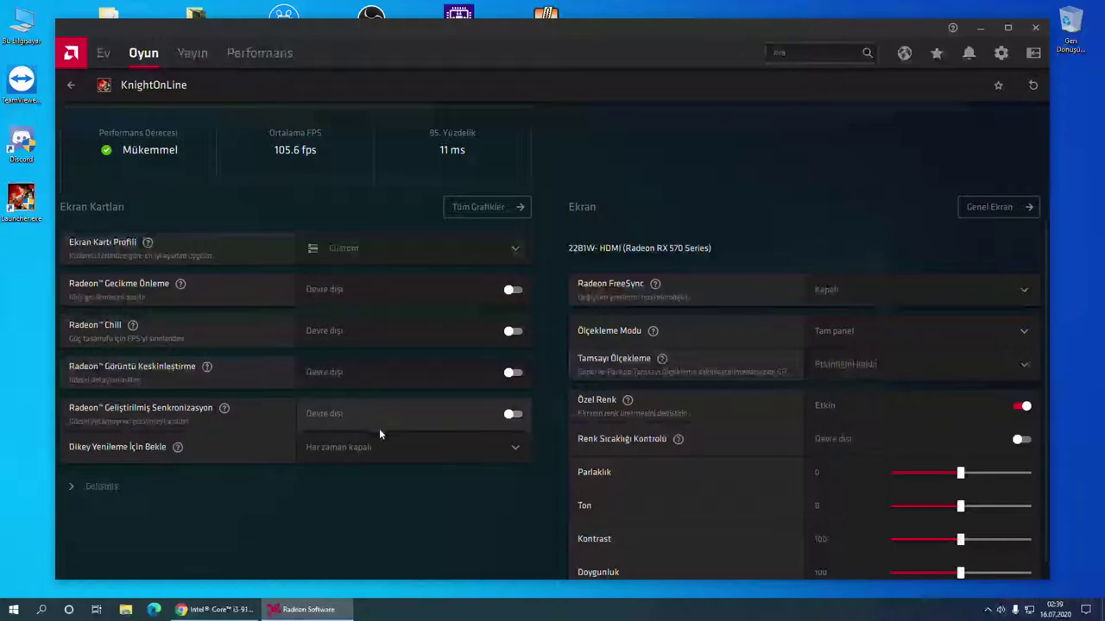
pyautogui.click(396, 447)
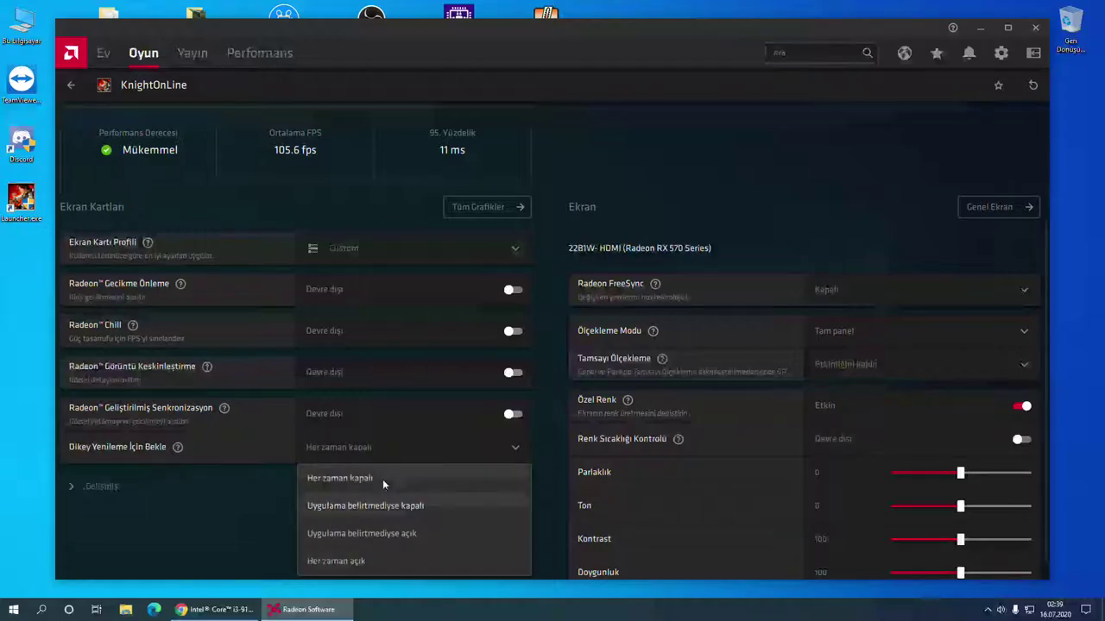
pyautogui.click(382, 479)
# - Expand KnightOnLine's Gelişmiş graphics settings and set Örtüşme Önleme Yöntemi to Uyumlu çoklu örnekleme
pyautogui.click(97, 486)
pyautogui.scroll(-1, 175, 464)
pyautogui.scroll(-3, 174, 464)
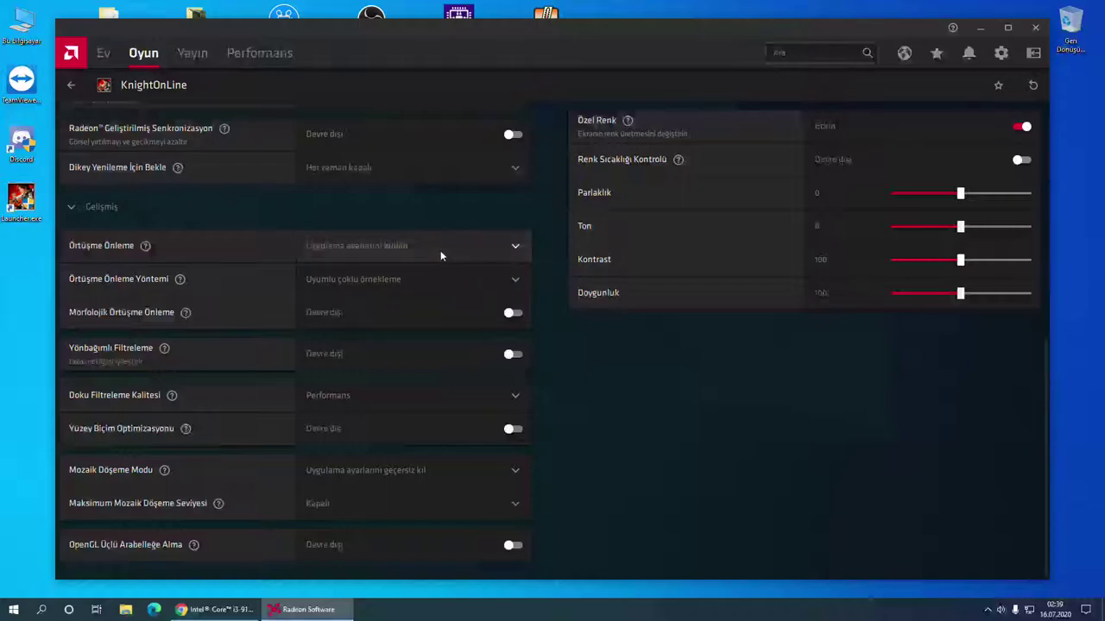
pyautogui.click(436, 290)
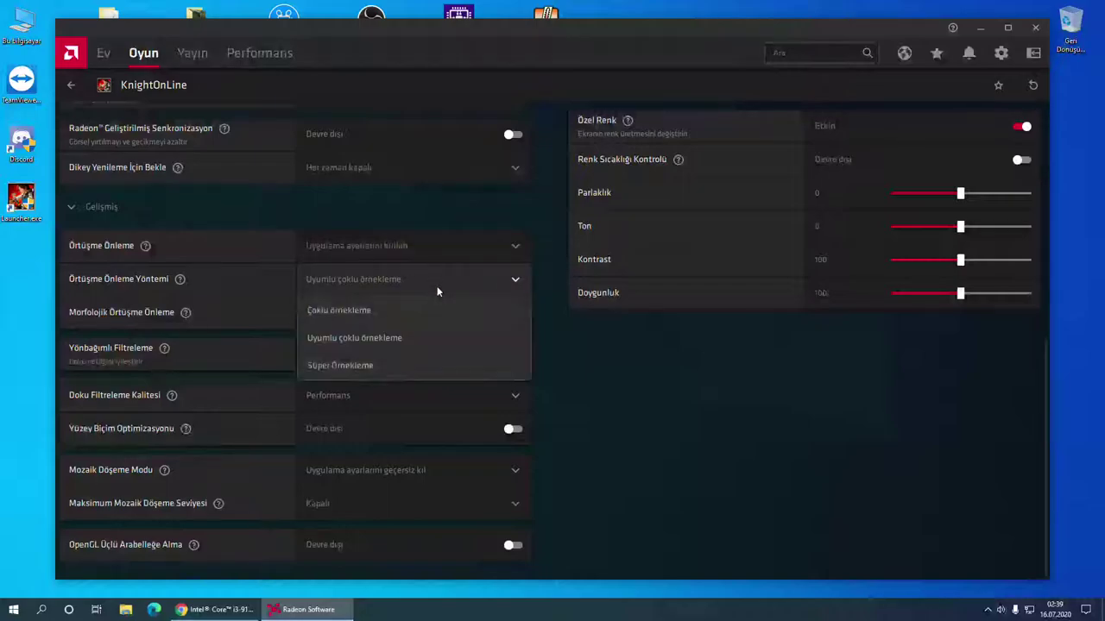
pyautogui.click(442, 337)
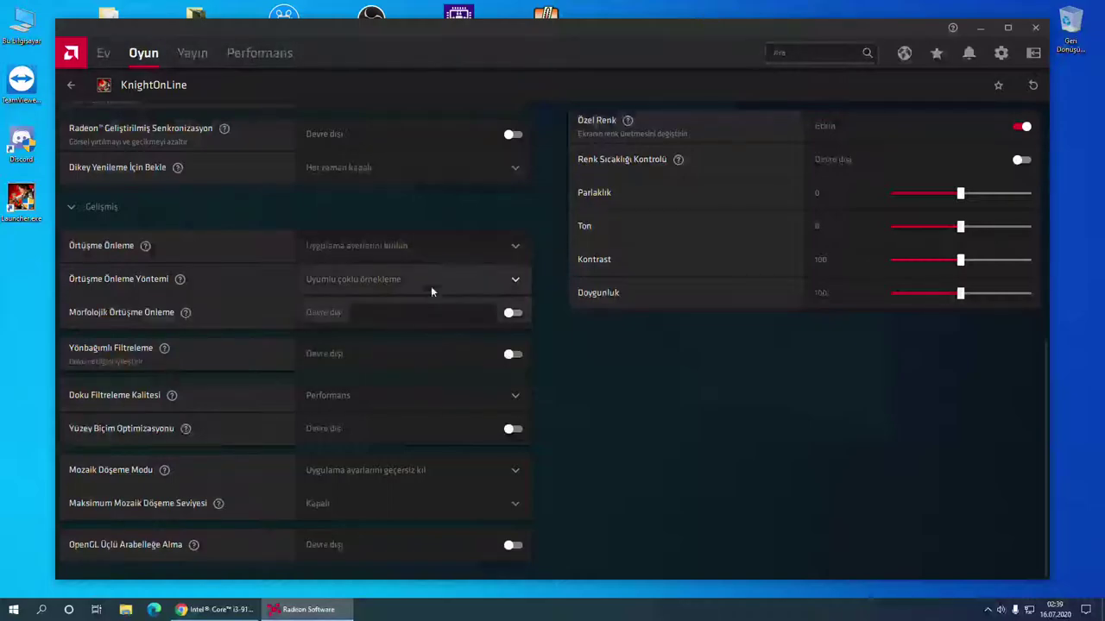
# - In KnightOnLine's advanced settings, set Mozaik Döşeme Modu to Uygulama ayarlarını geçersiz kıl and Maksimum Mozaik Döşeme Seviyesi to Kapalı
pyautogui.moveTo(193, 323)
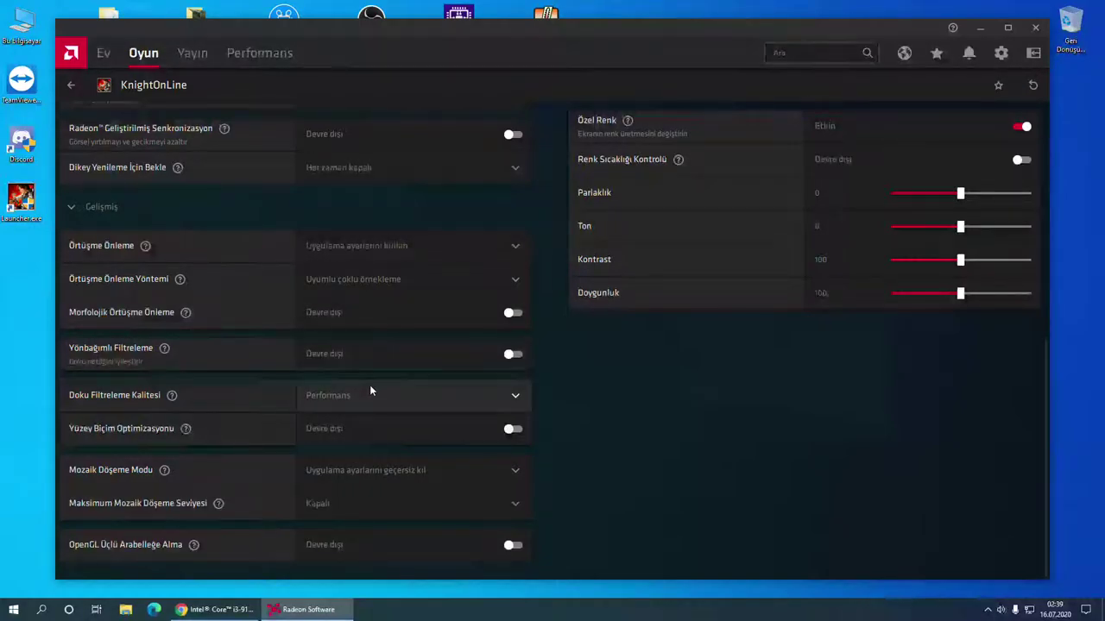
pyautogui.click(421, 478)
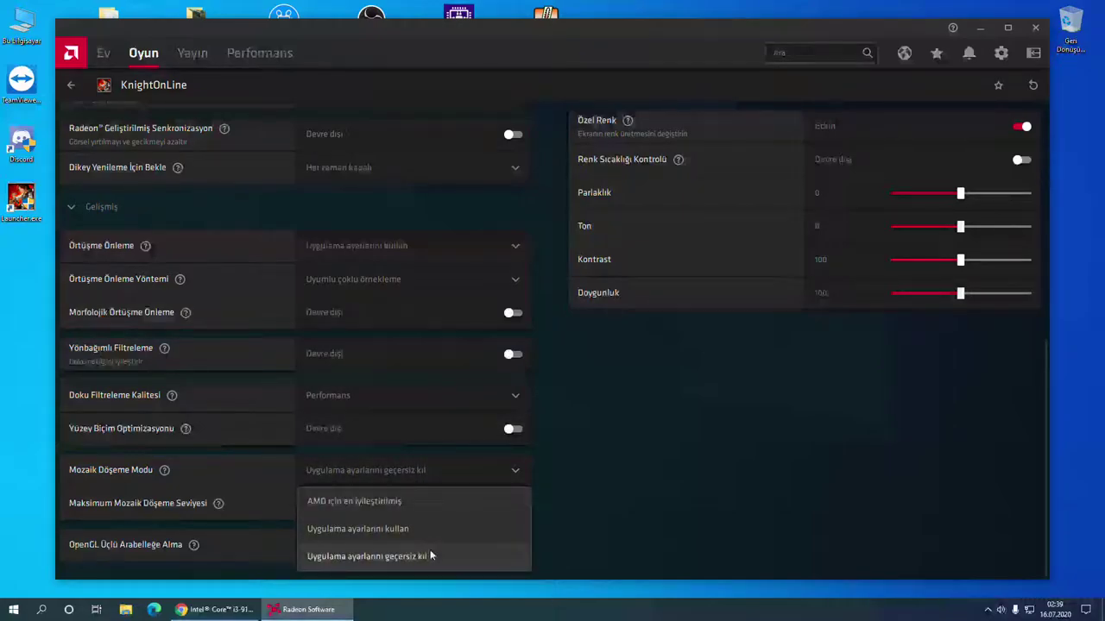
pyautogui.click(432, 556)
pyautogui.click(385, 502)
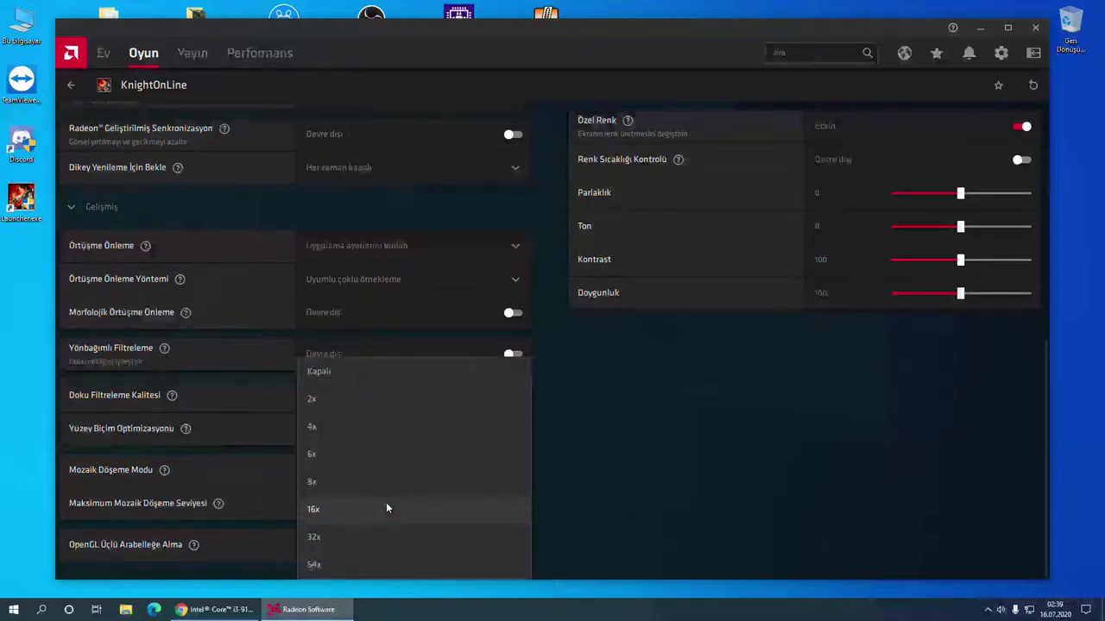
pyautogui.click(362, 377)
pyautogui.scroll(10, 345, 450)
# - Return to the games list, open the Launcher game profile and expand its Gelişmiş graphics settings
pyautogui.click(72, 86)
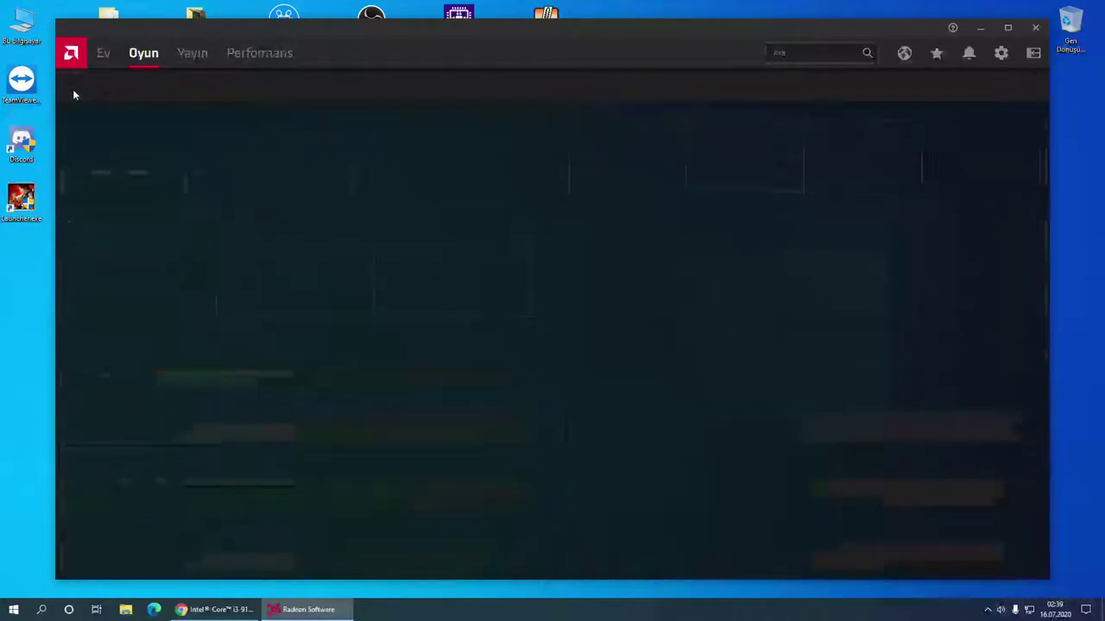
pyautogui.click(190, 259)
pyautogui.scroll(-1, 399, 273)
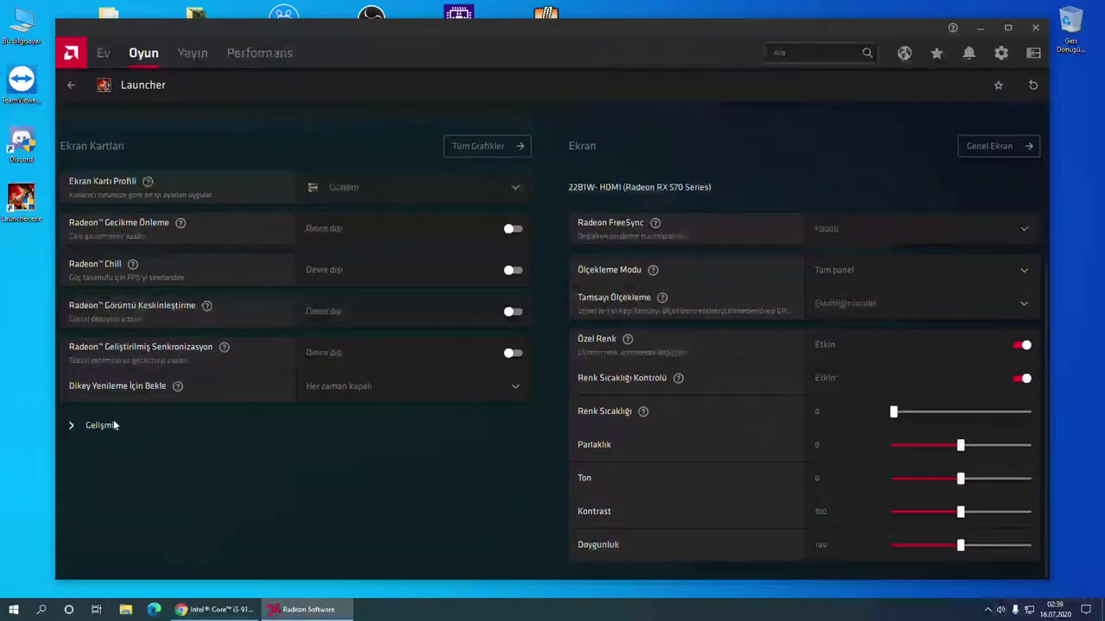
pyautogui.scroll(2, 120, 380)
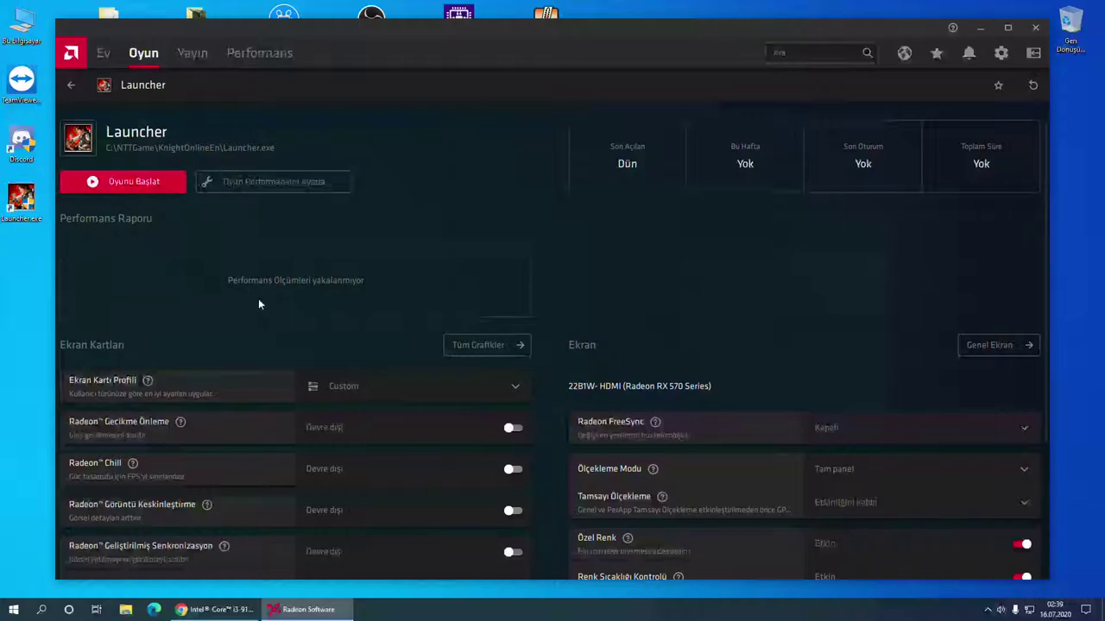
pyautogui.scroll(-2, 266, 274)
pyautogui.click(101, 485)
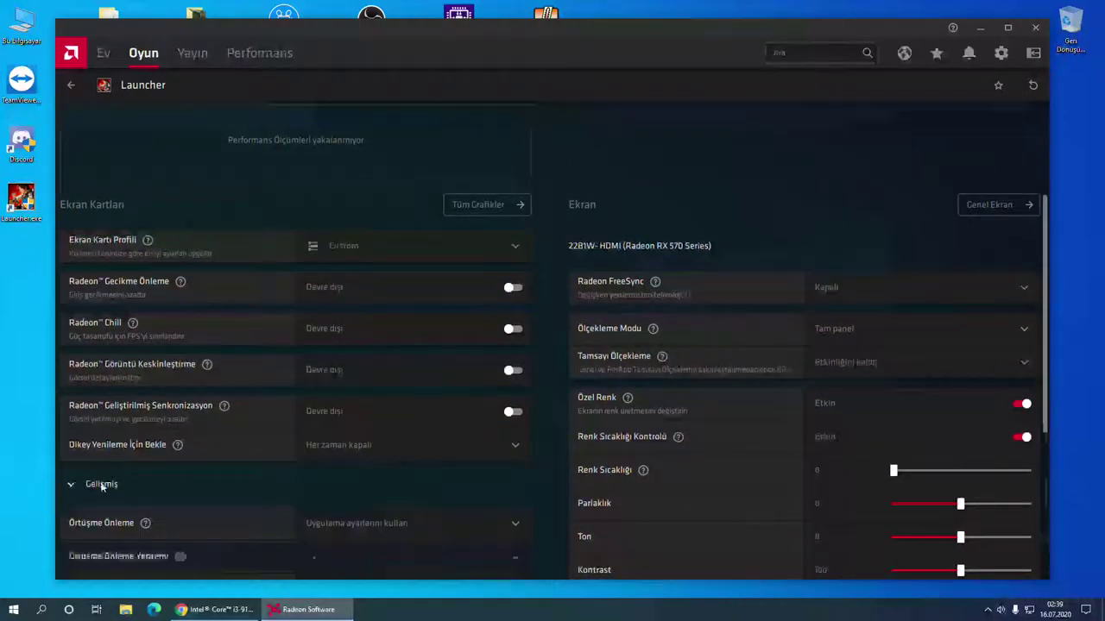
# - Review the Launcher profile's graphics settings and set Doku Filtreleme Kalitesi to Performans
pyautogui.scroll(2, 210, 153)
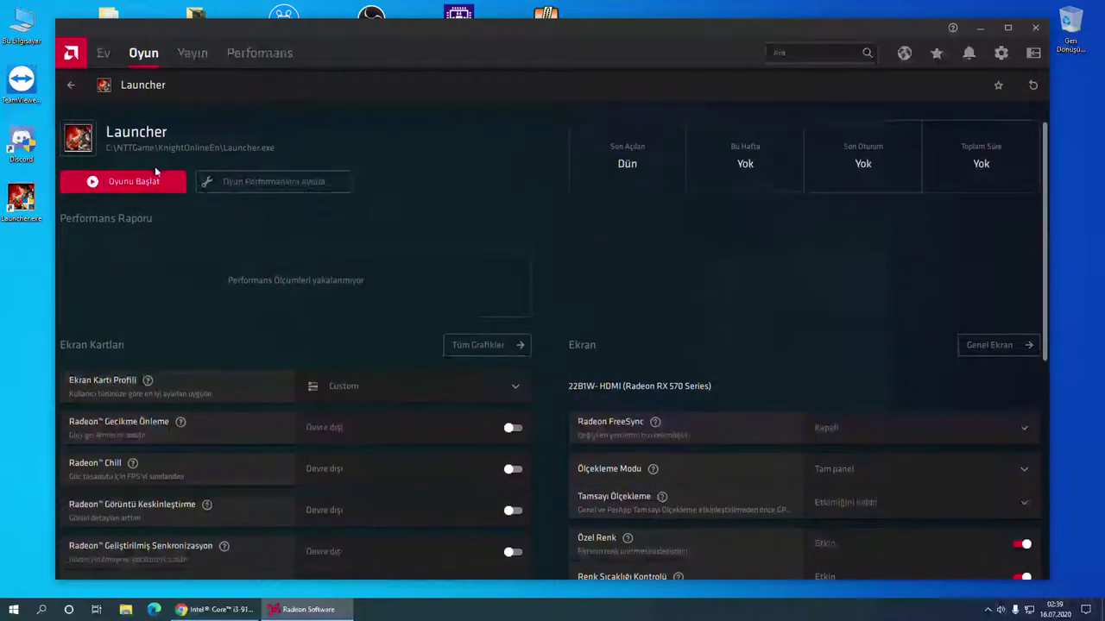
pyautogui.scroll(-2, 414, 292)
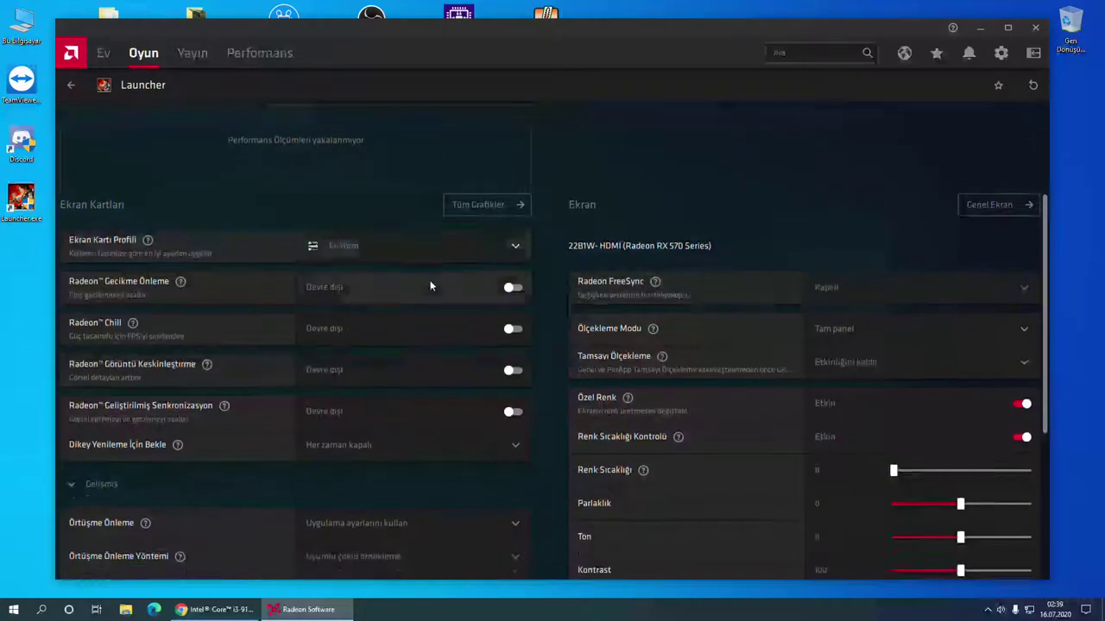
pyautogui.scroll(-4, 430, 285)
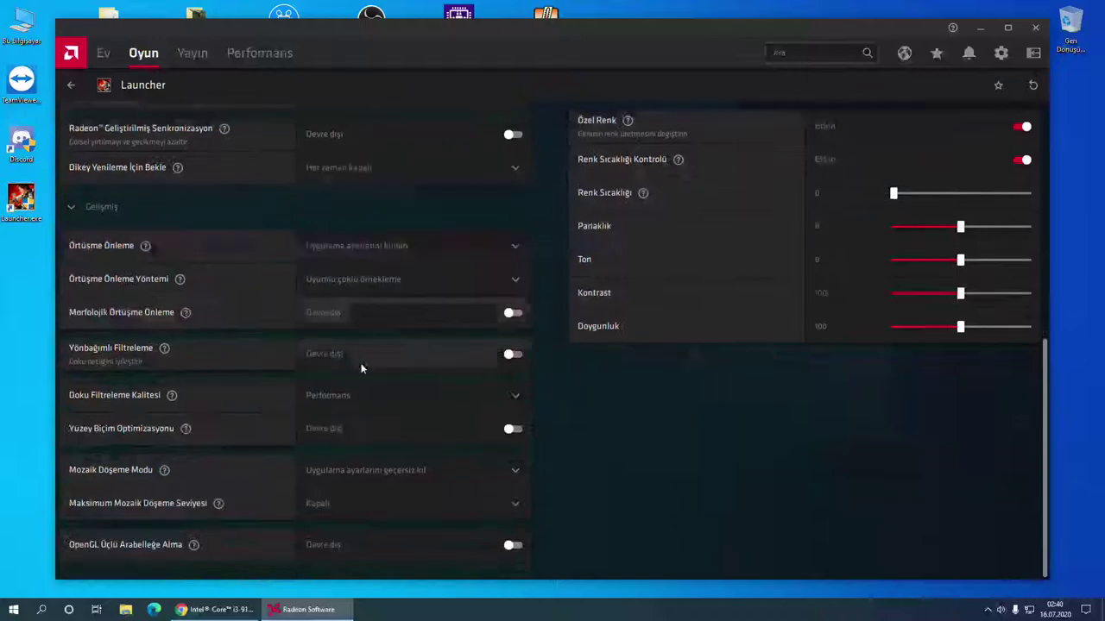
pyautogui.click(370, 393)
pyautogui.click(369, 479)
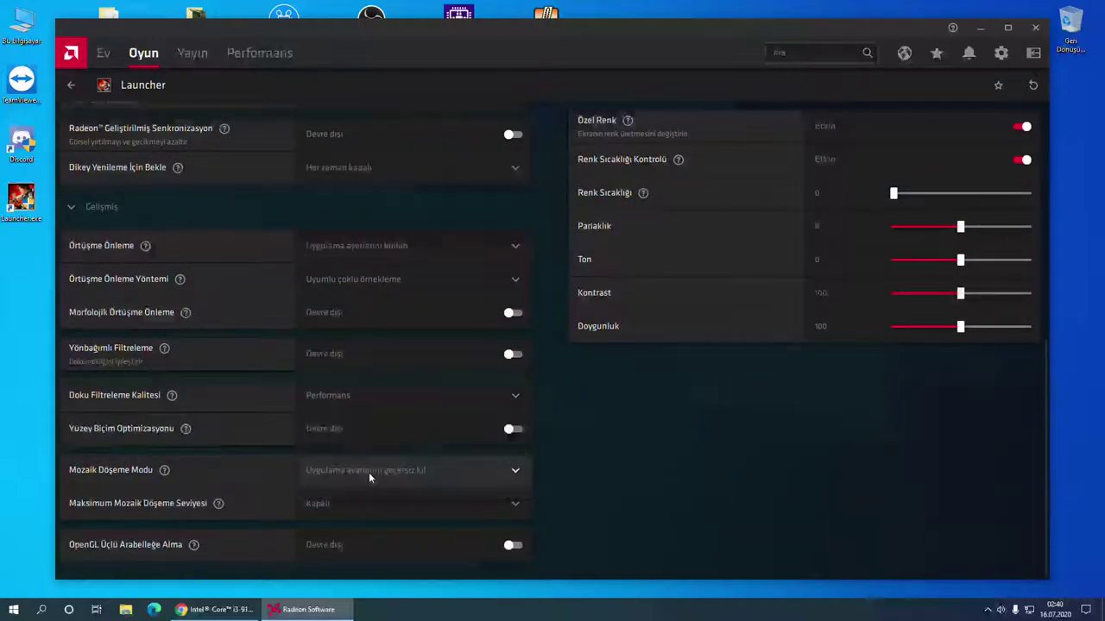
pyautogui.scroll(5, 518, 425)
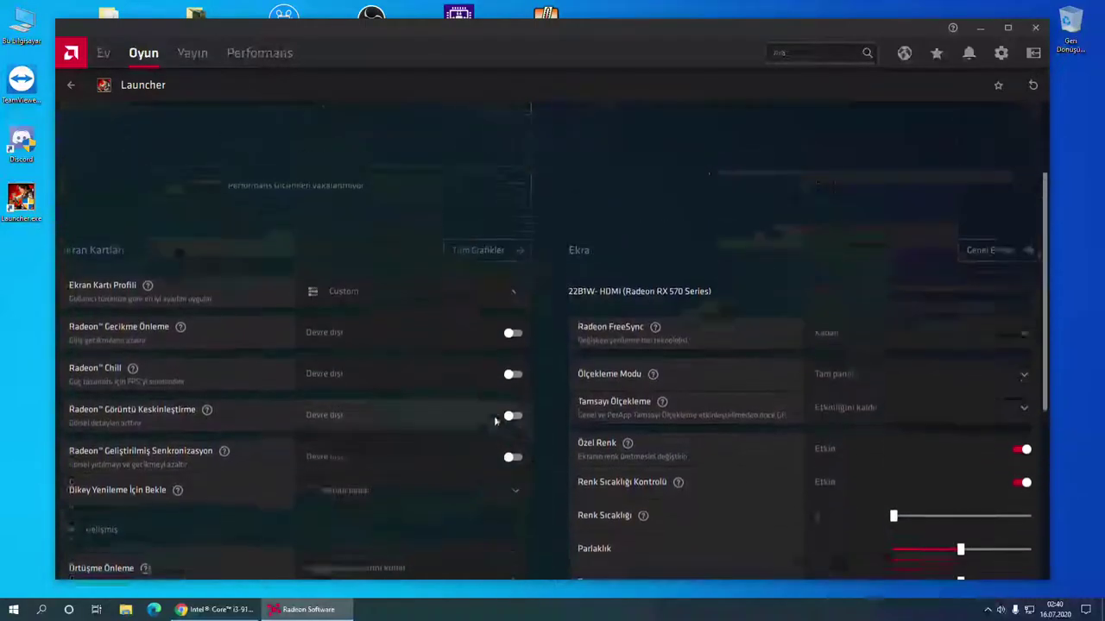
pyautogui.scroll(2, 497, 421)
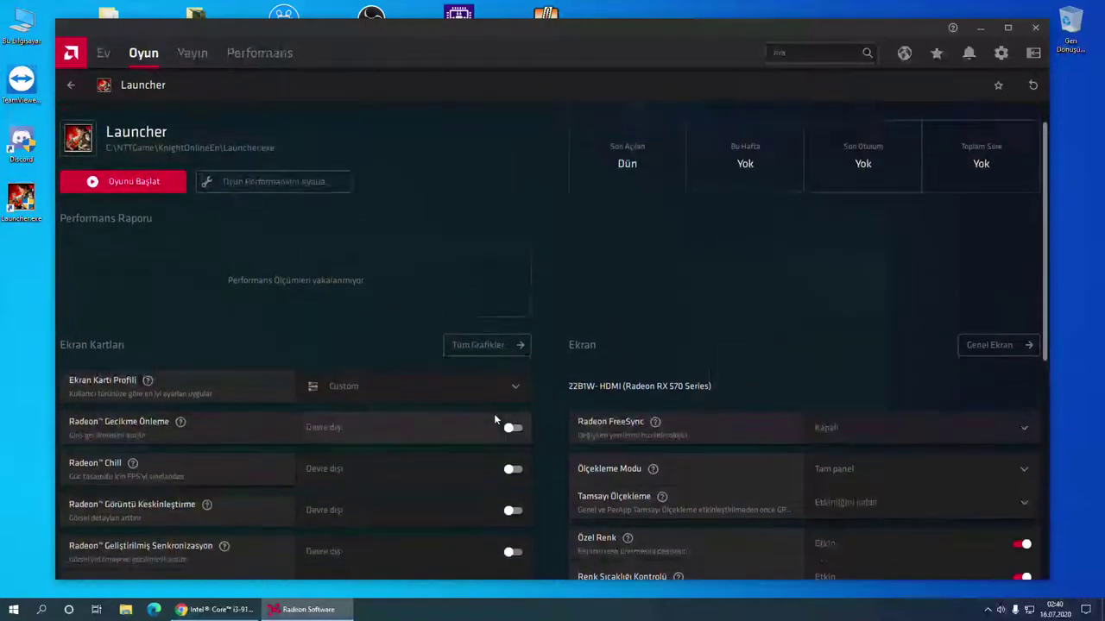
# - Go back to the KnightOnLine game profile and set its Radeon FreeSync option to Kapalı
pyautogui.click(74, 93)
pyautogui.click(95, 237)
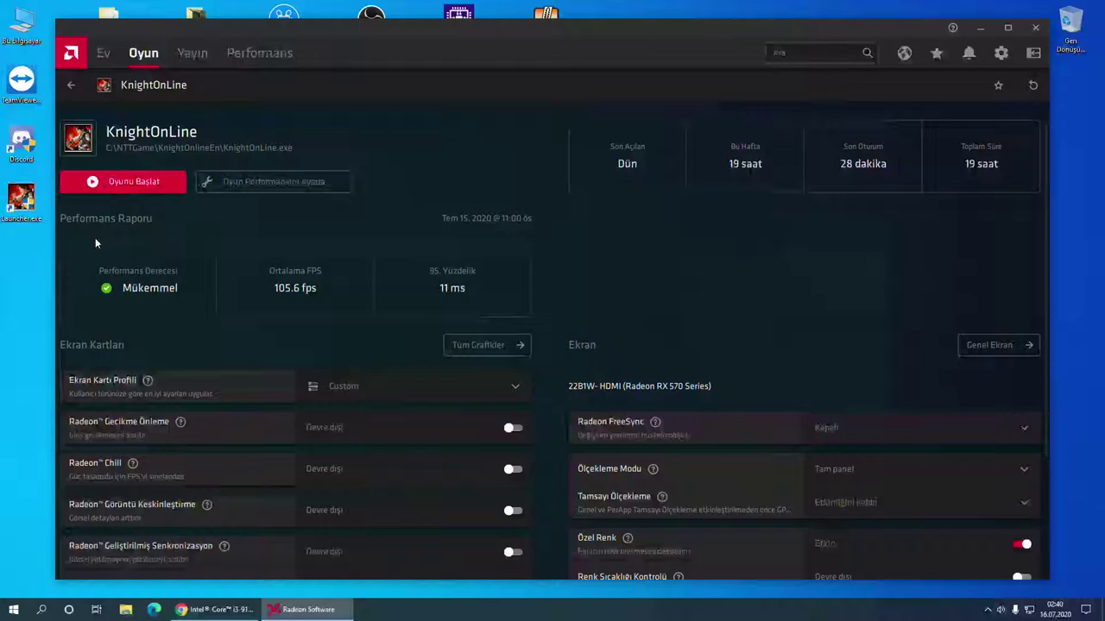
pyautogui.scroll(-2, 439, 295)
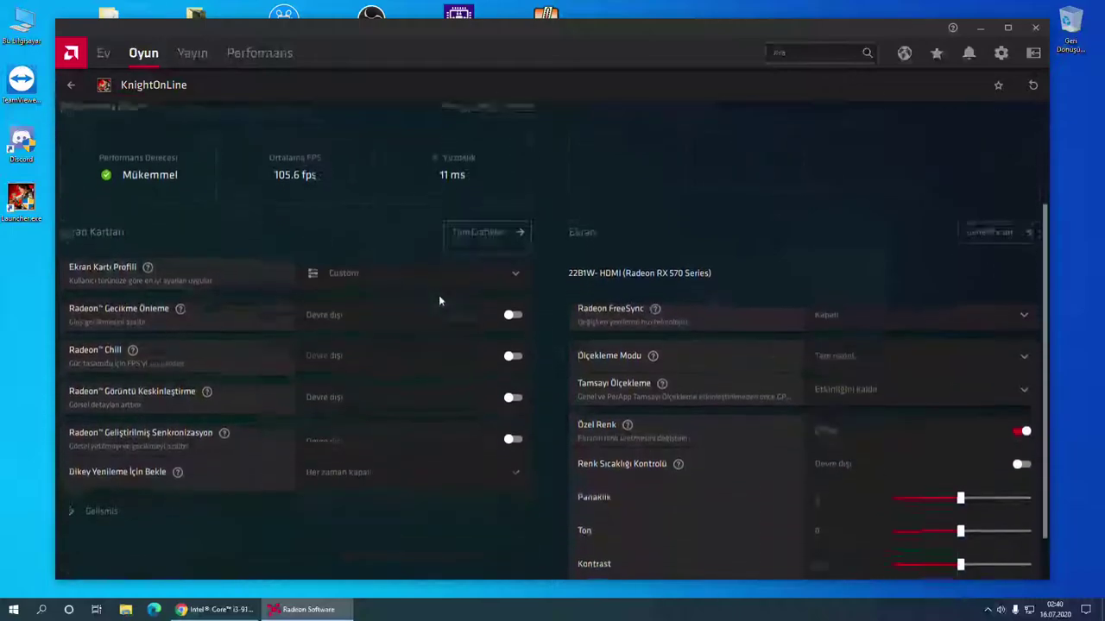
pyautogui.scroll(1, 522, 299)
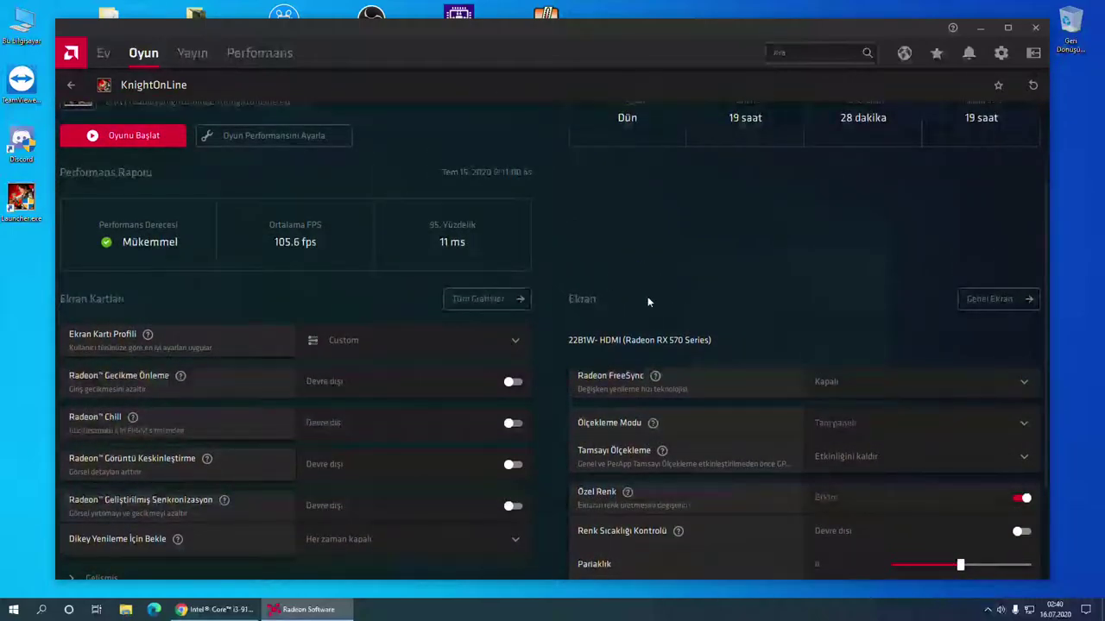
pyautogui.click(892, 390)
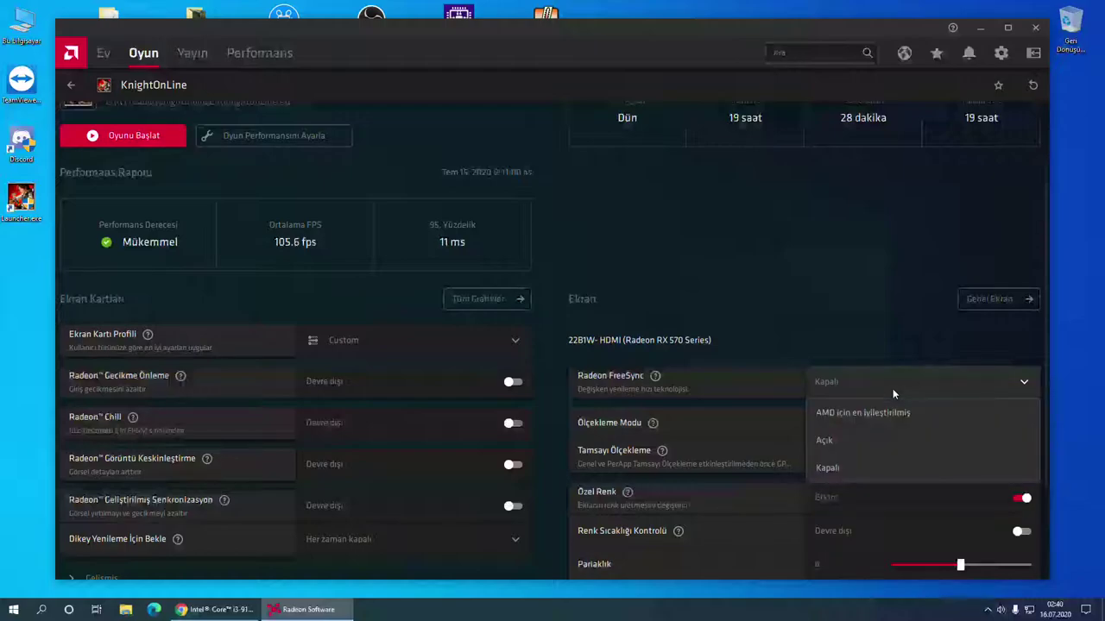
pyautogui.click(888, 466)
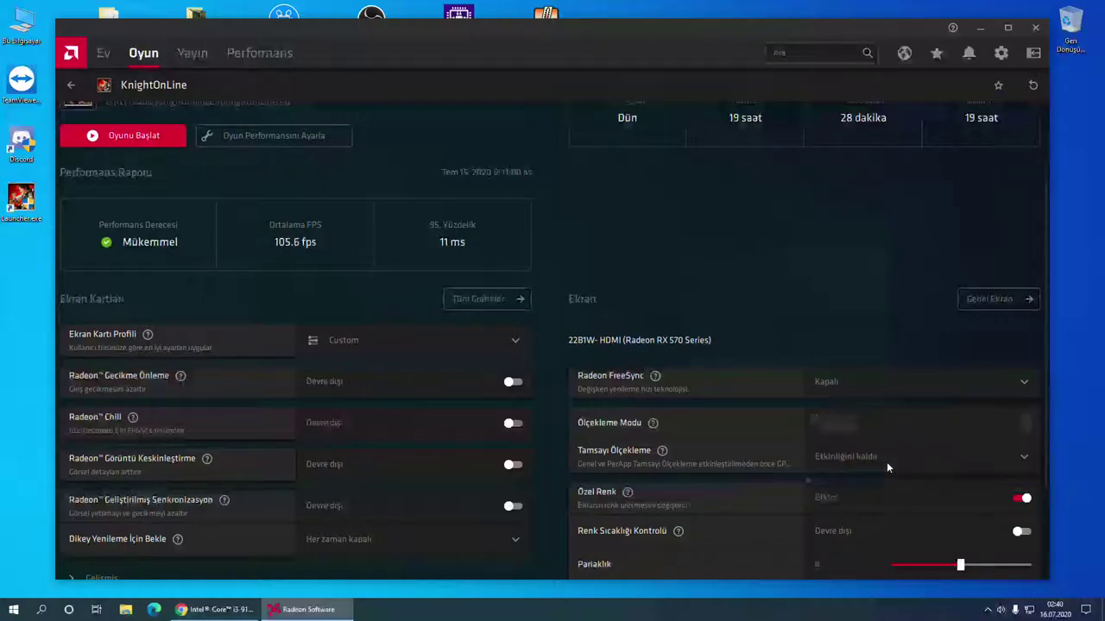
pyautogui.click(868, 417)
pyautogui.click(849, 342)
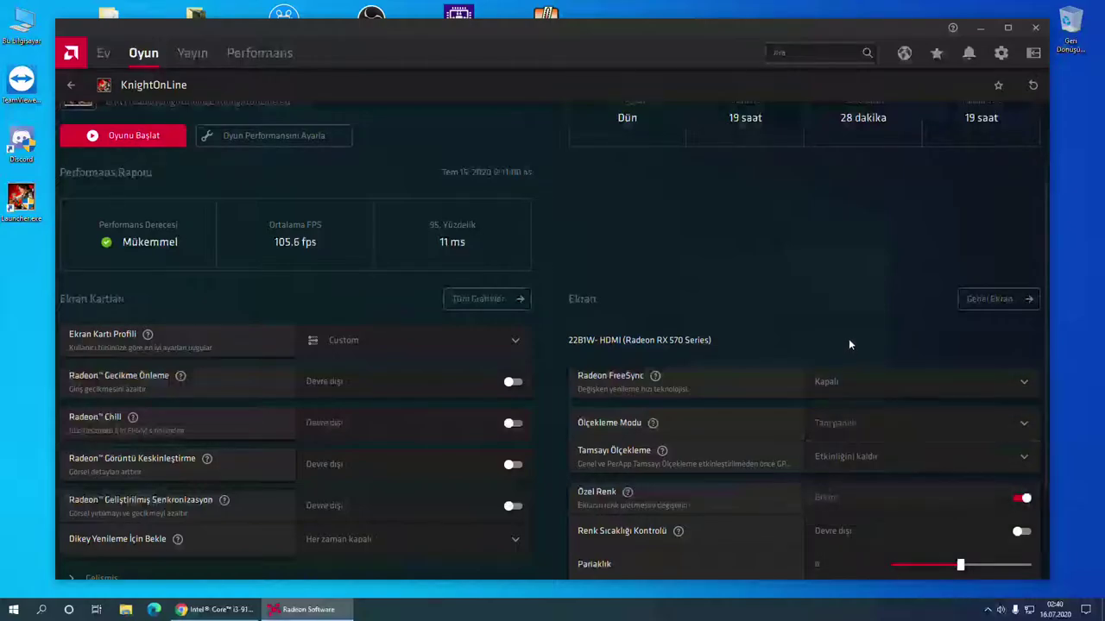
pyautogui.click(870, 383)
# - Review the global Ekran settings and set Piksel Biçimi to RGB 4:4:4 Pixel Format PC Standard (Full RGB)
pyautogui.click(1002, 53)
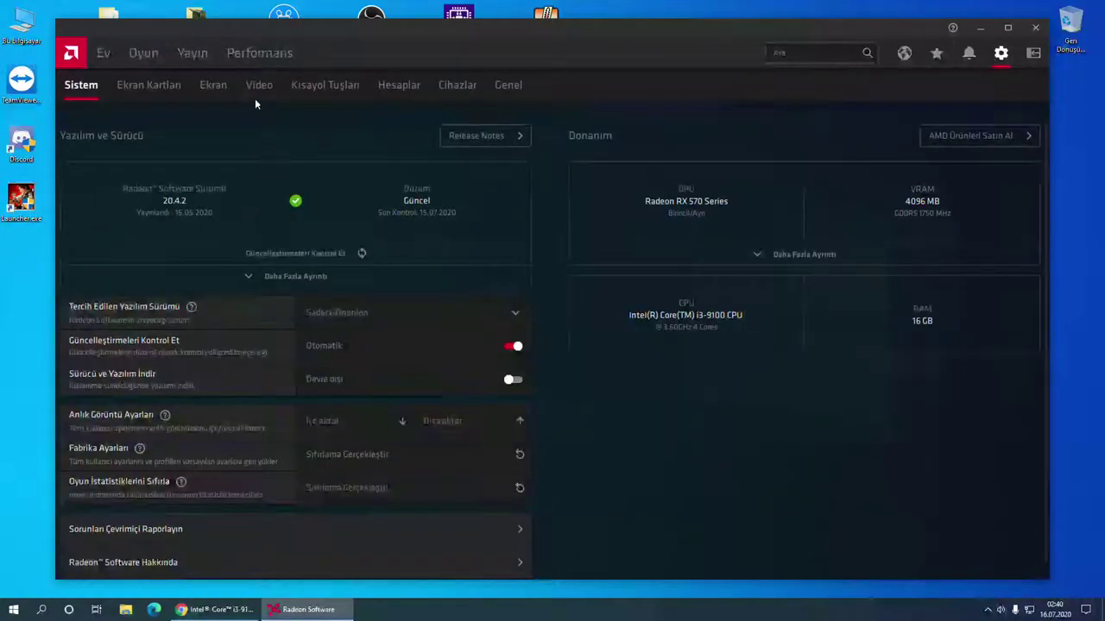
pyautogui.click(200, 86)
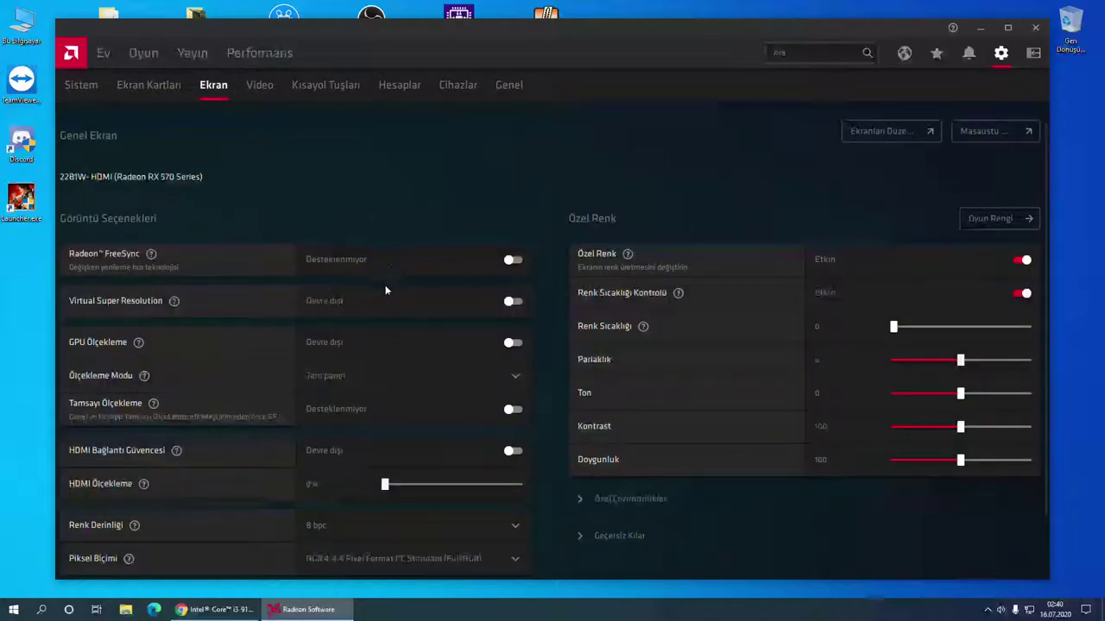
pyautogui.moveTo(170, 310)
pyautogui.moveTo(138, 343)
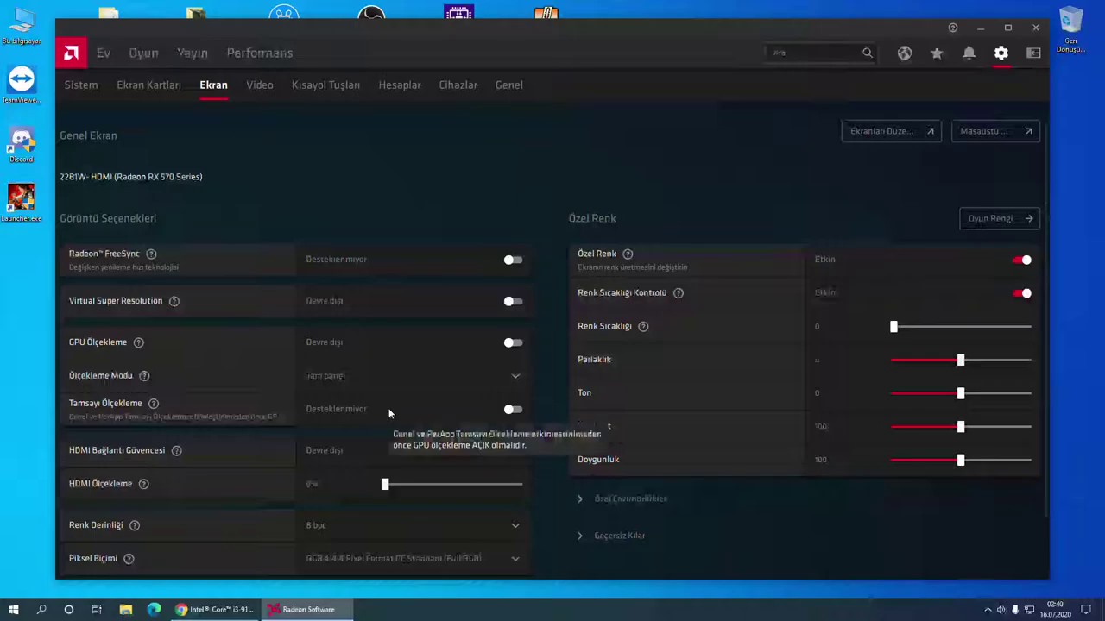
pyautogui.scroll(-2, 218, 408)
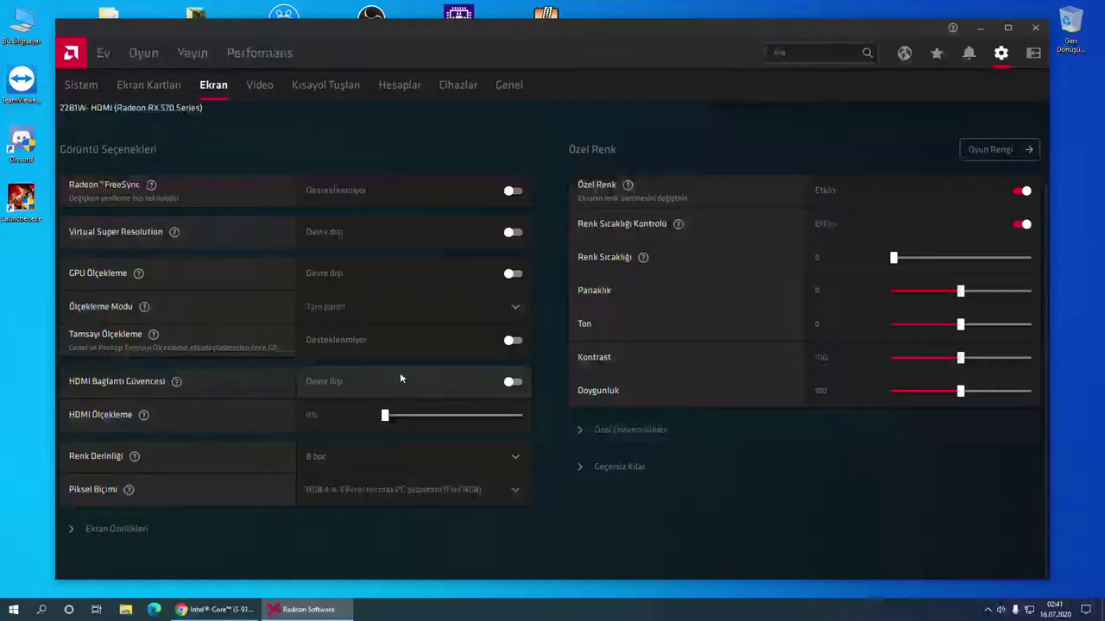
pyautogui.scroll(1, 403, 315)
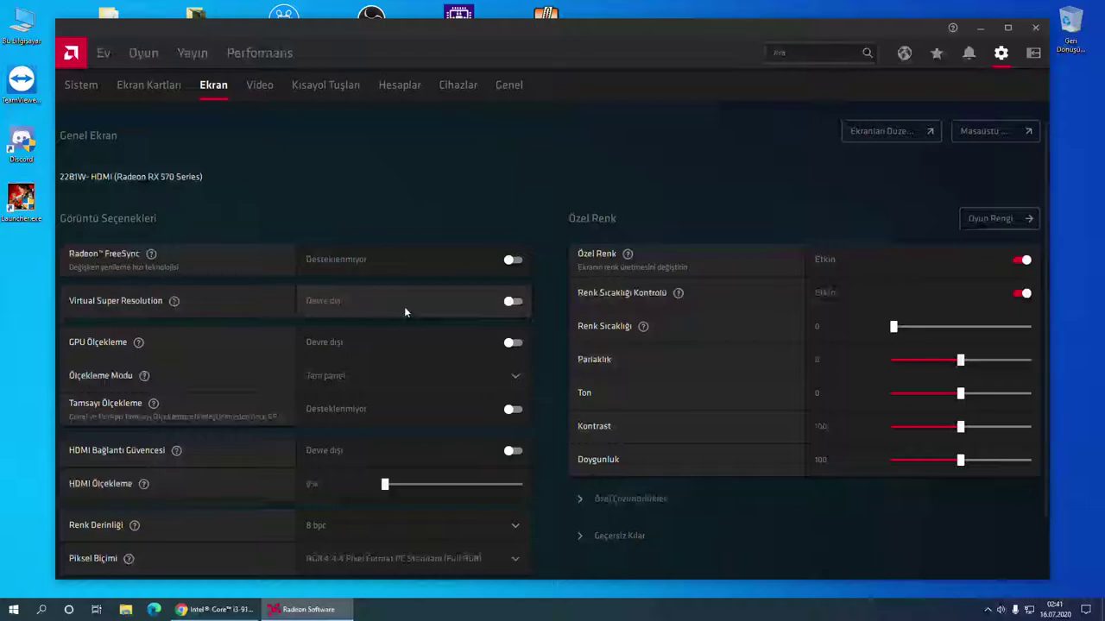
pyautogui.scroll(-1, 353, 195)
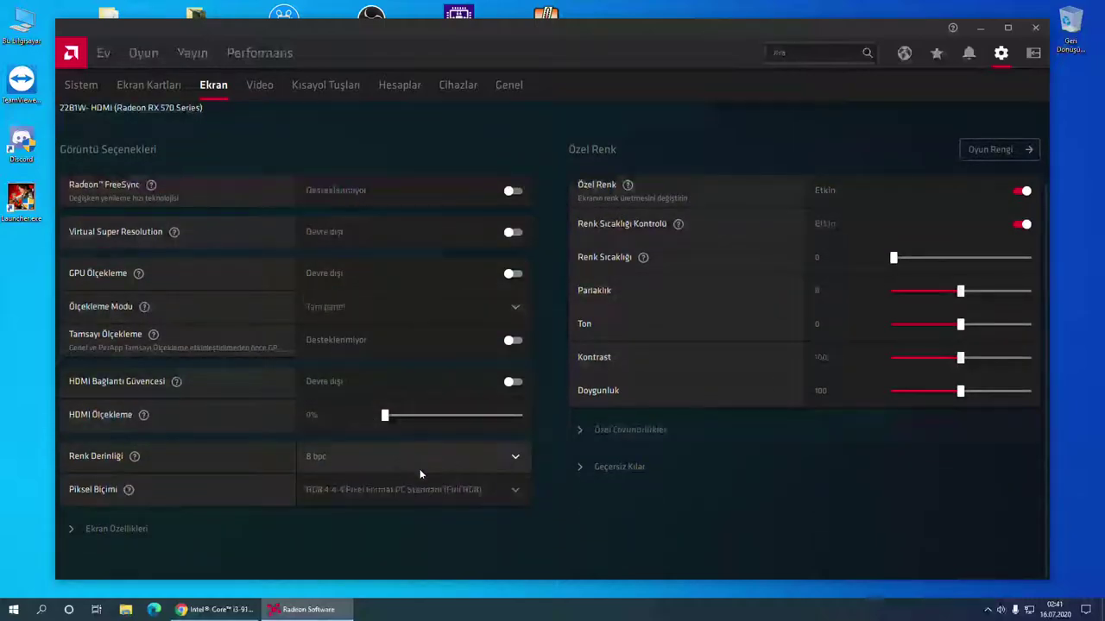
pyautogui.click(430, 487)
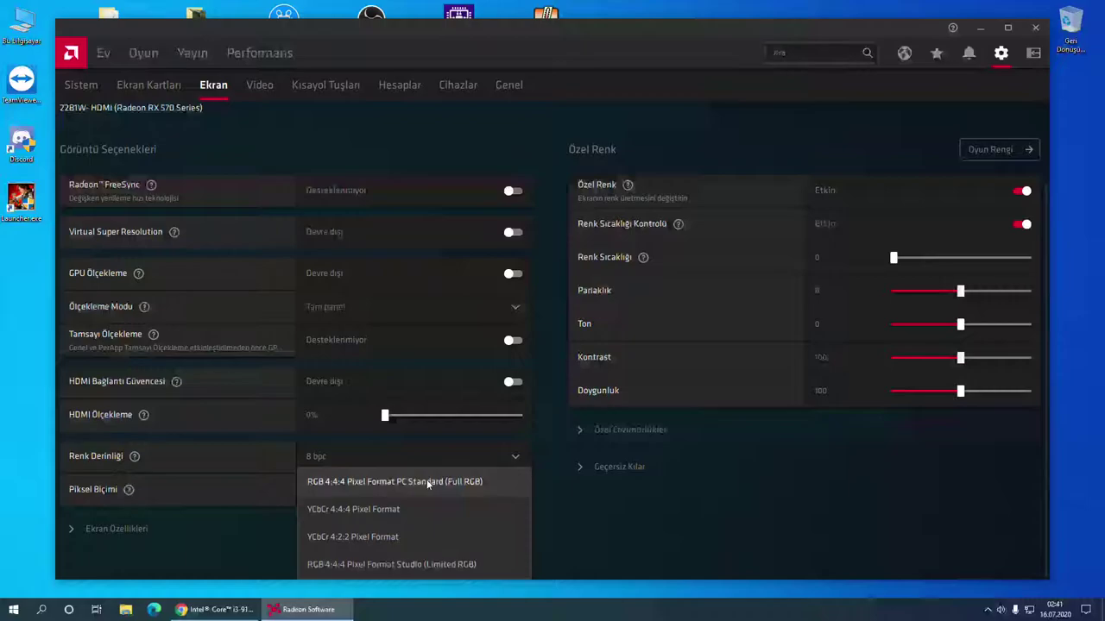
pyautogui.click(427, 482)
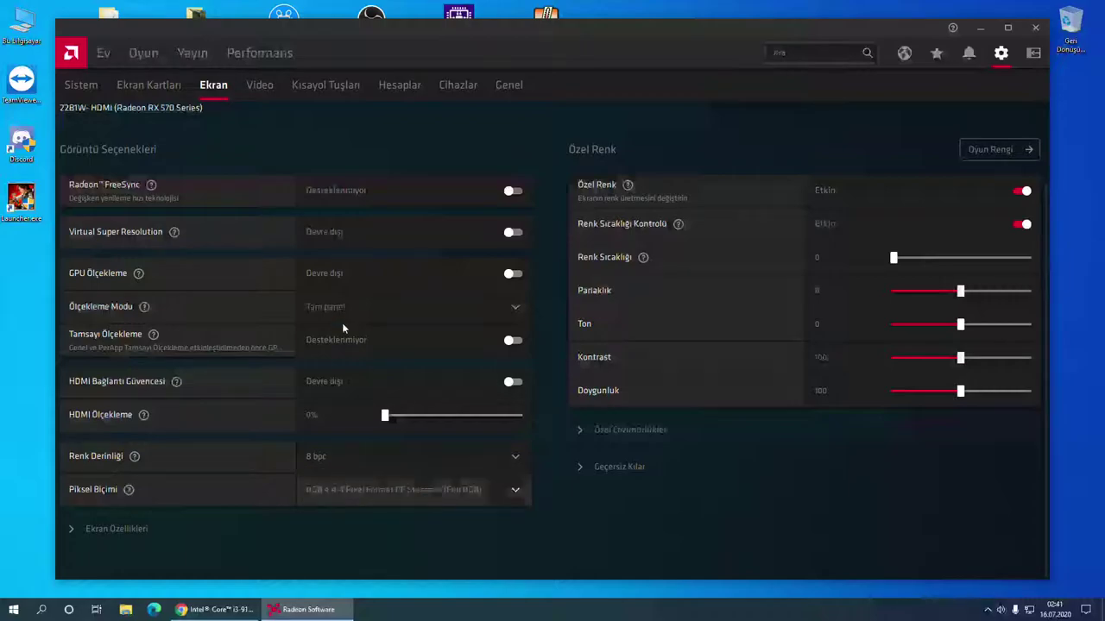
# - Check the global Ekran Kartları settings, then reopen the KnightOnLine profile from the games list
pyautogui.click(150, 86)
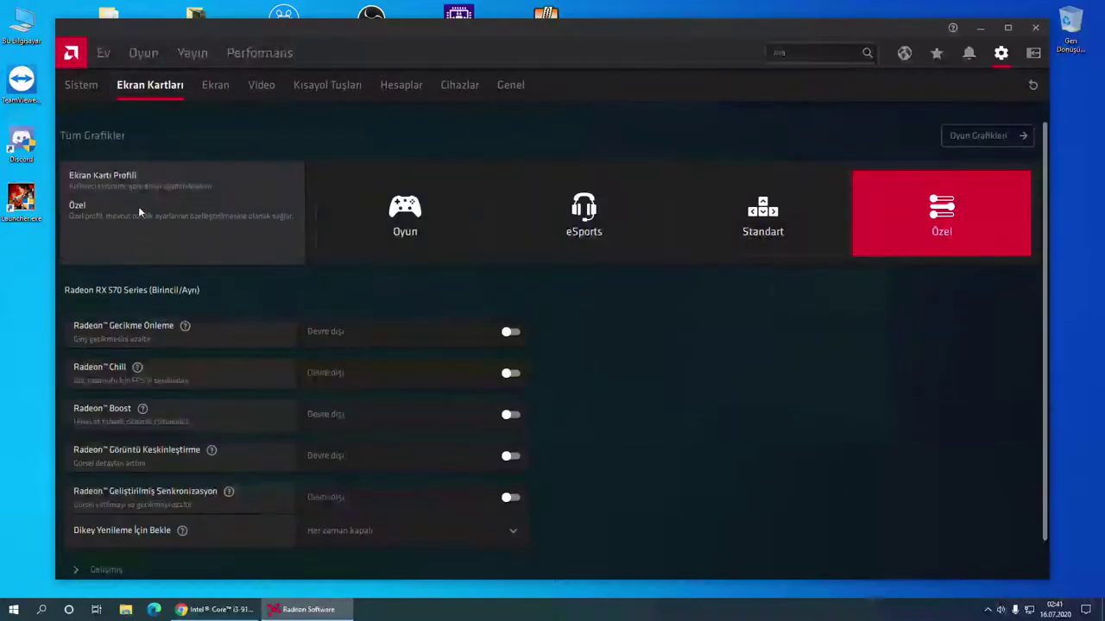
pyautogui.click(144, 53)
pyautogui.click(119, 277)
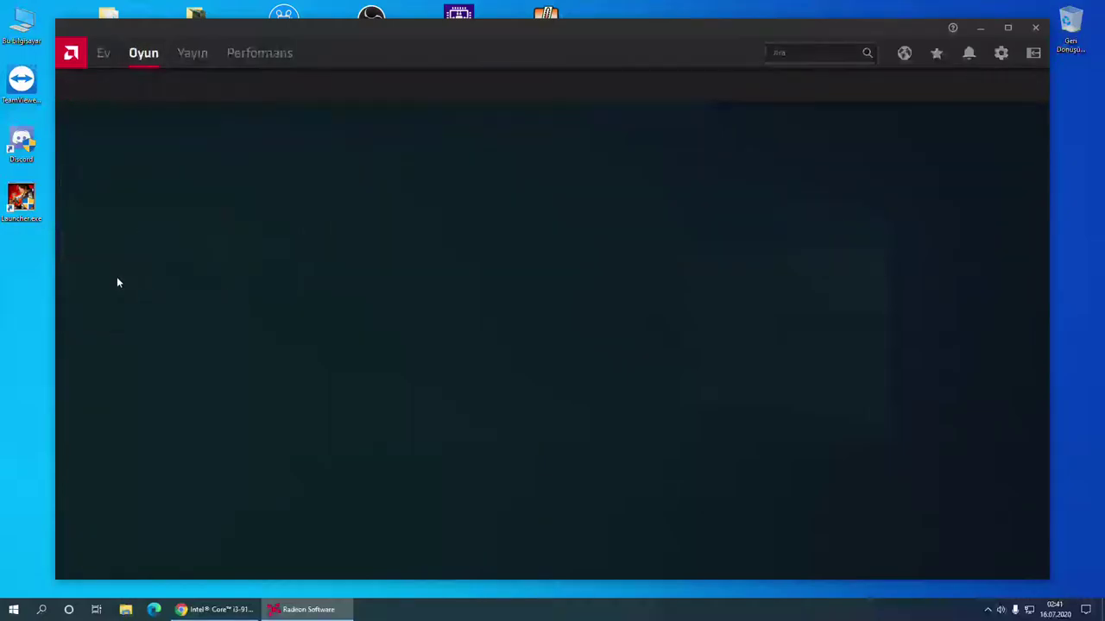
pyautogui.scroll(-1, 282, 353)
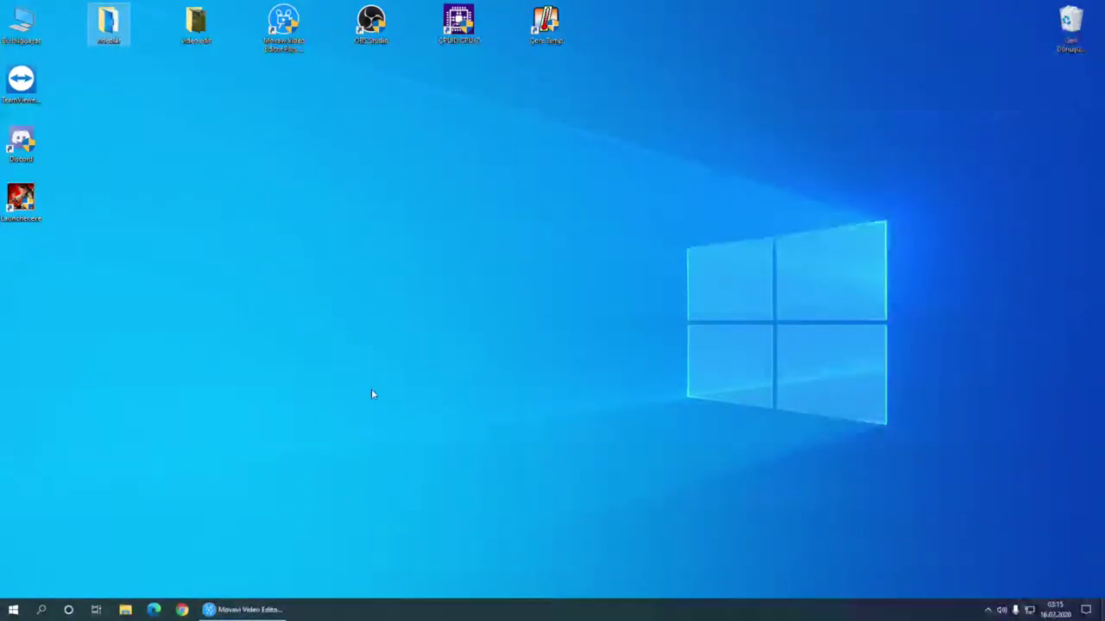
# - Switch to Movavi Video Editor Plus and open the Hızlandırma section of its Tercihler dialog
pyautogui.hotkey('alt', 'Tab')
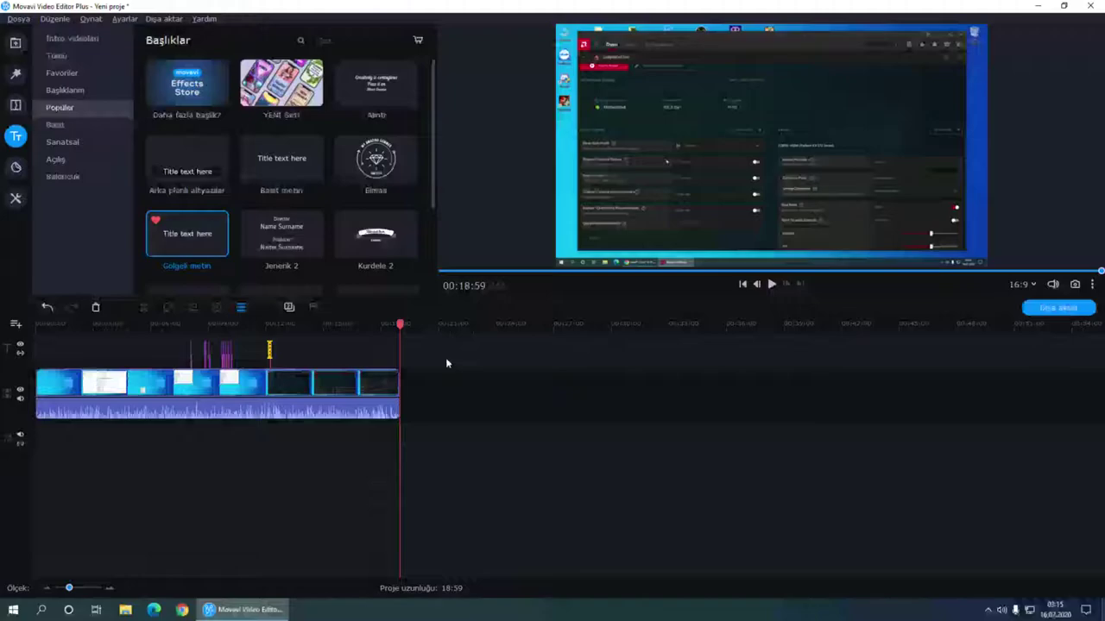
pyautogui.moveTo(252, 615)
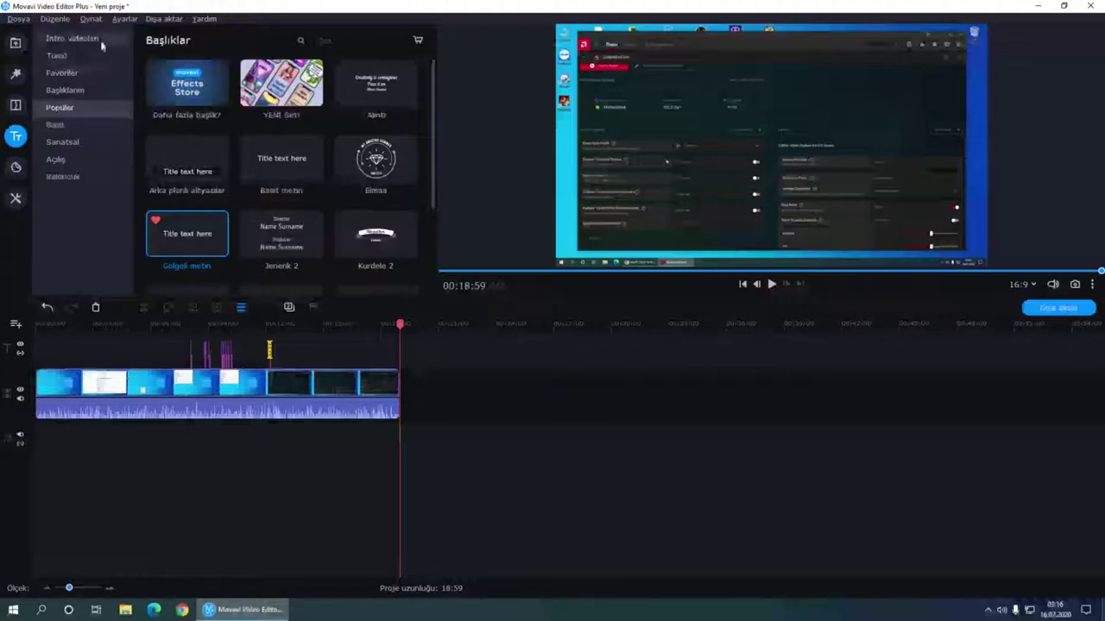
pyautogui.click(125, 19)
pyautogui.click(141, 53)
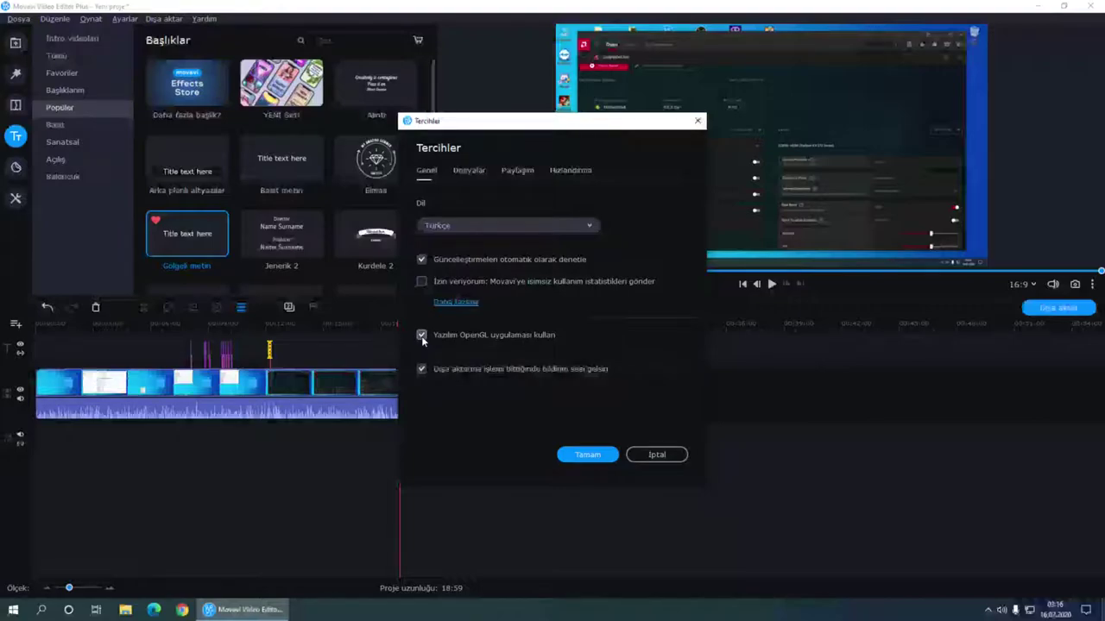
pyautogui.click(551, 170)
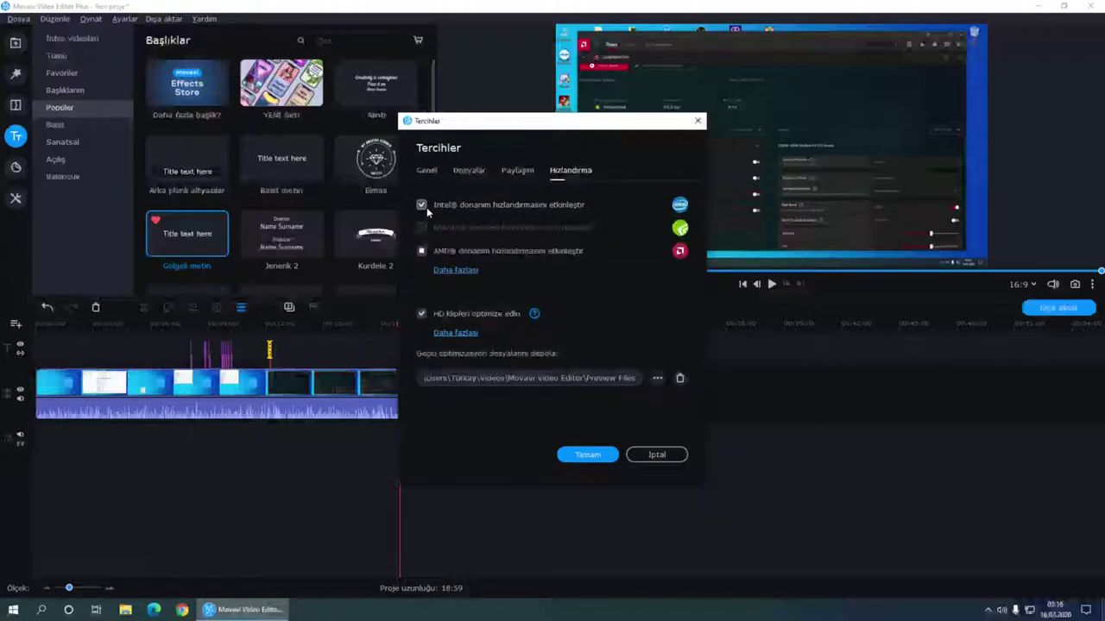
# - Check the Intel and AMD hardware acceleration options in Tercihler, then accept the preferences
pyautogui.moveTo(529, 123); pyautogui.dragTo(386, 102)
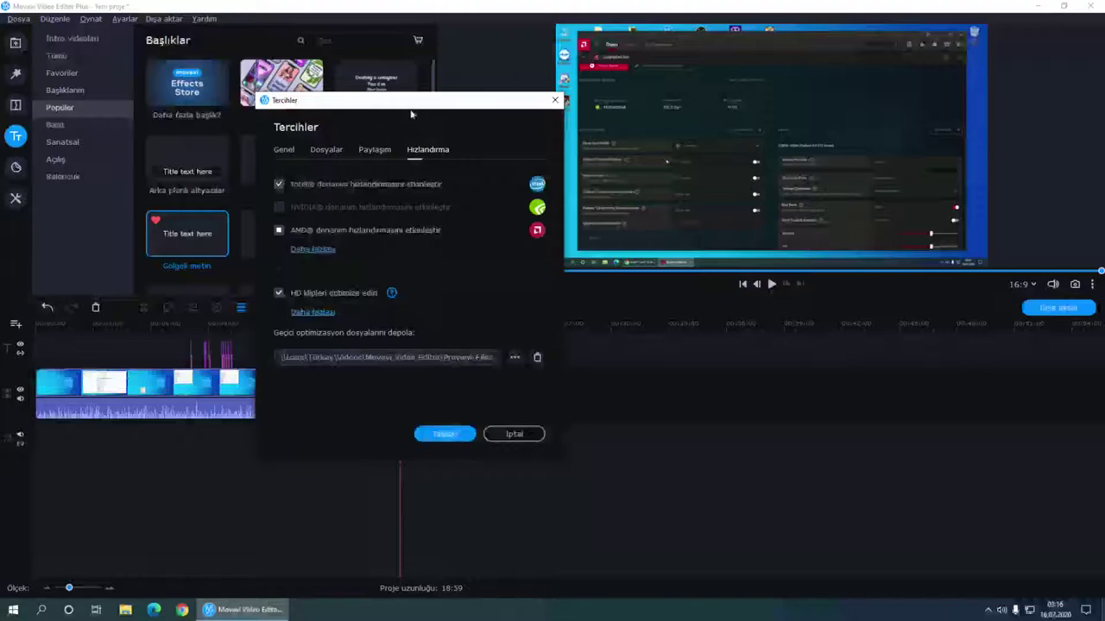
pyautogui.moveTo(421, 103); pyautogui.dragTo(386, 83)
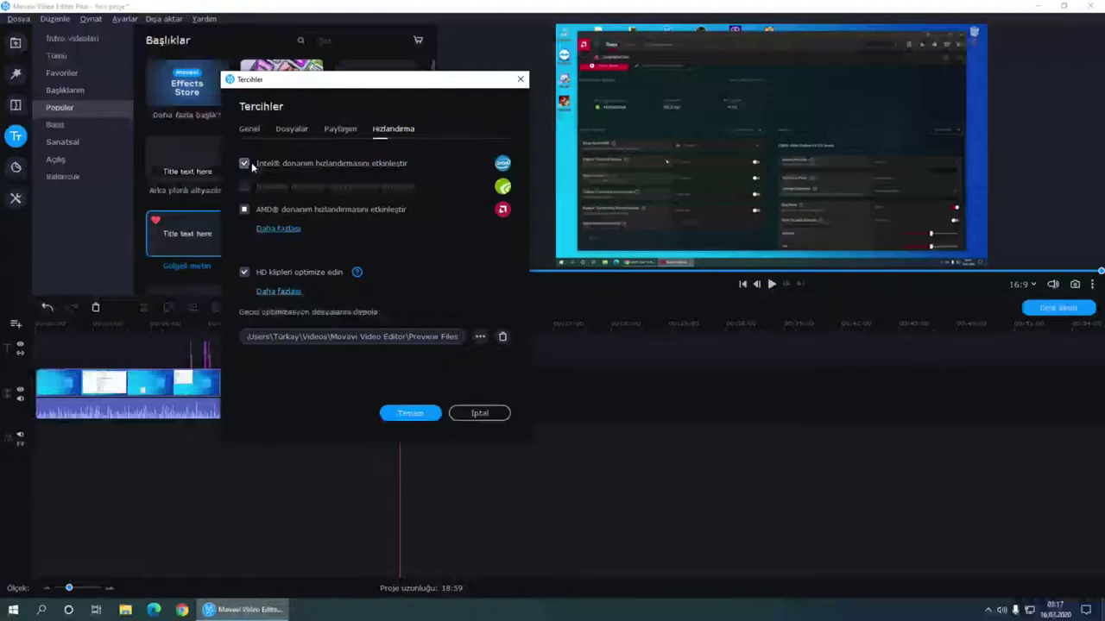
pyautogui.click(410, 414)
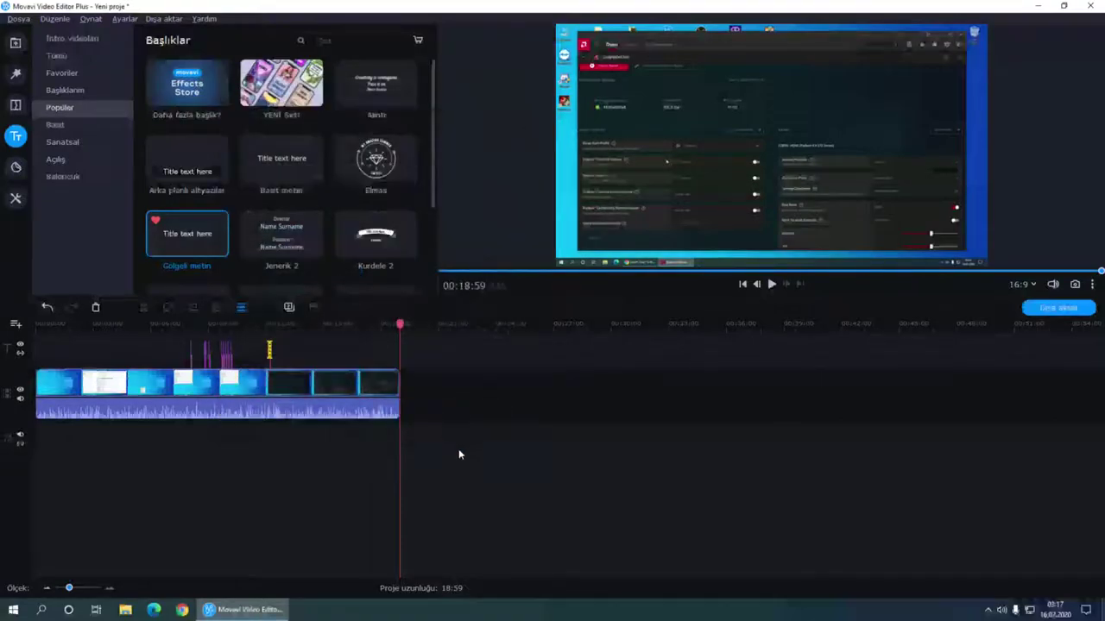